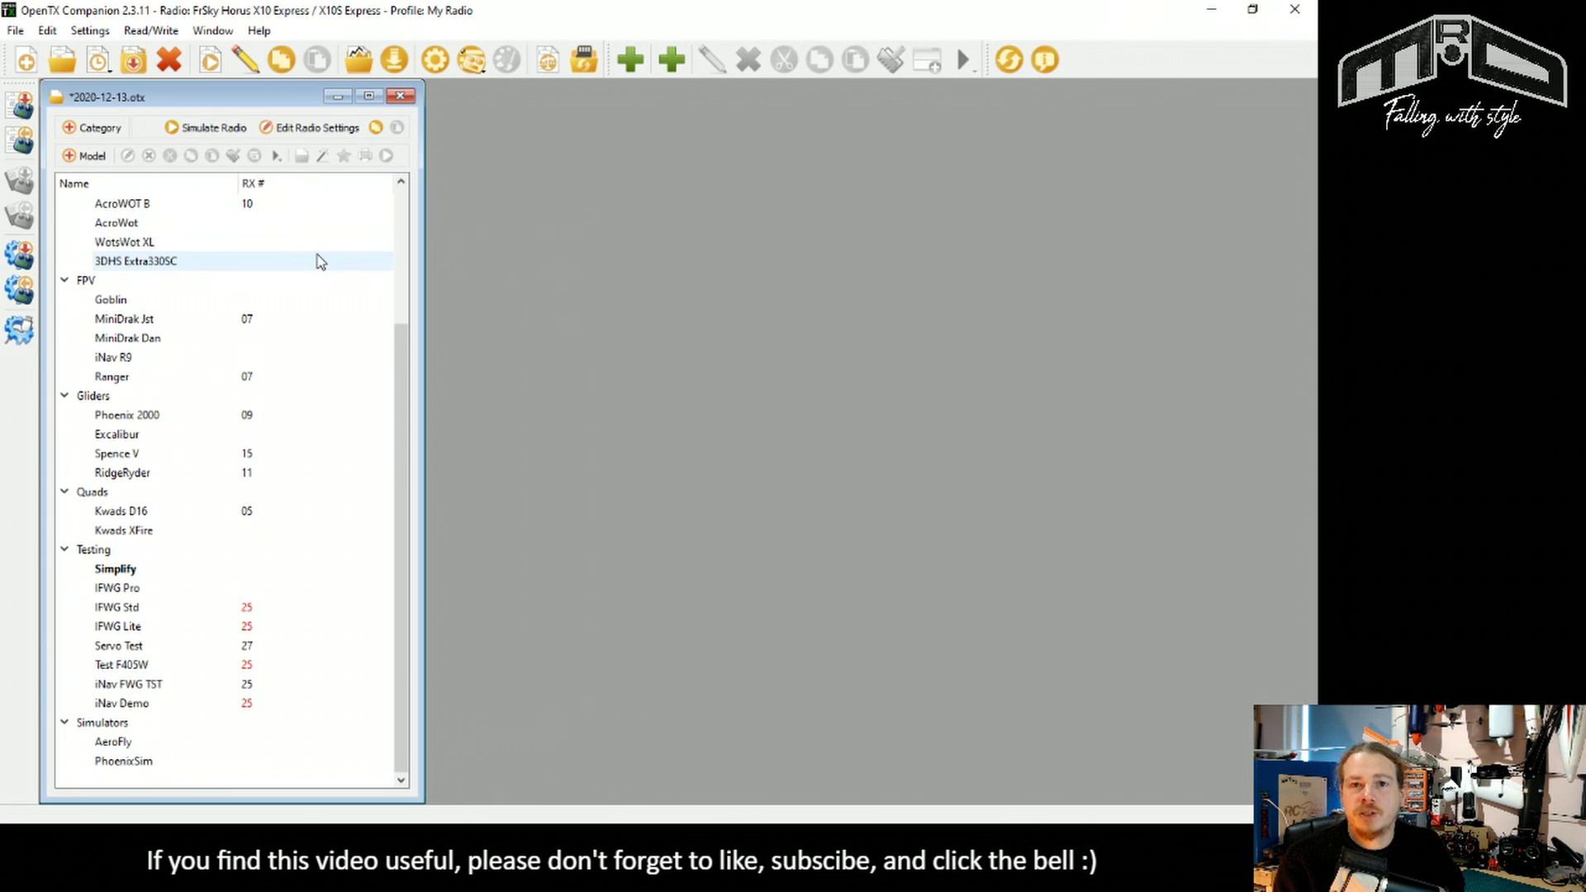
# Open the iNav R9 model for editing and find the RSSI sensor in its telemetry settings
pyautogui.click(132, 359)
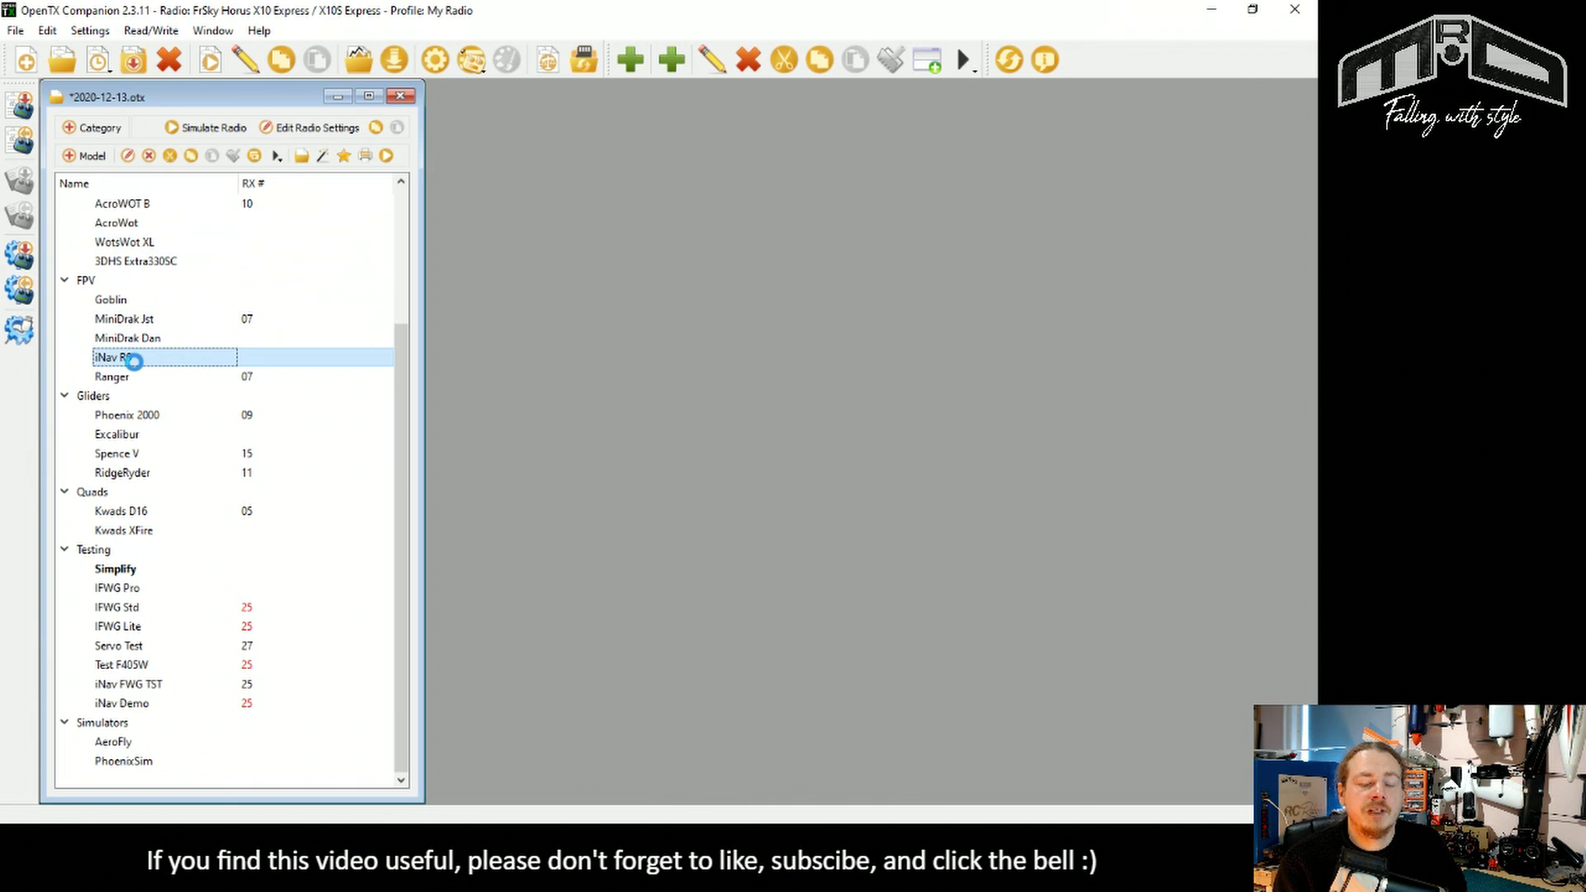
pyautogui.doubleClick(134, 360)
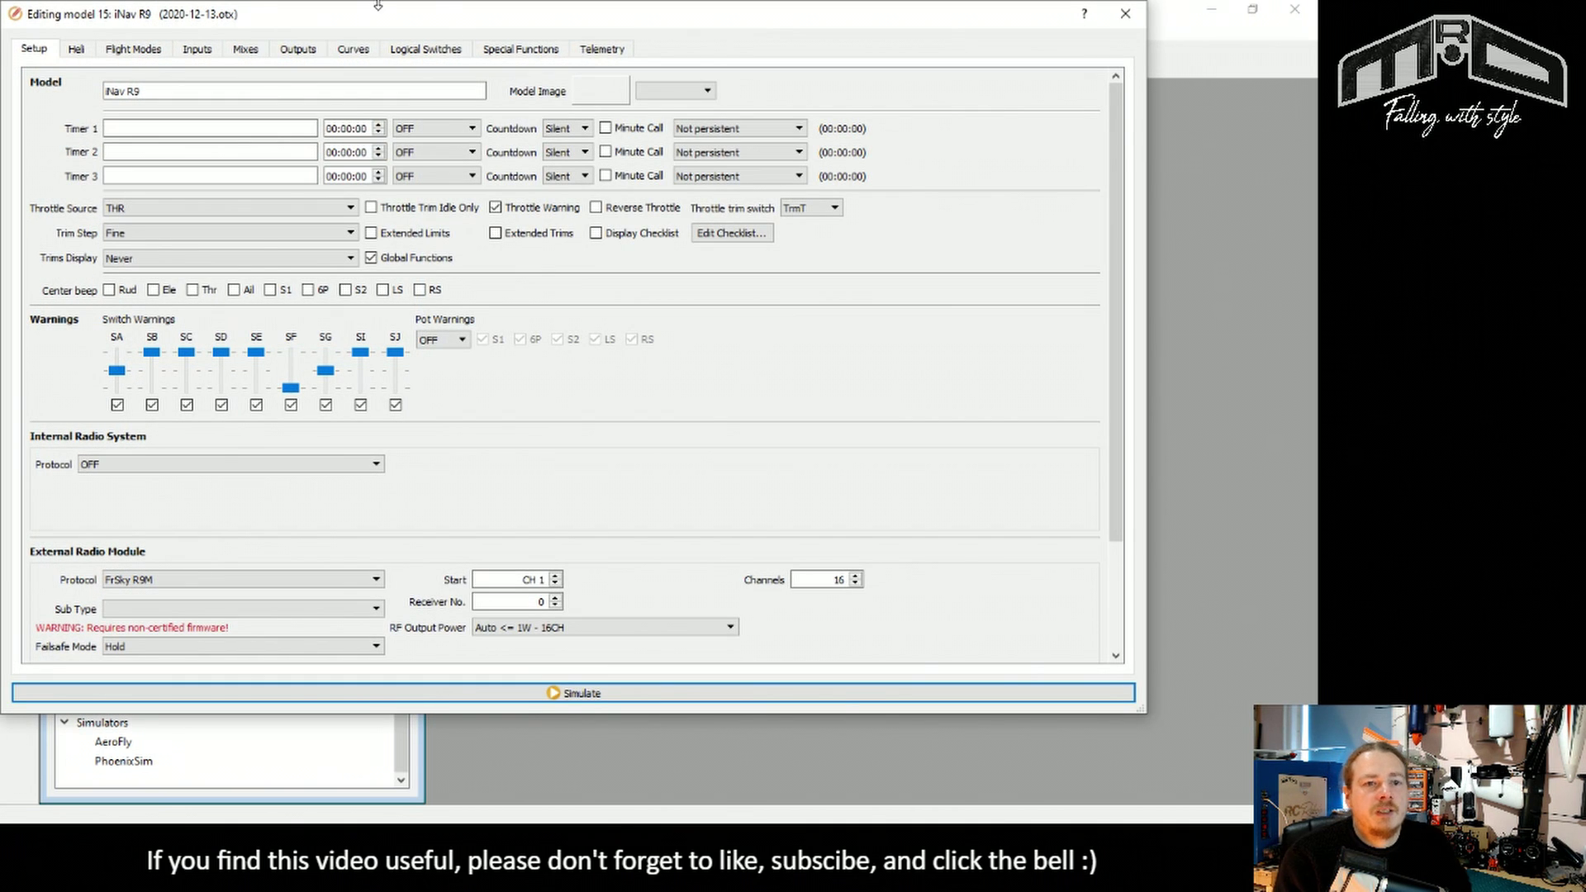
pyautogui.click(602, 48)
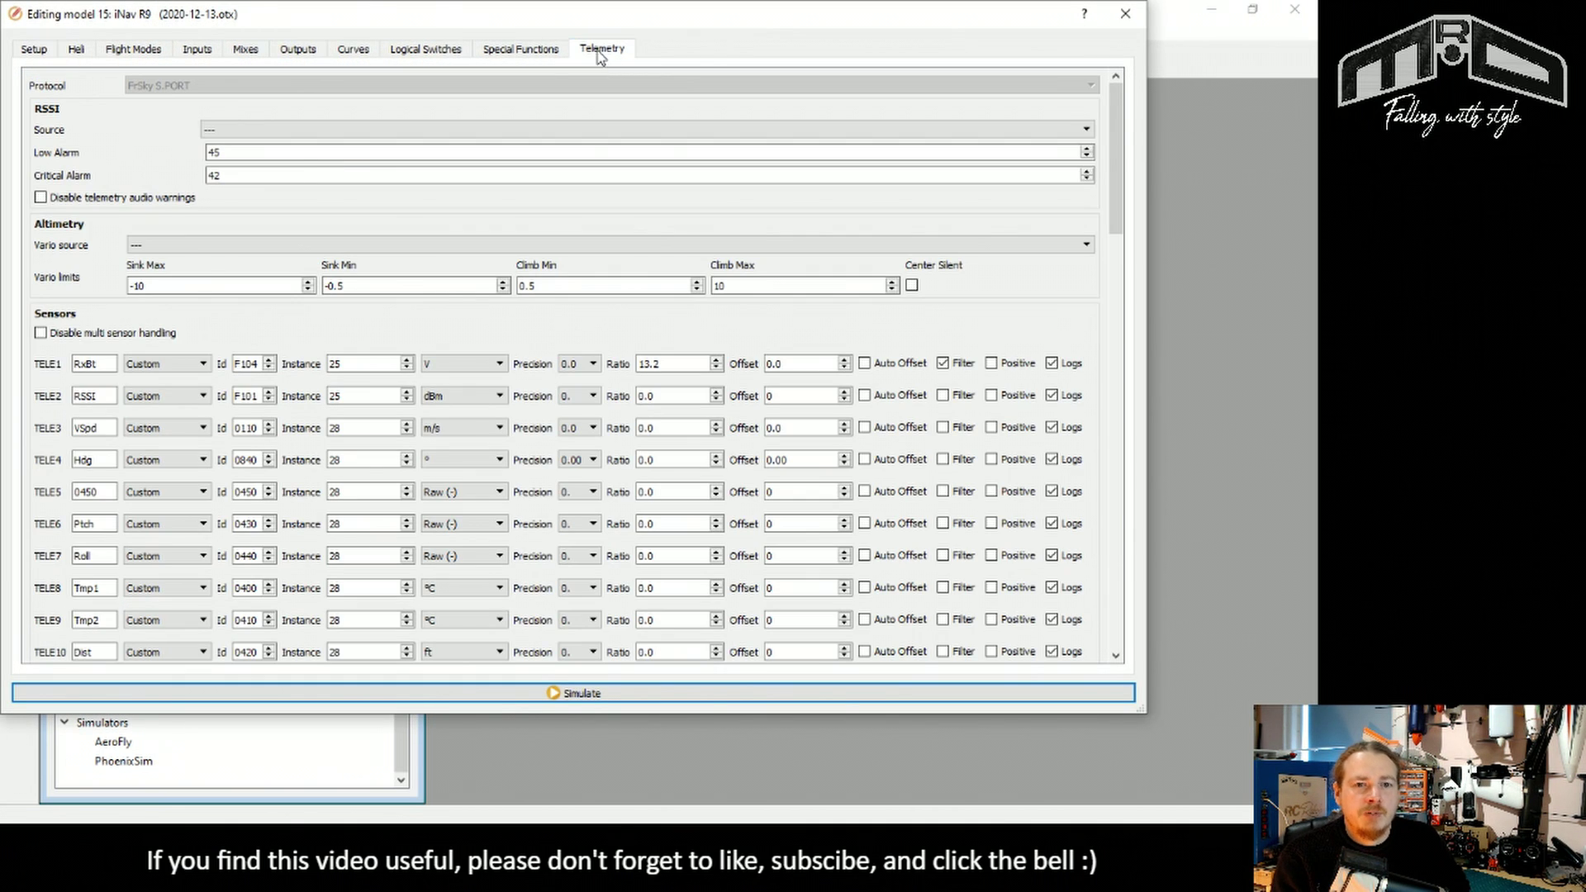
pyautogui.click(100, 397)
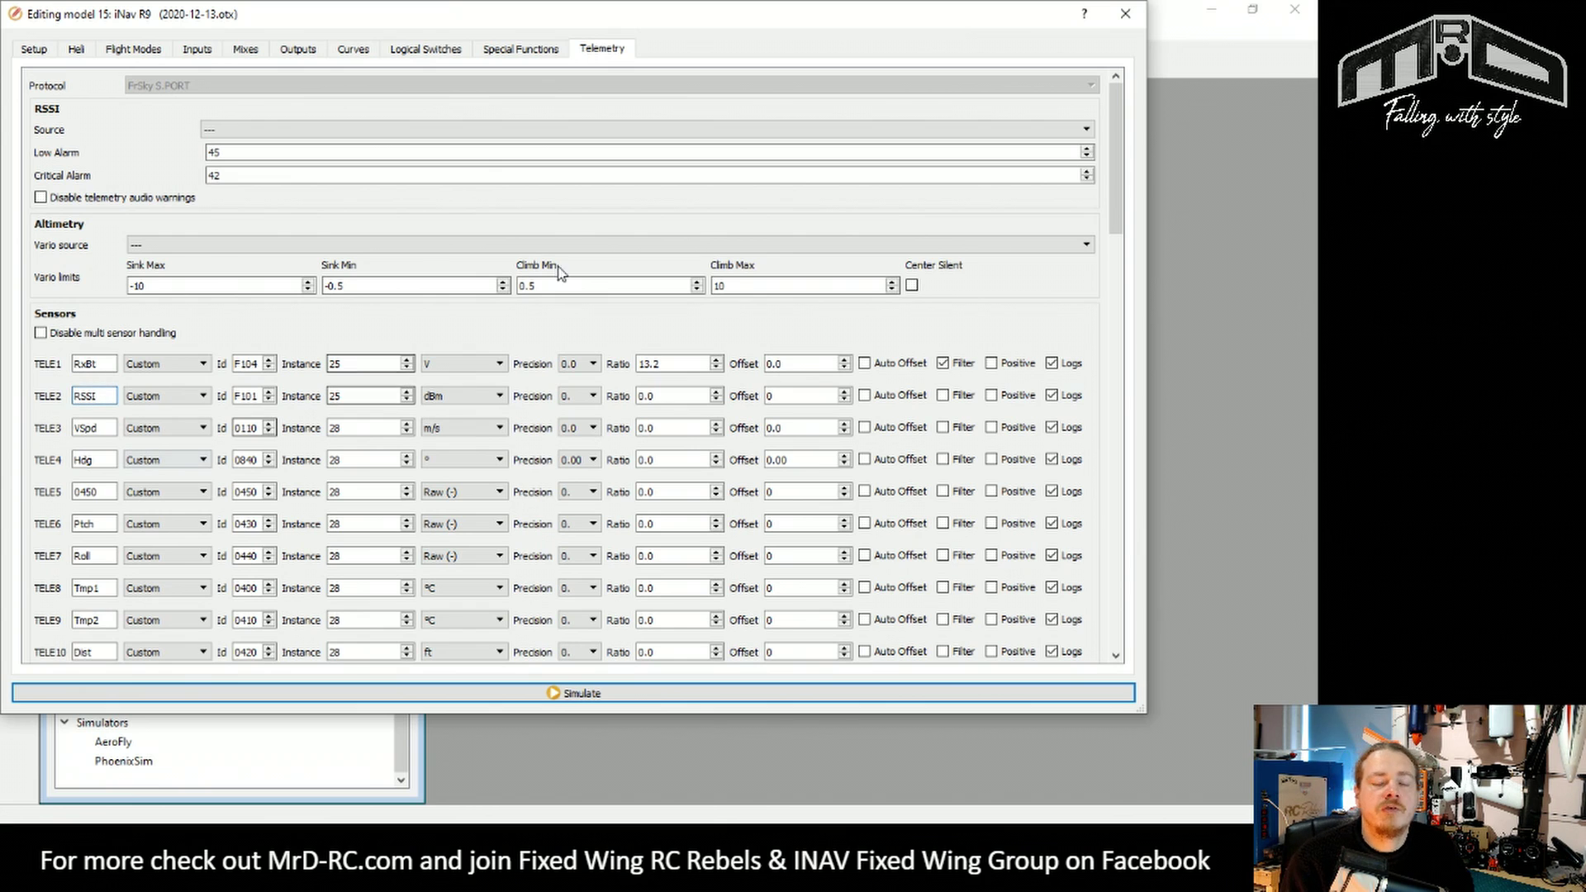
# Set logical switch L01 to the AND function with TELE2:RSSI as V1
pyautogui.click(415, 50)
pyautogui.click(197, 115)
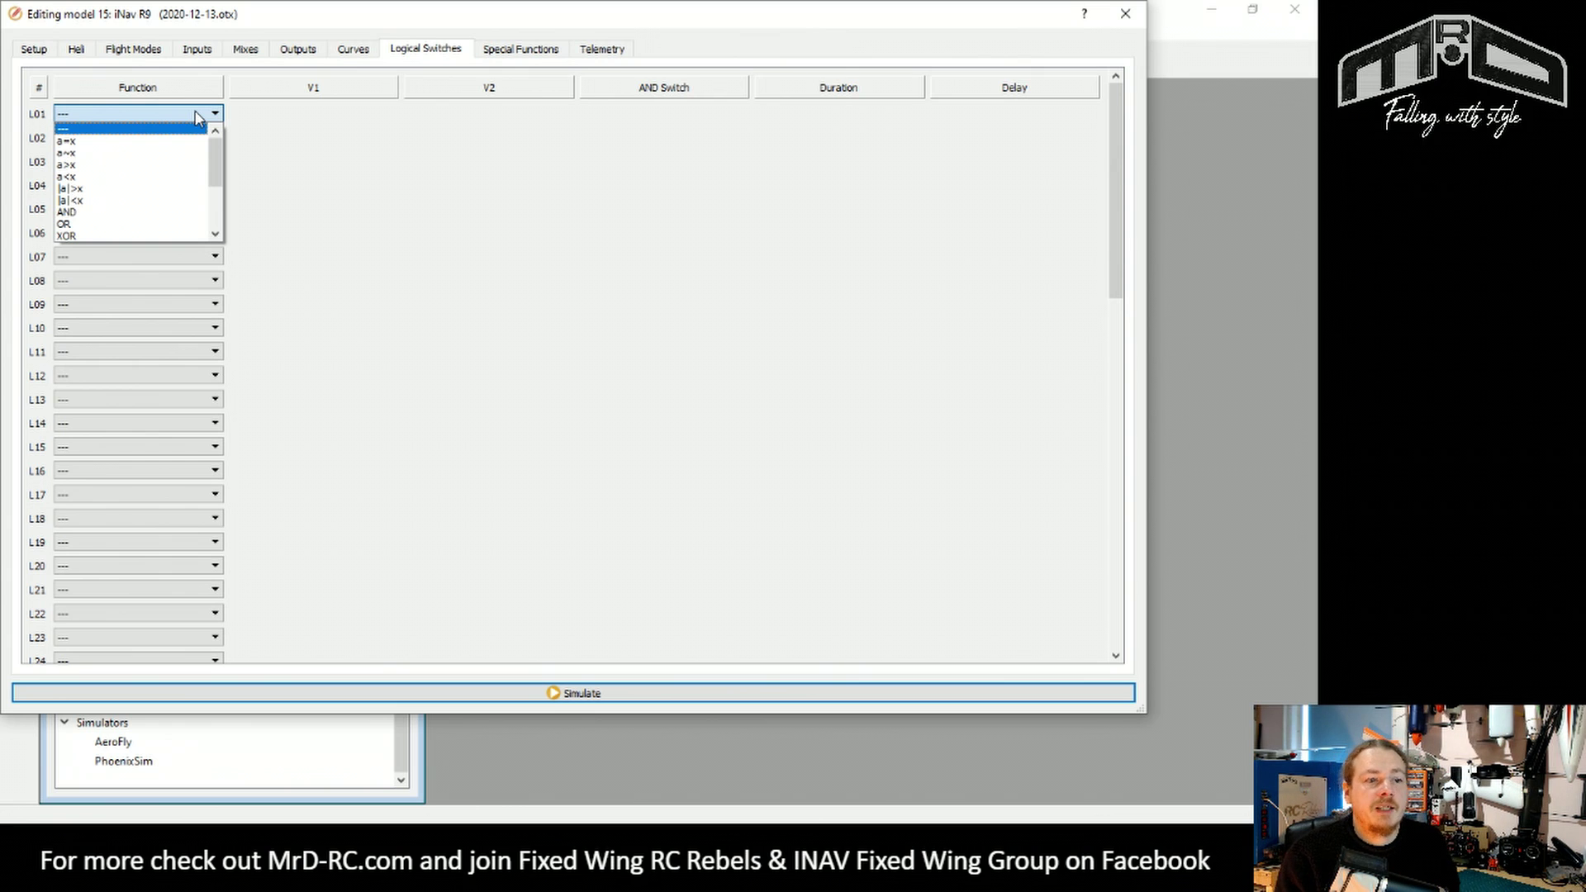
pyautogui.click(124, 216)
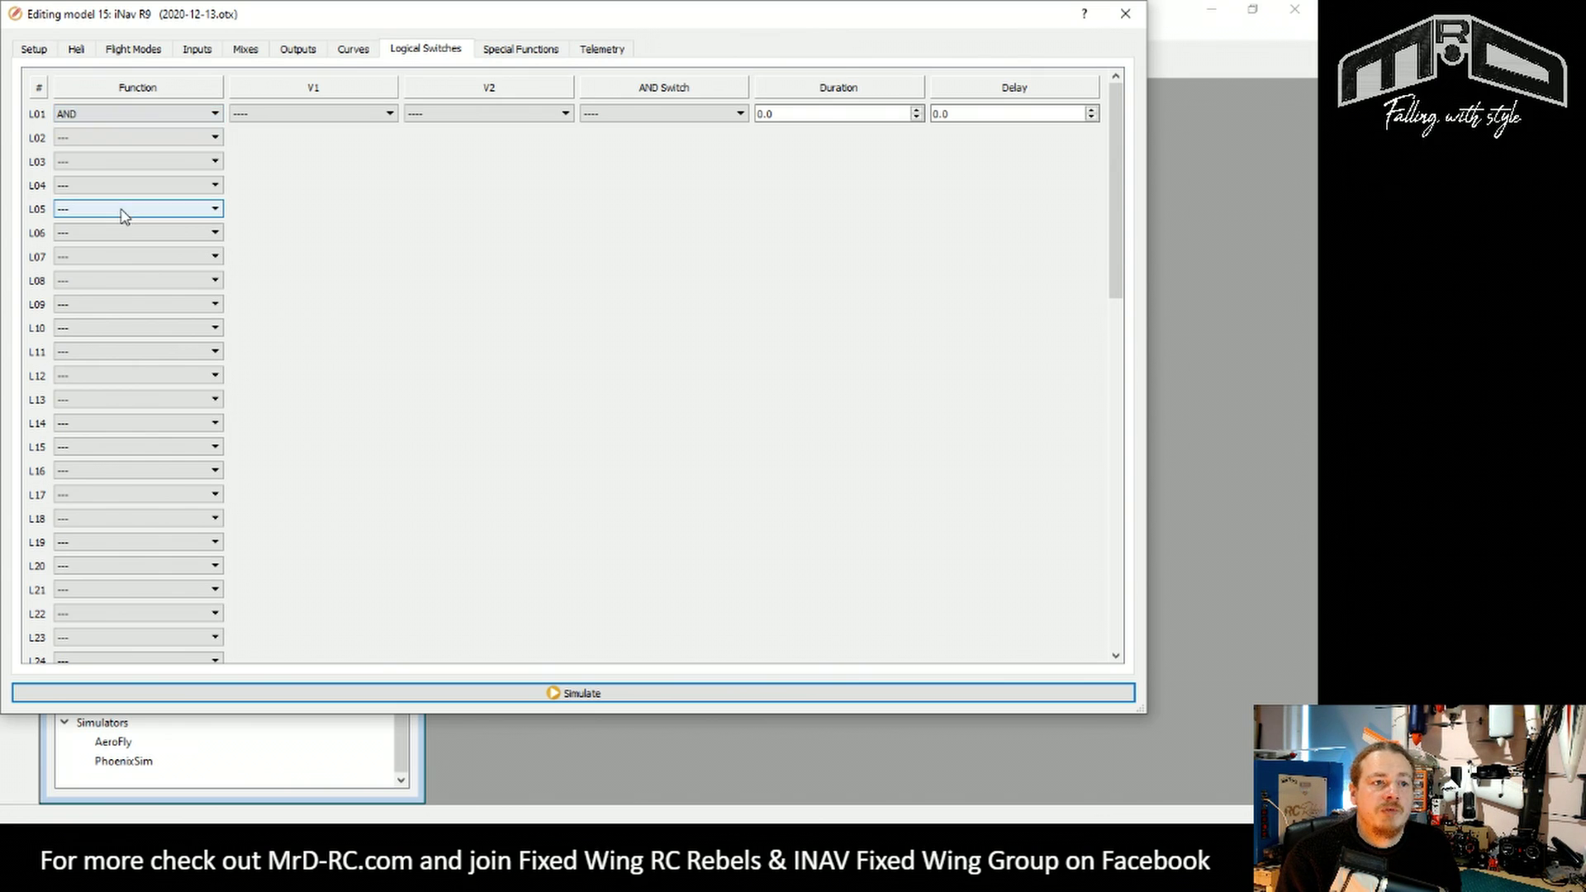
pyautogui.click(350, 119)
pyautogui.moveTo(392, 178); pyautogui.dragTo(395, 210)
pyautogui.scroll(10, 396, 211)
pyautogui.press('Escape')
pyautogui.write('tele2')
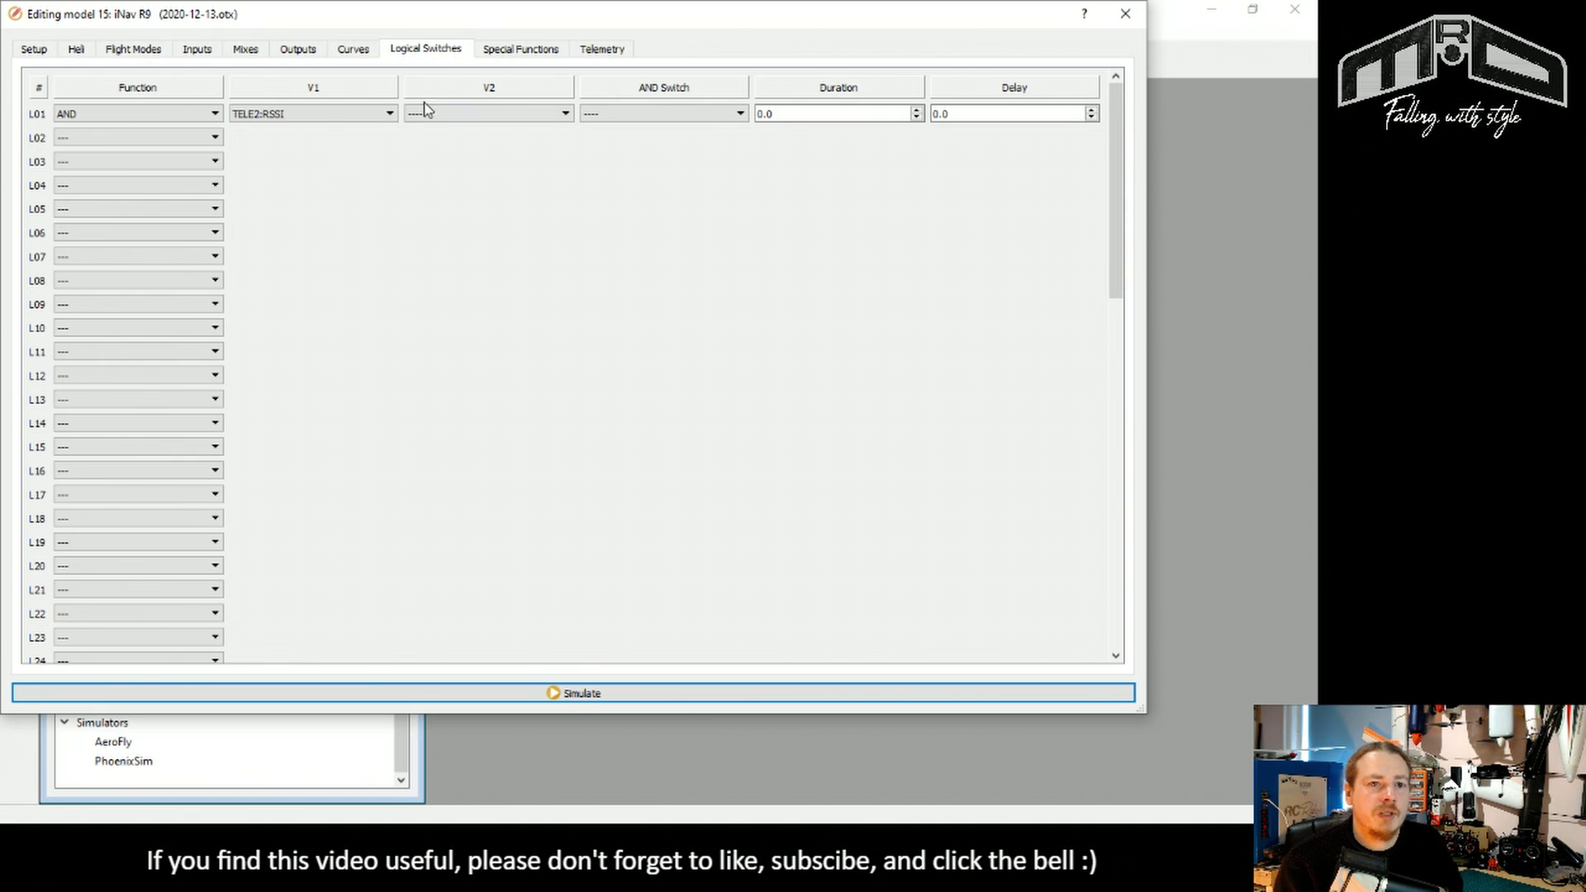
# Set special function SF1 to run SD Logs from switch L01 with a 0.5 logging interval
pyautogui.click(527, 51)
pyautogui.click(99, 113)
pyautogui.moveTo(138, 191); pyautogui.dragTo(148, 203)
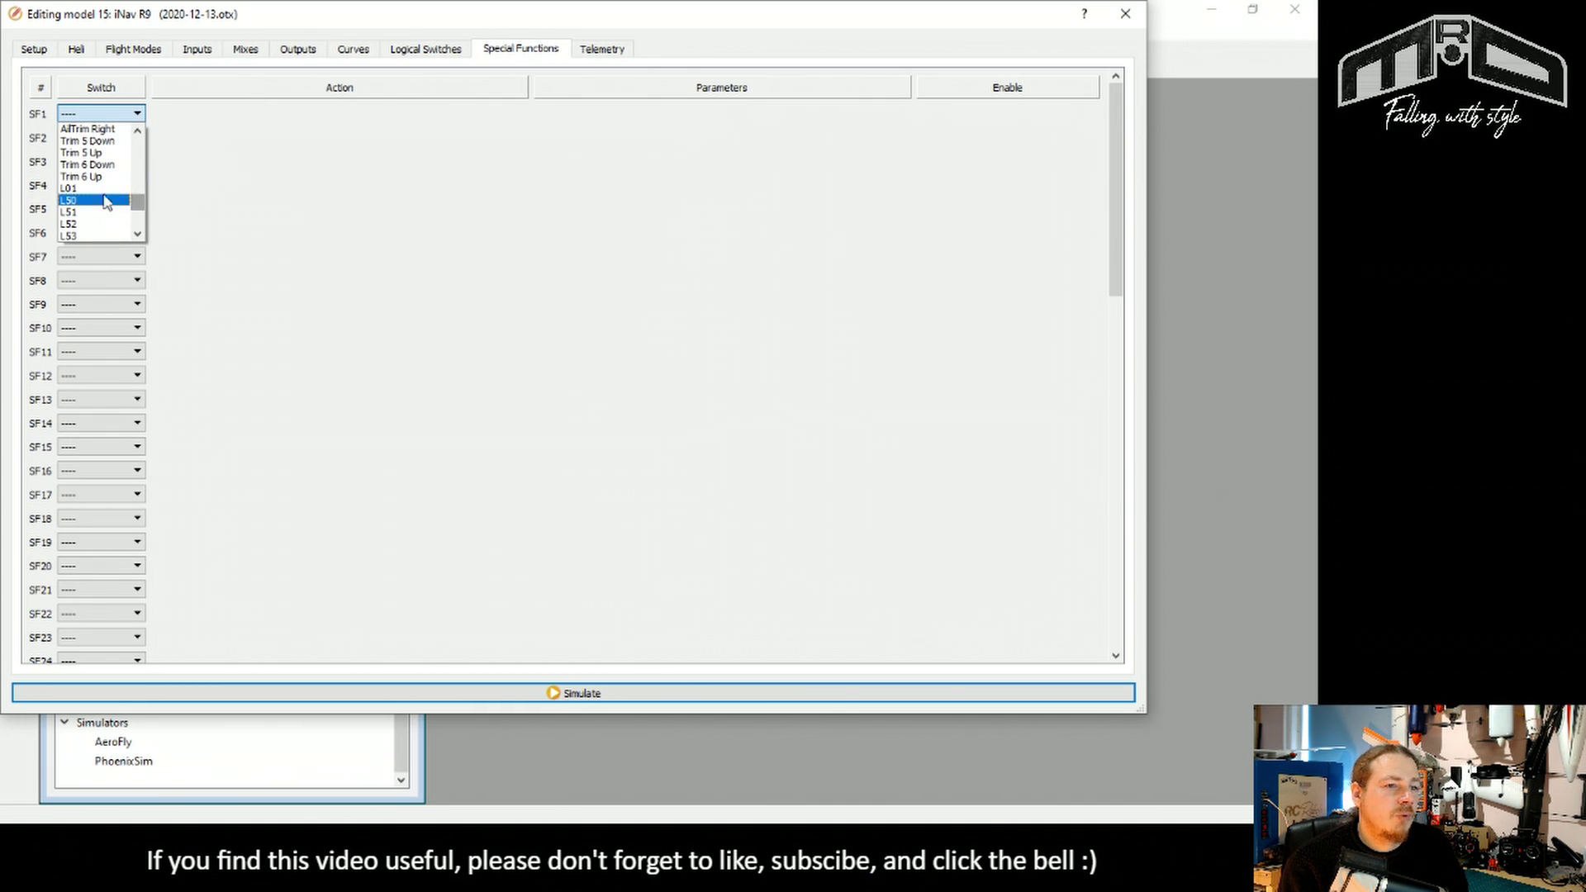
pyautogui.click(79, 185)
pyautogui.click(219, 114)
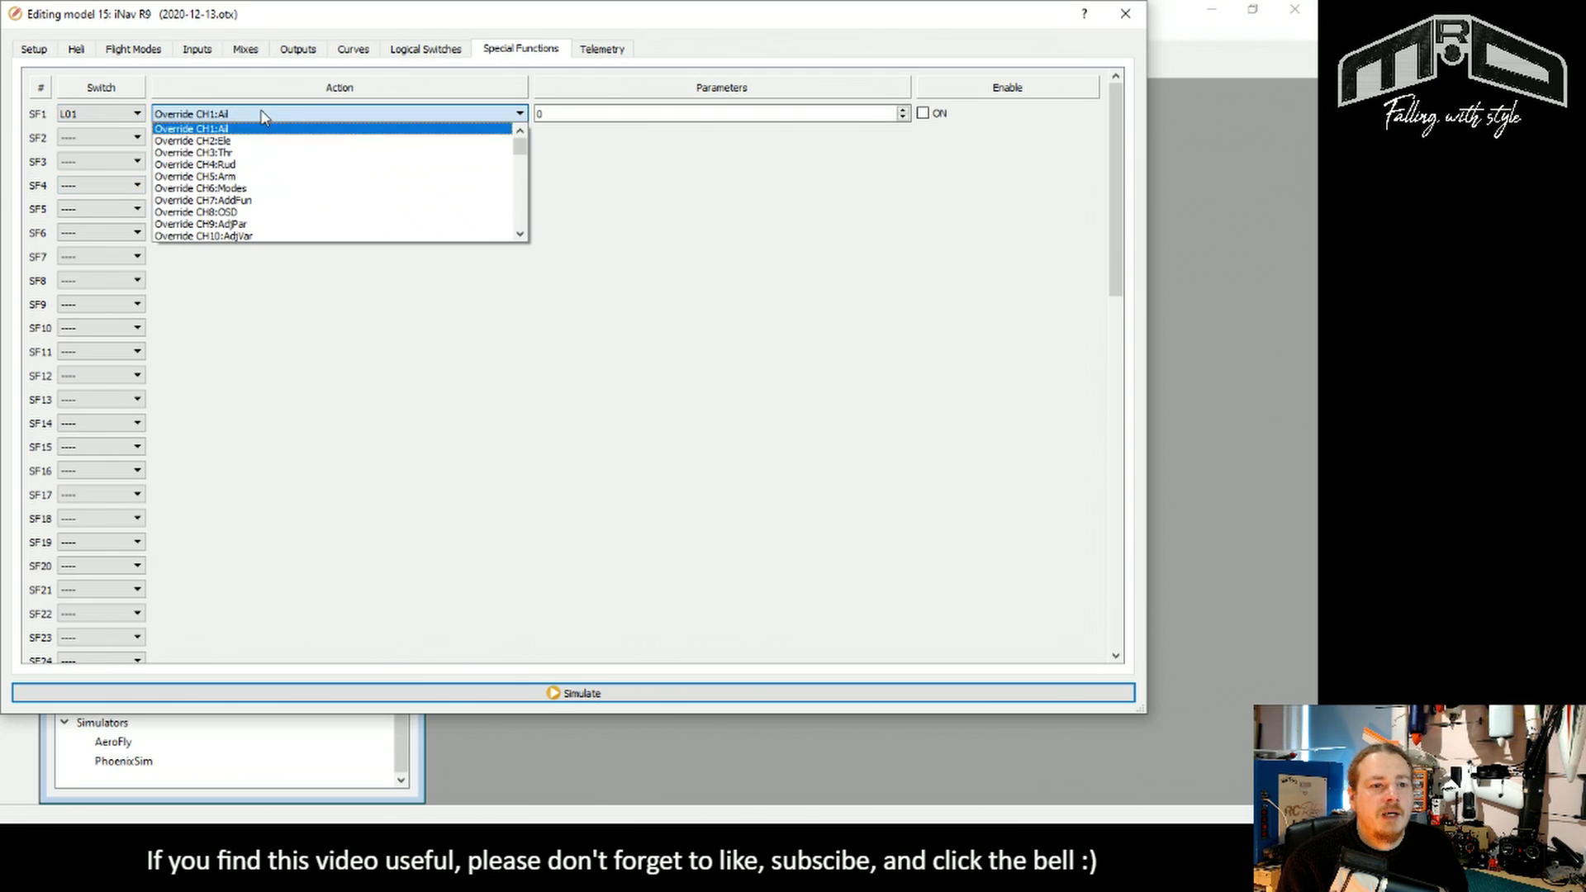
pyautogui.moveTo(522, 150); pyautogui.dragTo(531, 202)
pyautogui.click(238, 213)
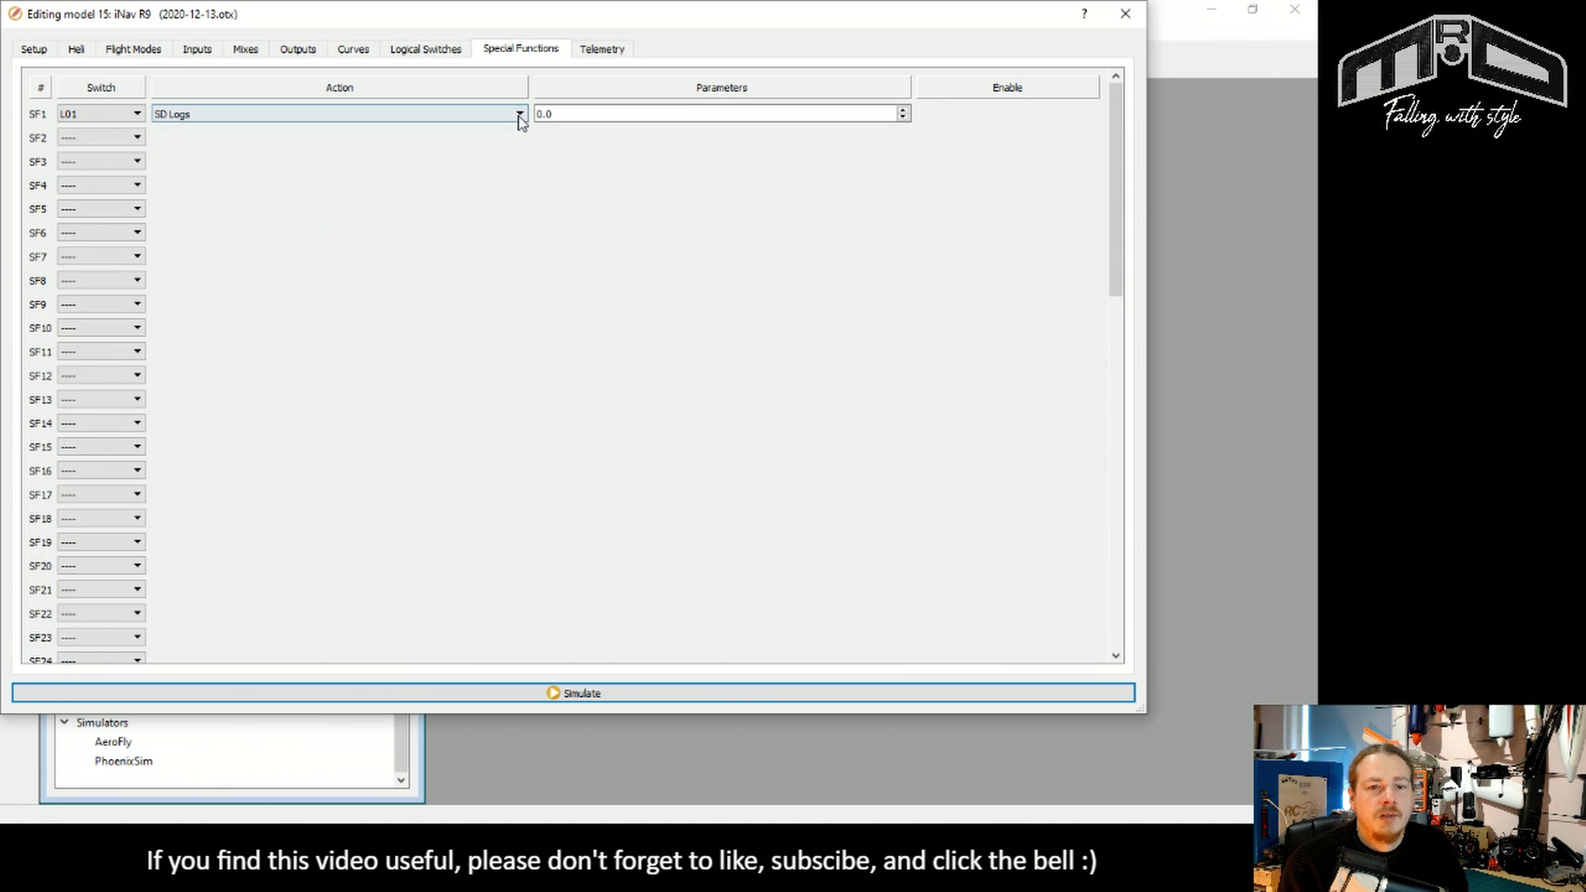
pyautogui.press('Tab')
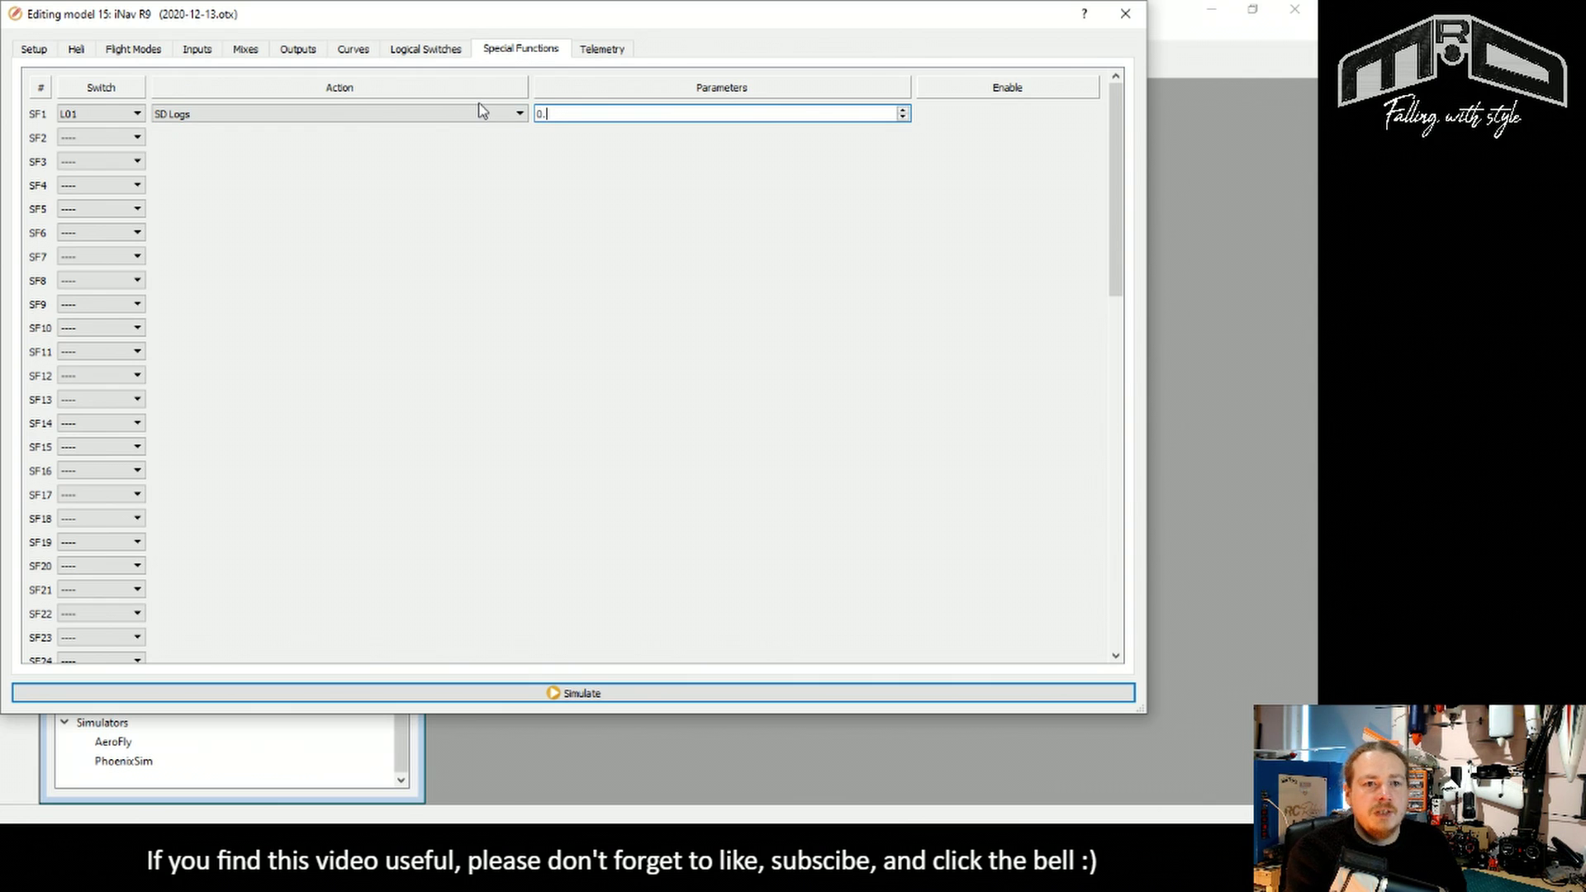
pyautogui.click(490, 231)
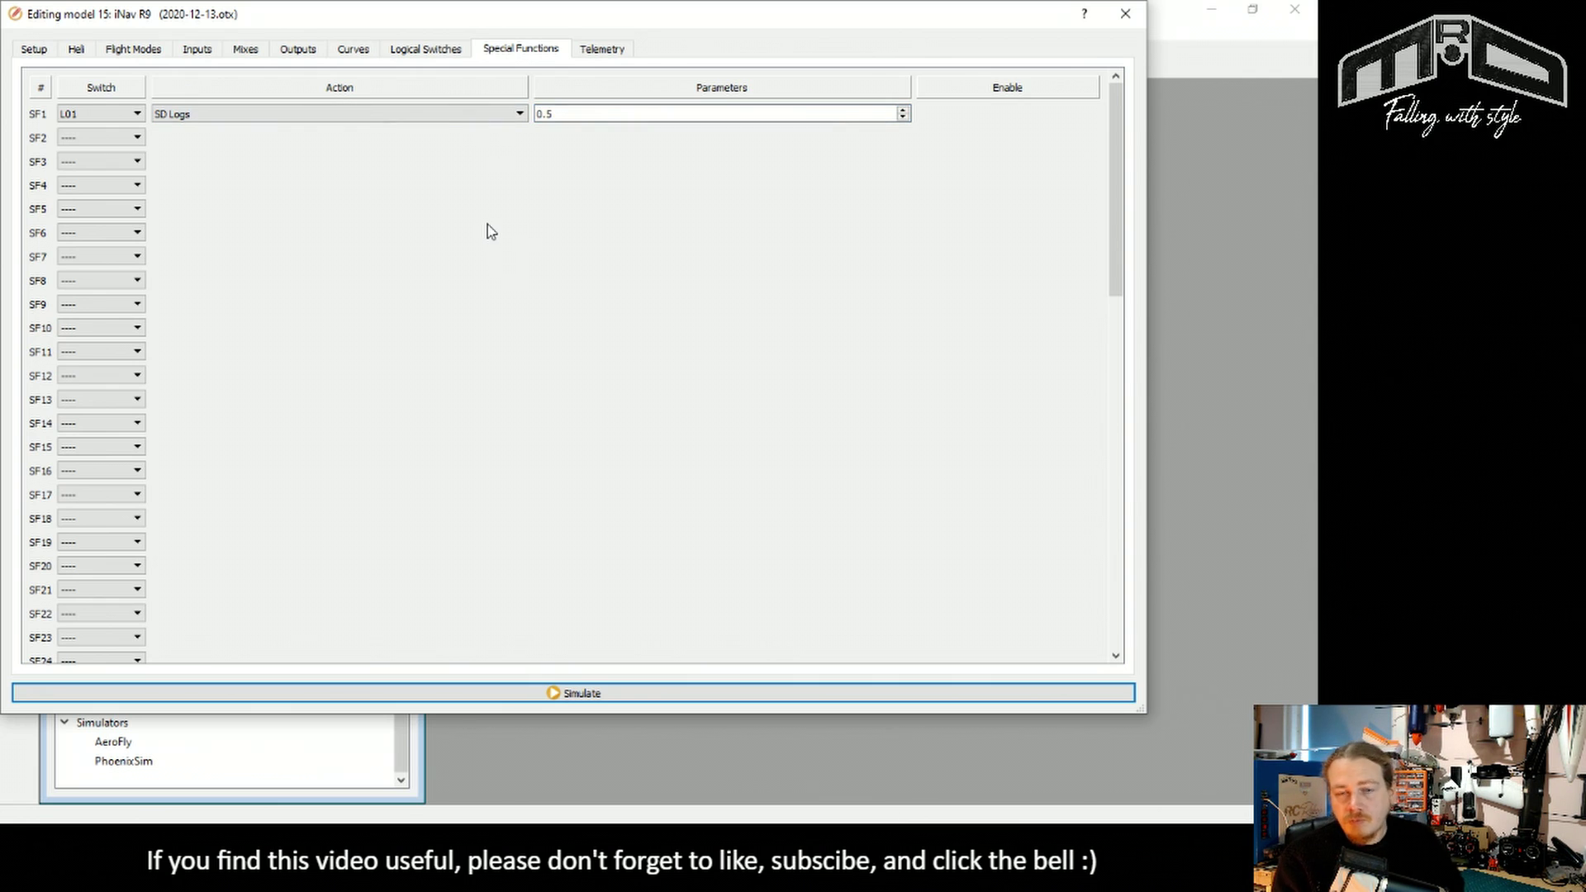
# Simulate the model, toggle the telemetry simulation on and off to check logical switch L01, and close the simulator
pyautogui.click(634, 694)
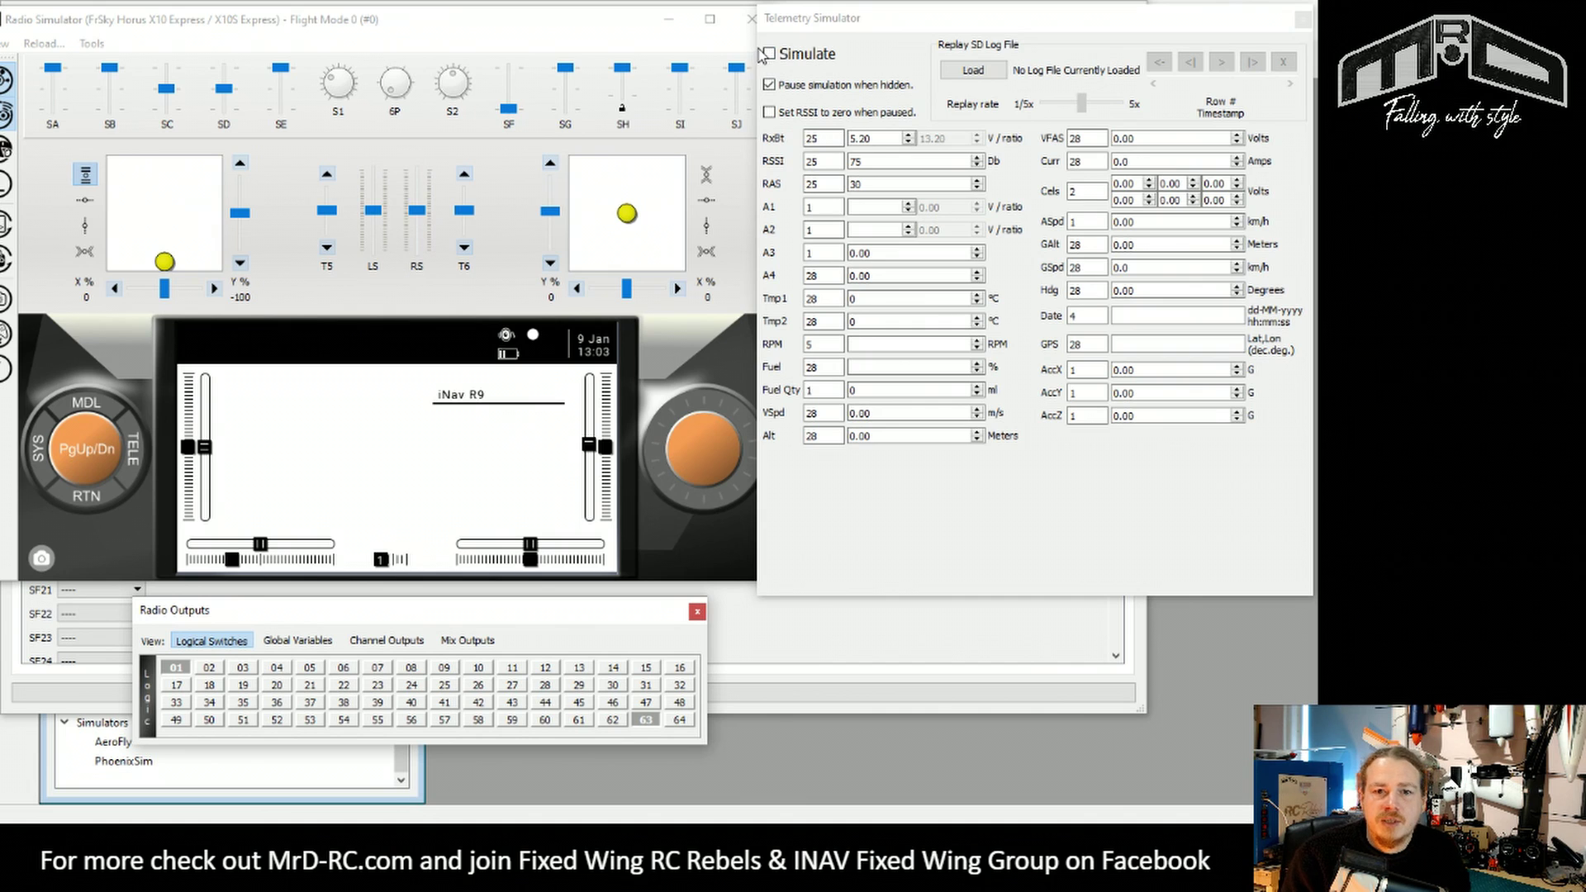
pyautogui.click(769, 55)
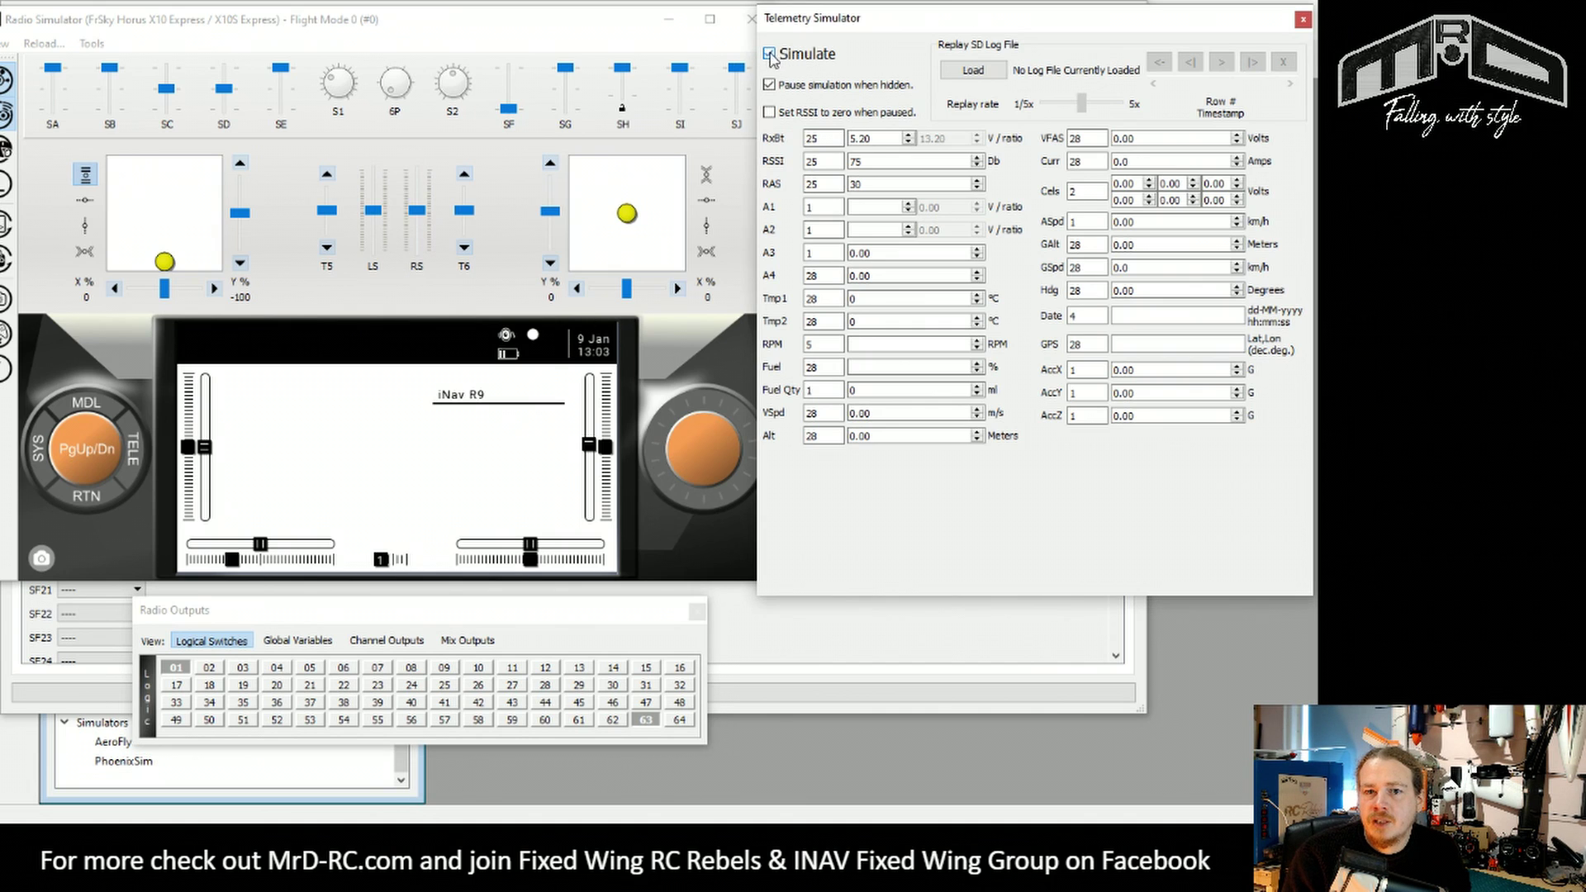
pyautogui.click(769, 54)
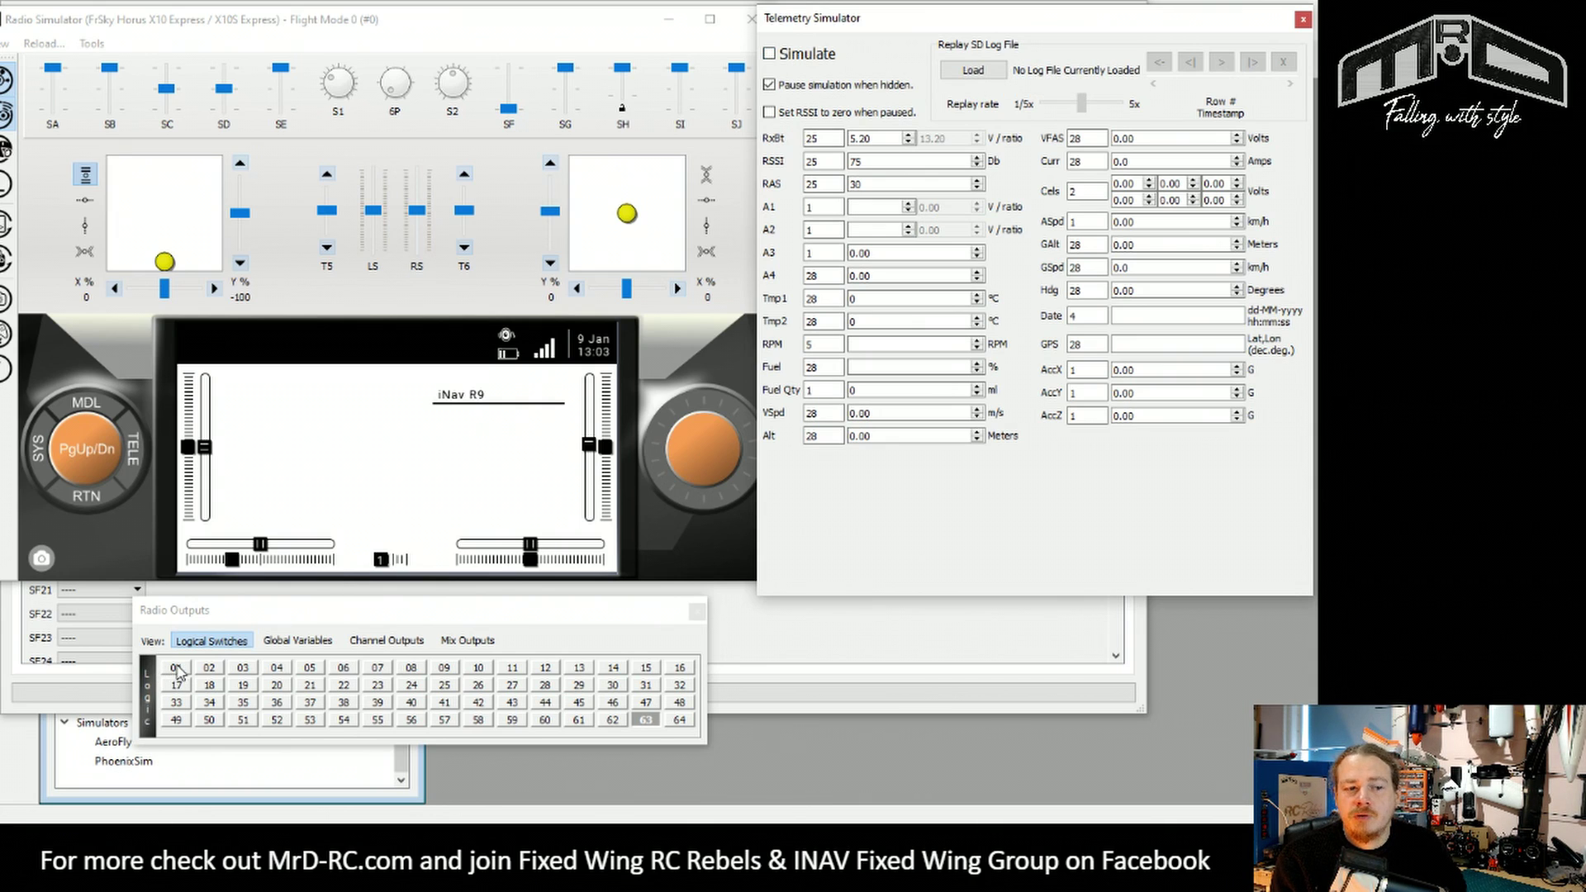
pyautogui.click(806, 55)
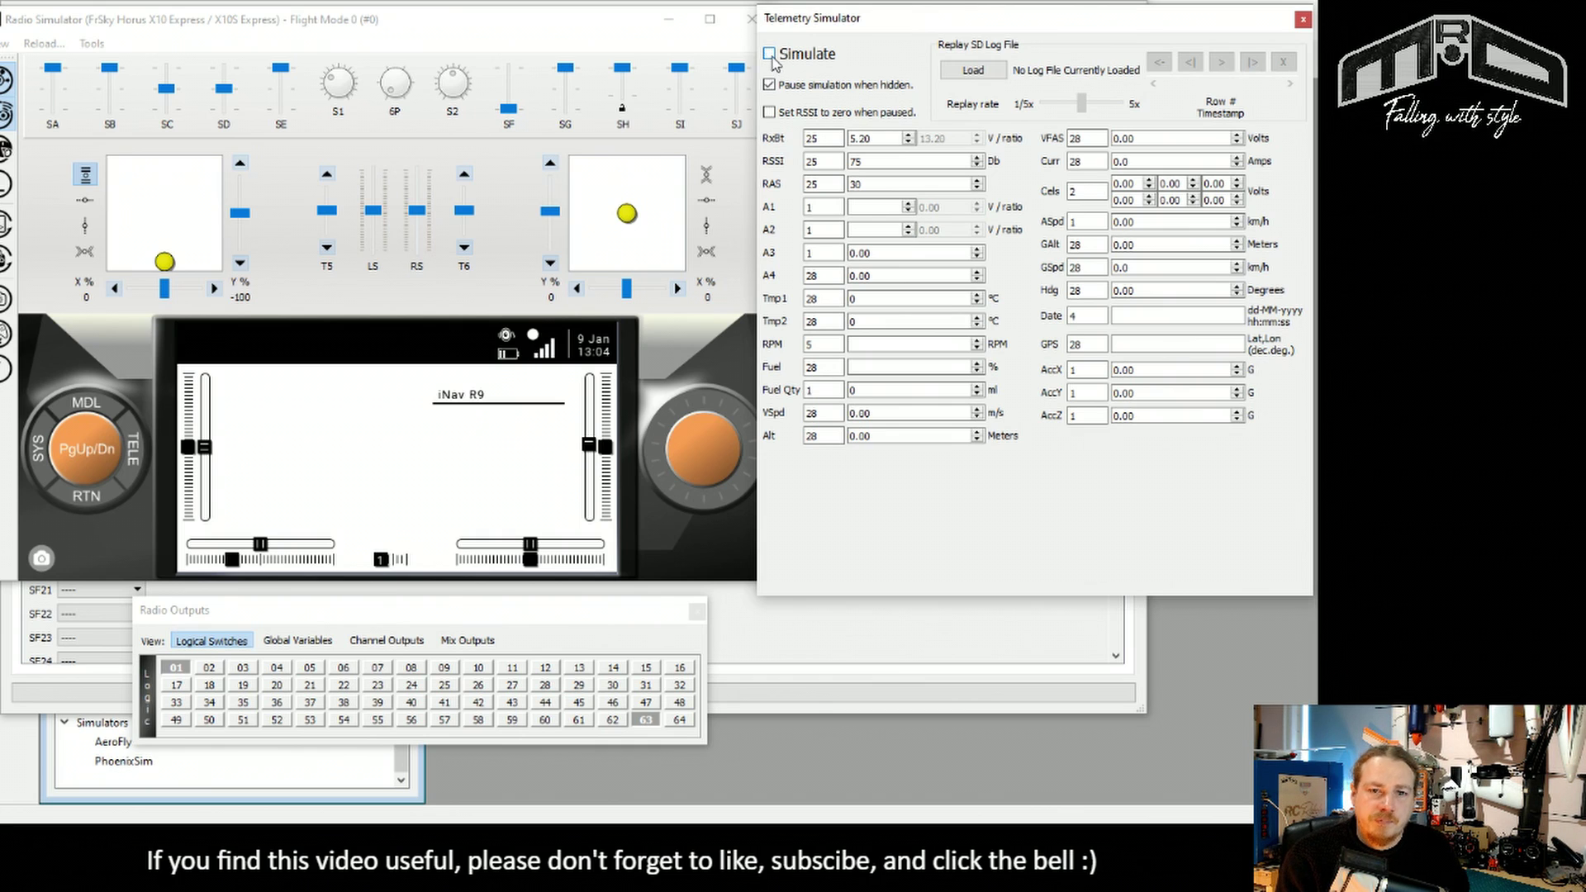
pyautogui.click(746, 19)
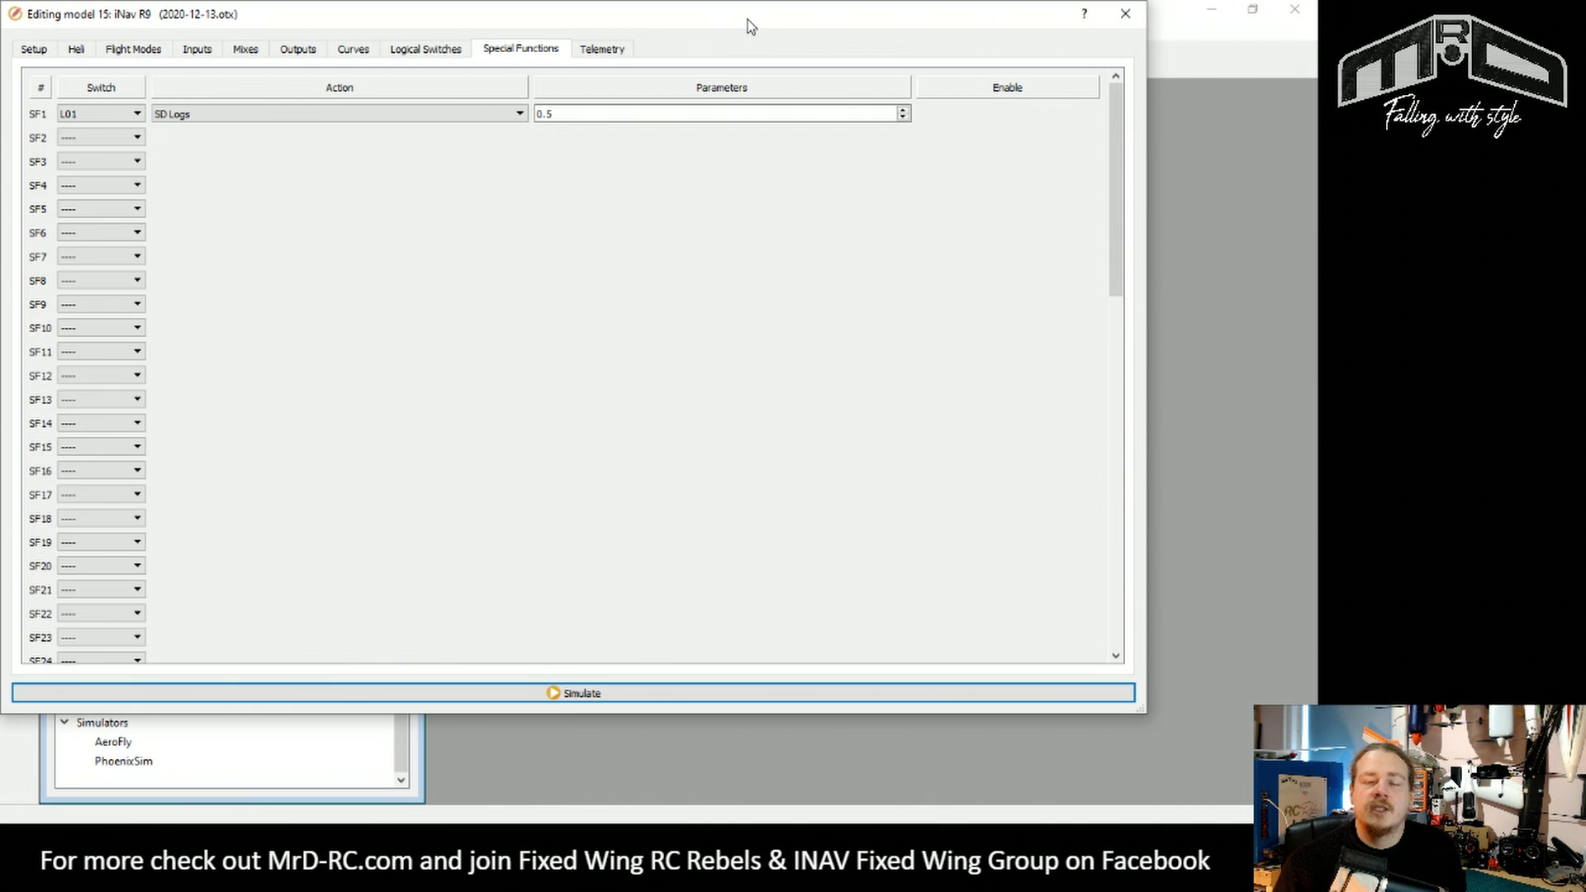
# Locate the GSpd telemetry sensor and set logical switch L02 to a>x with TELE13:GSpd as V1
pyautogui.click(621, 51)
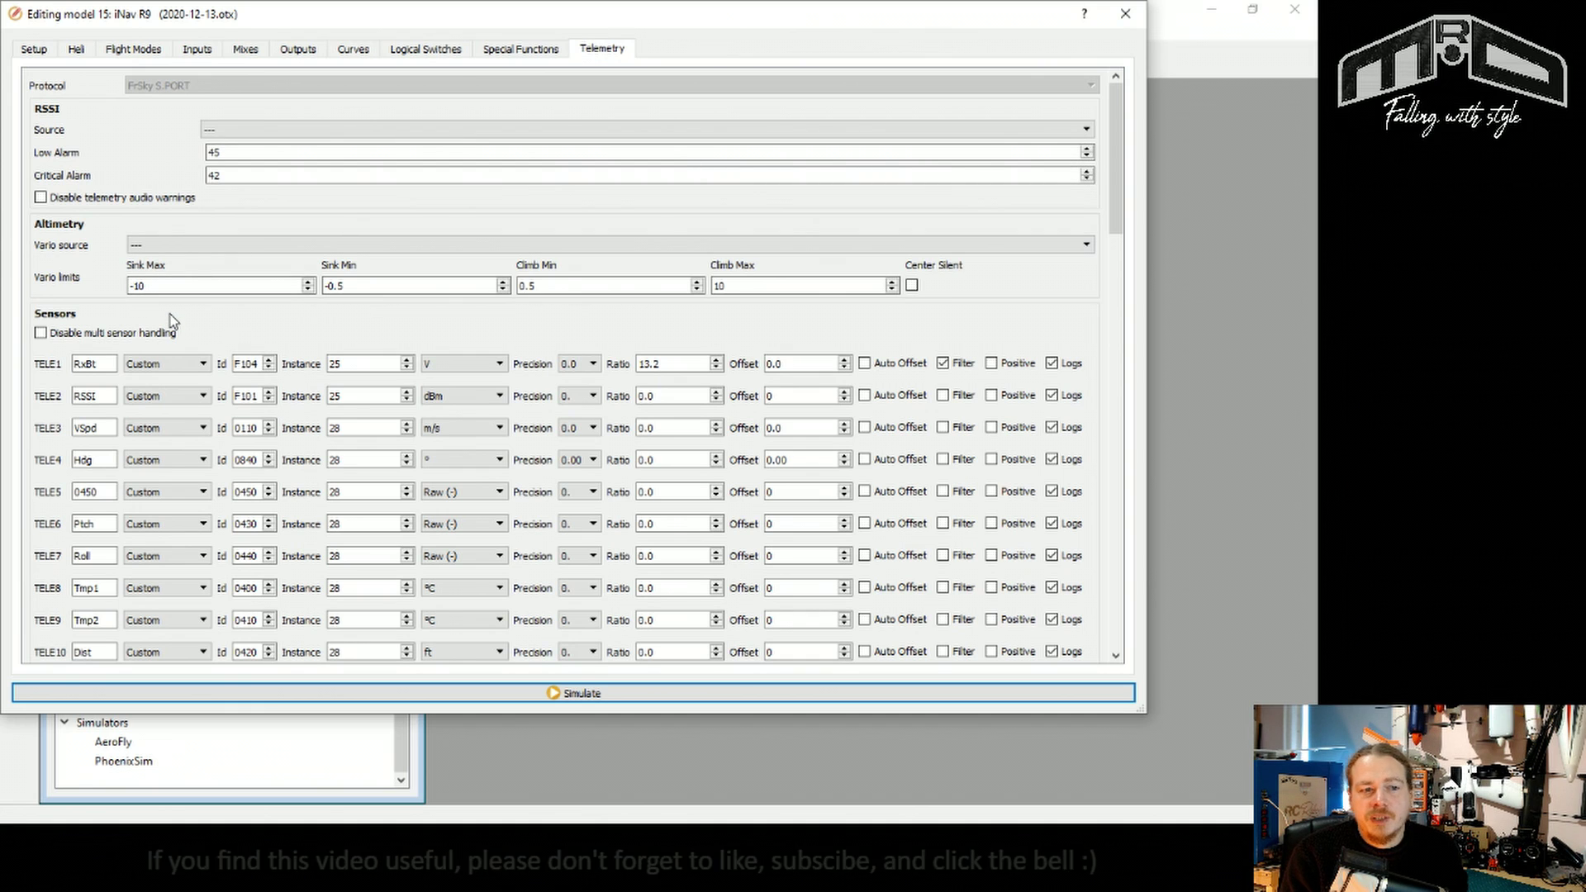
pyautogui.scroll(-5, 171, 320)
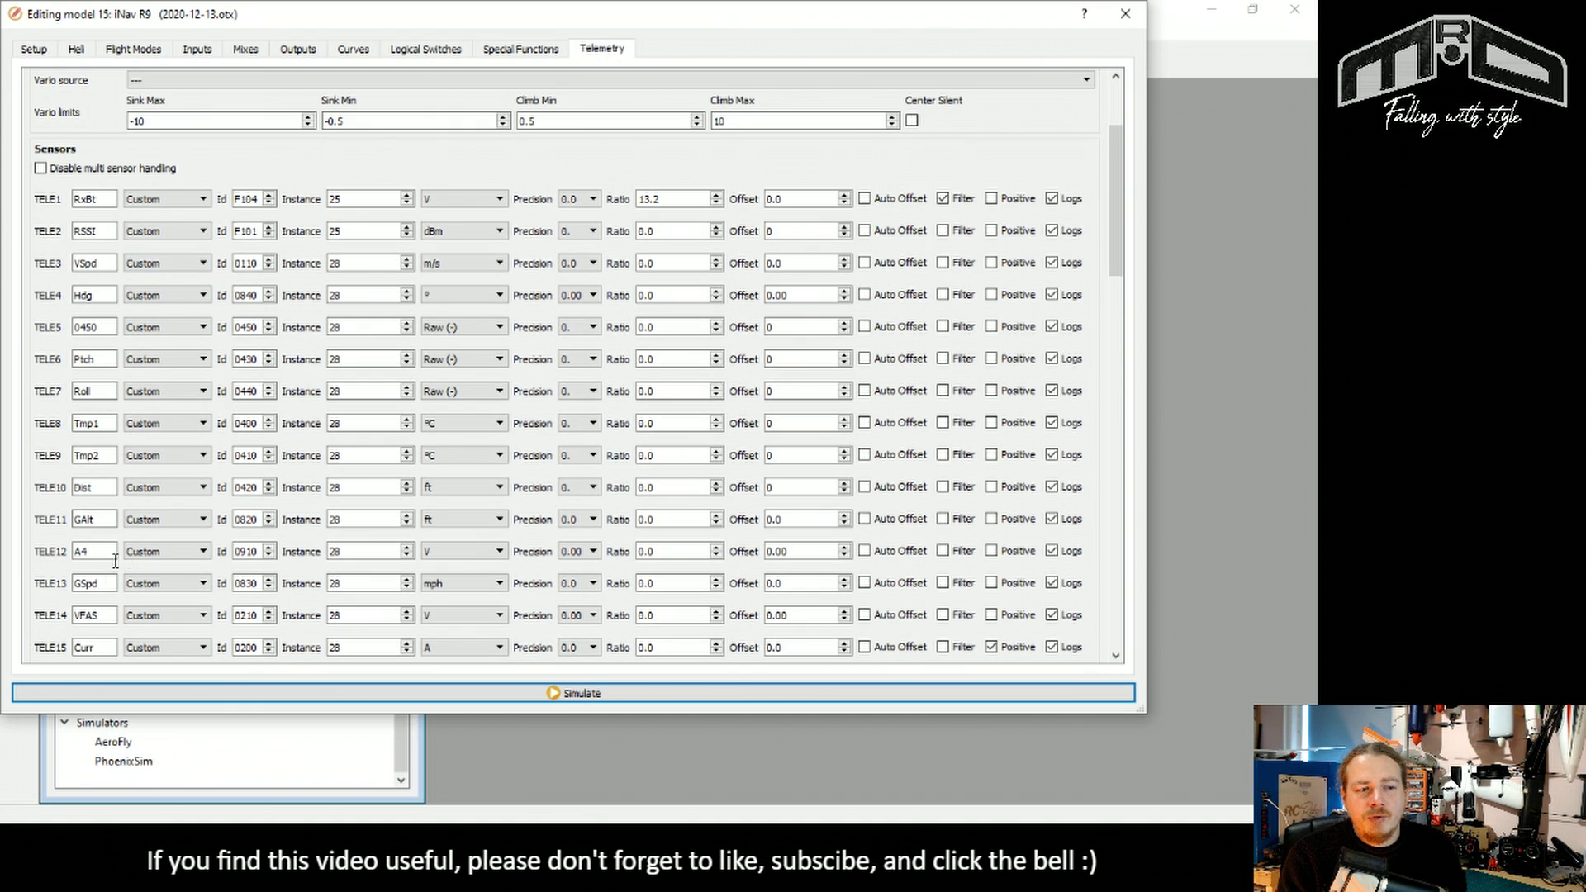
pyautogui.doubleClick(80, 581)
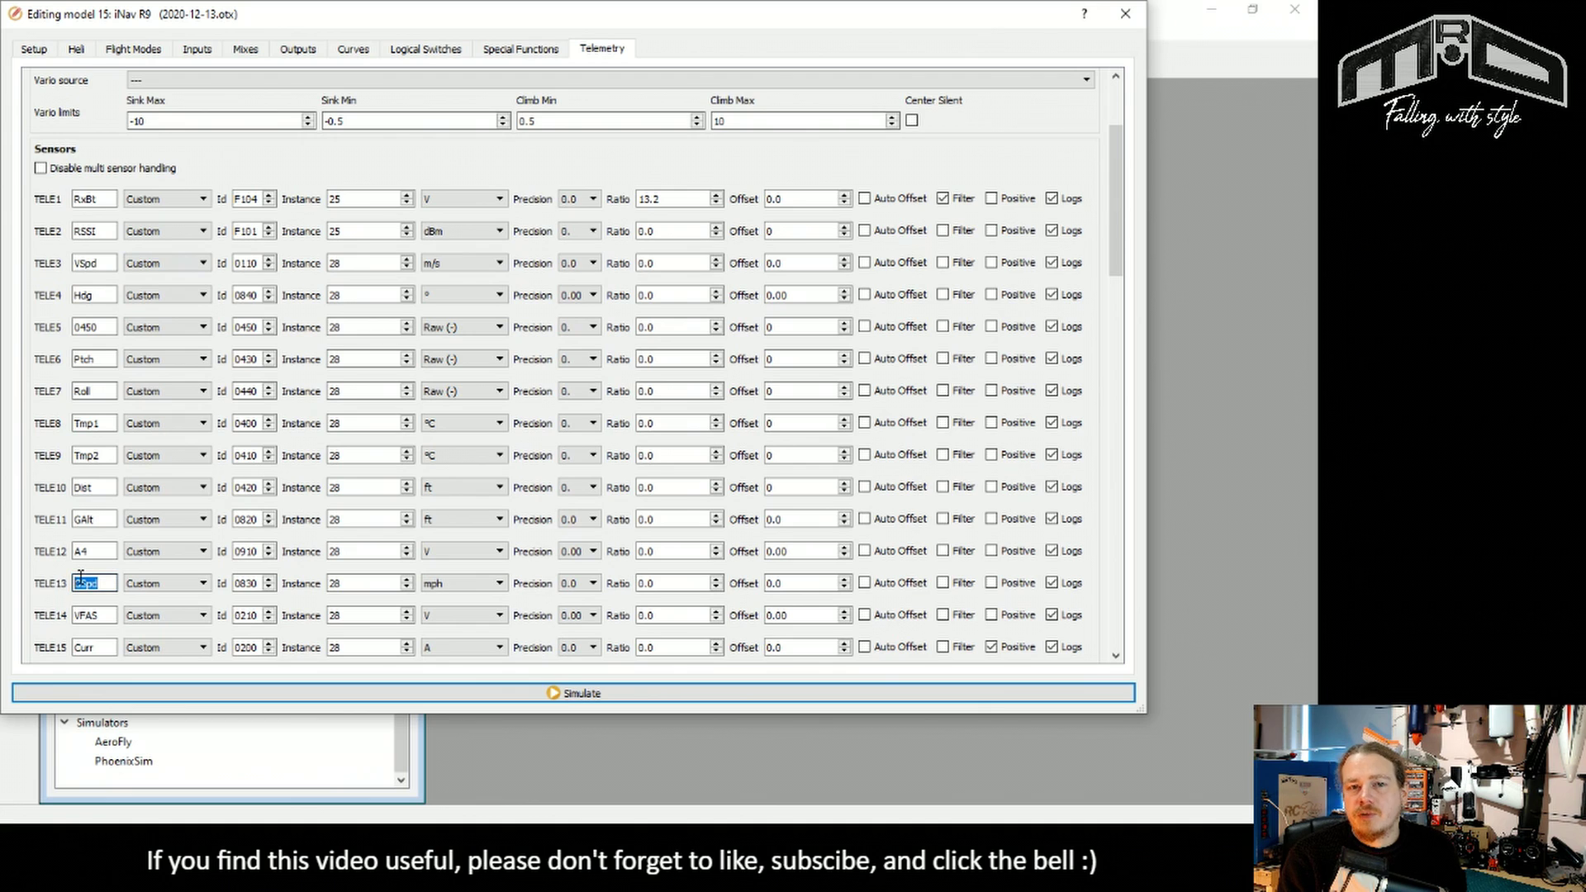
pyautogui.scroll(5, 452, 613)
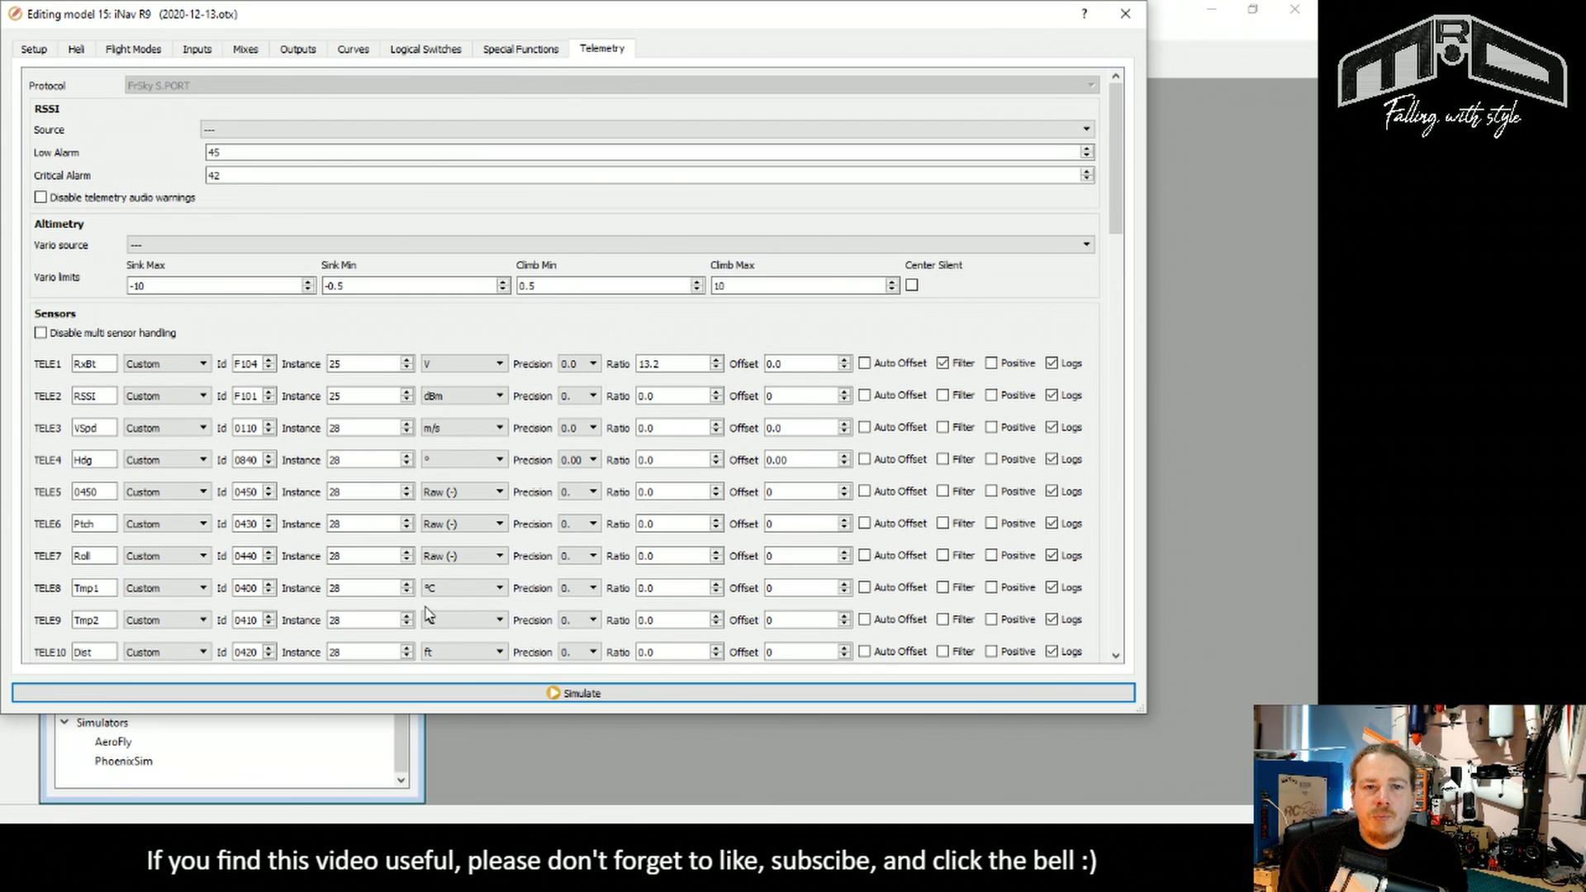
pyautogui.click(433, 50)
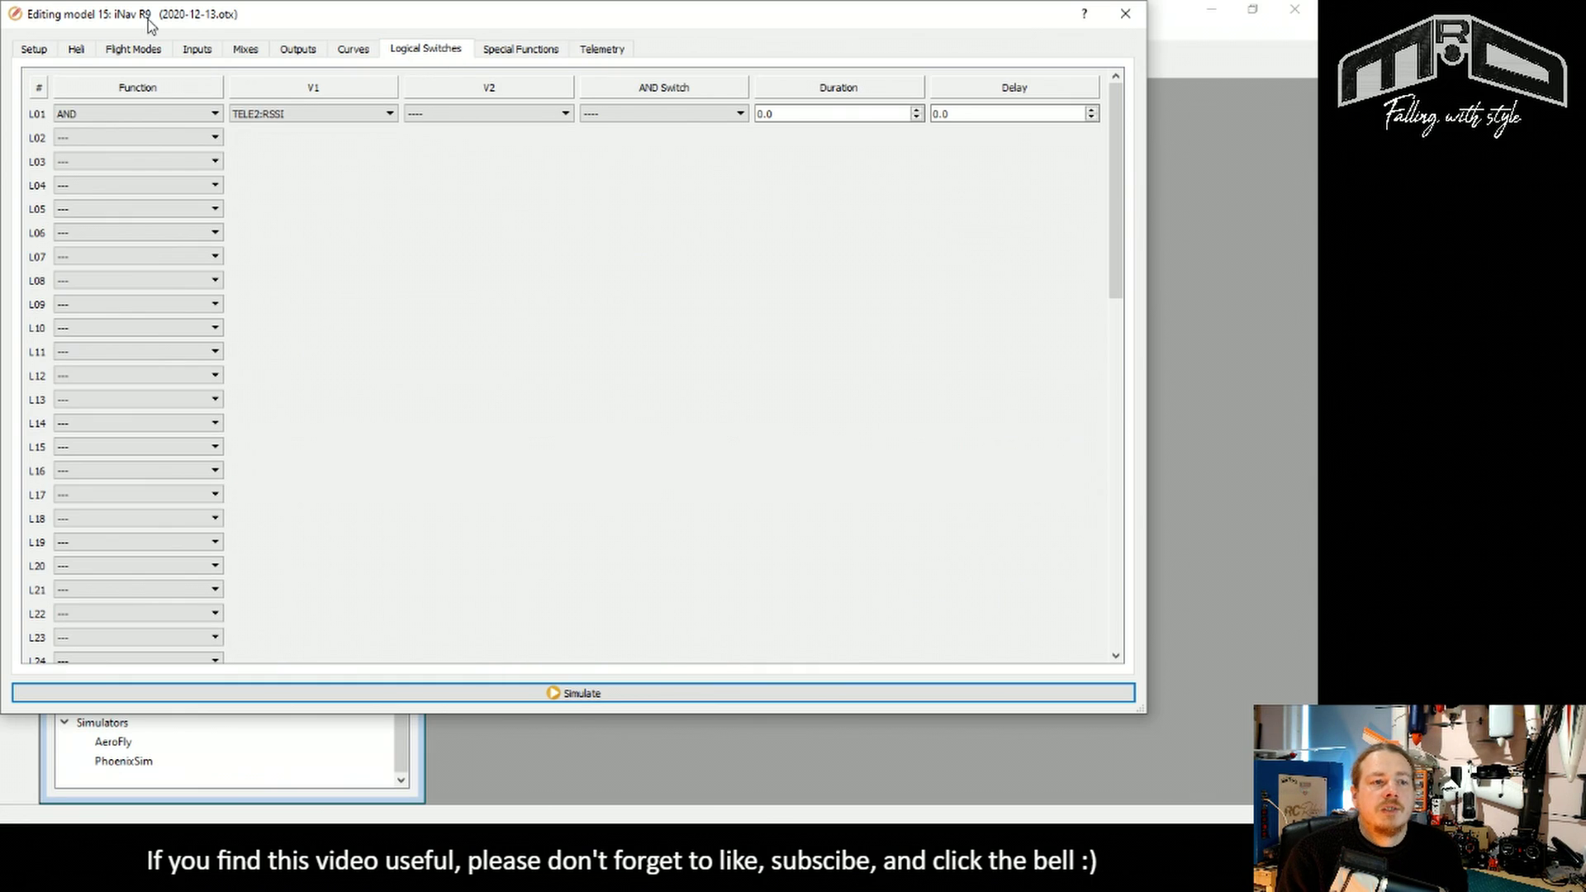
pyautogui.click(153, 145)
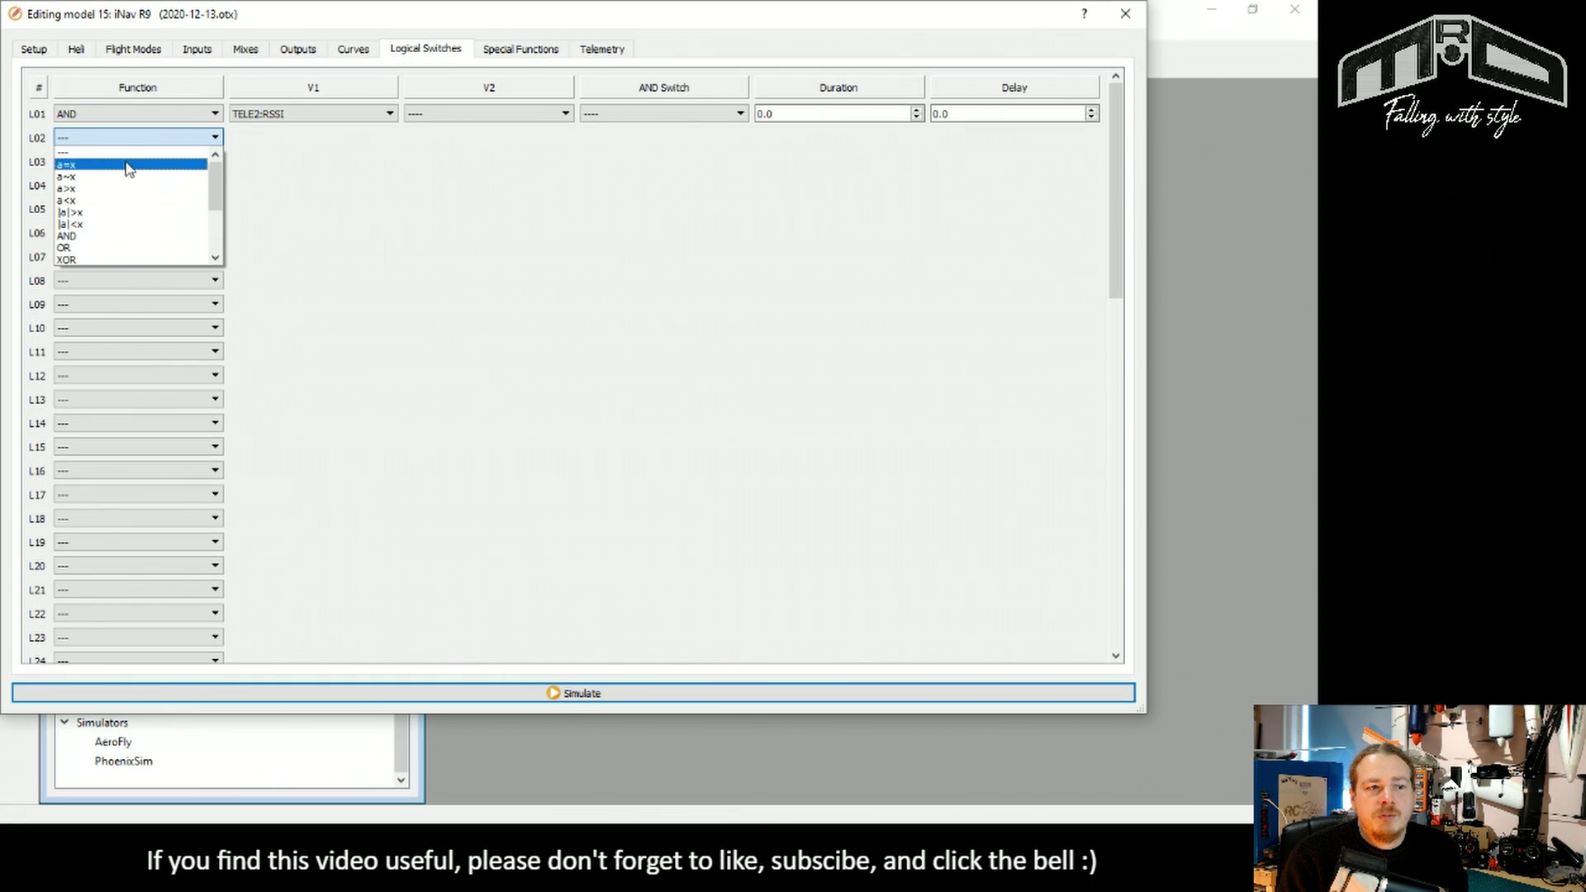
pyautogui.click(106, 189)
pyautogui.click(256, 140)
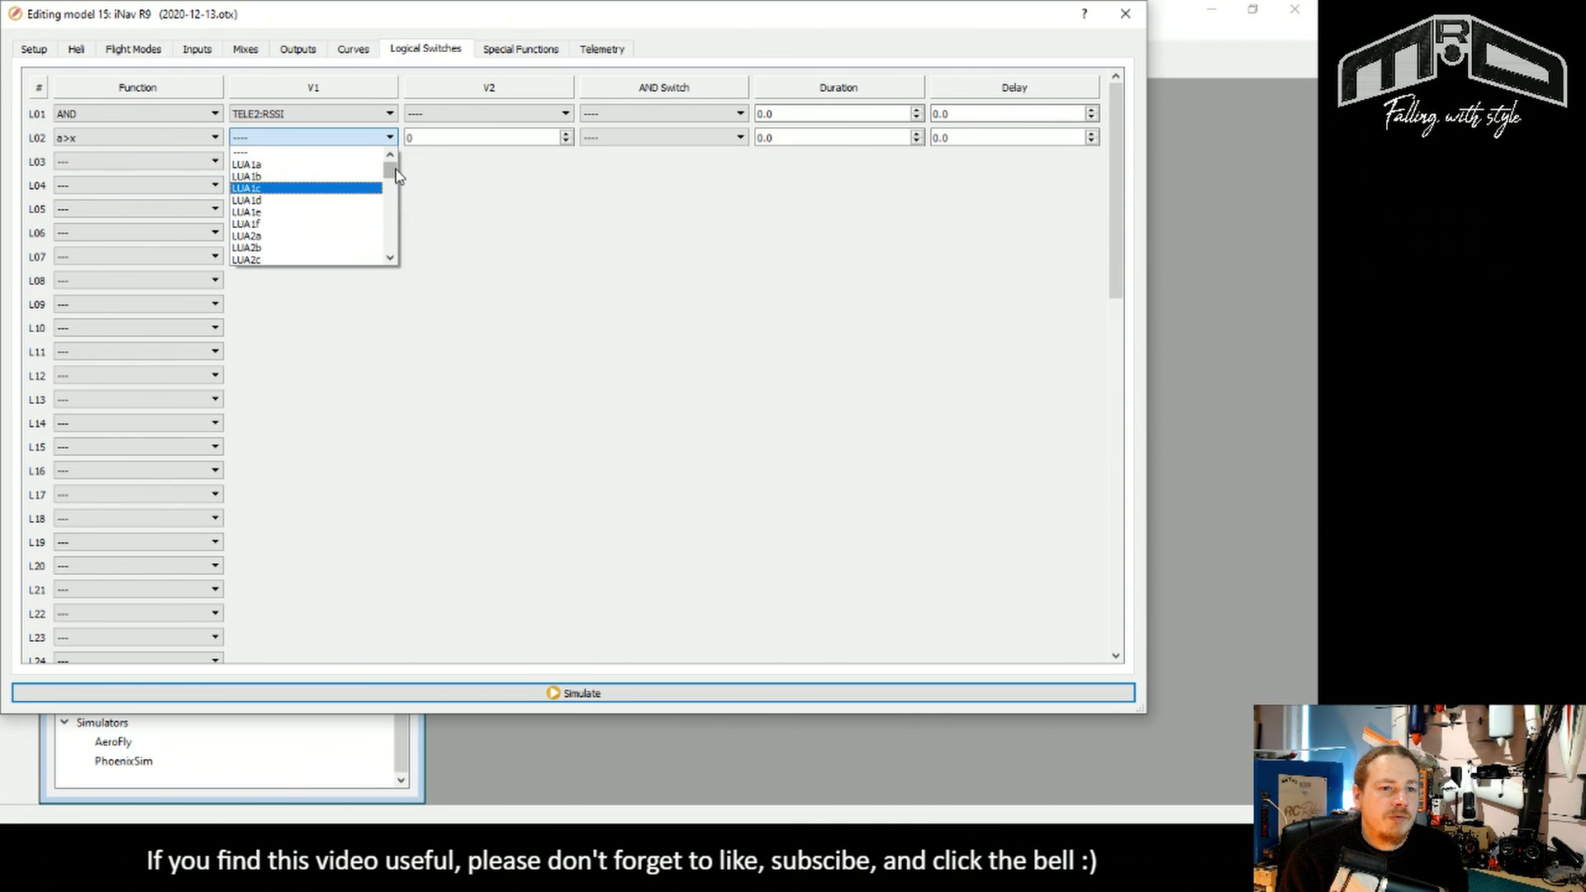
pyautogui.moveTo(390, 169); pyautogui.dragTo(398, 230)
pyautogui.click(289, 261)
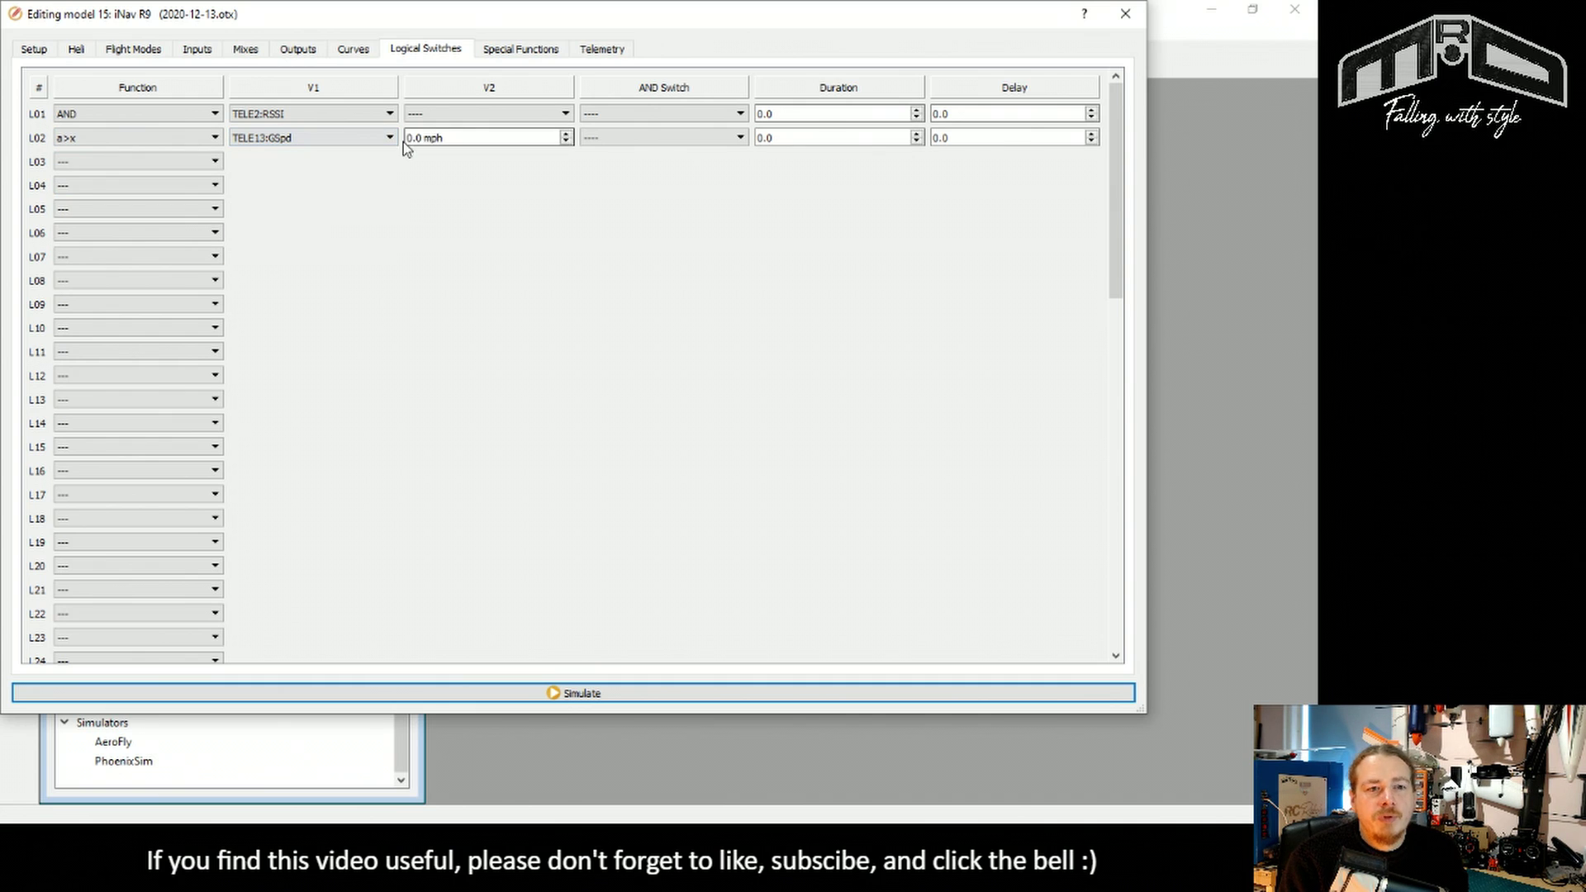
# Set L02's comparison speed to 5.0 mph and its AND switch to L01
pyautogui.click(422, 138)
pyautogui.moveTo(421, 138); pyautogui.dragTo(406, 137)
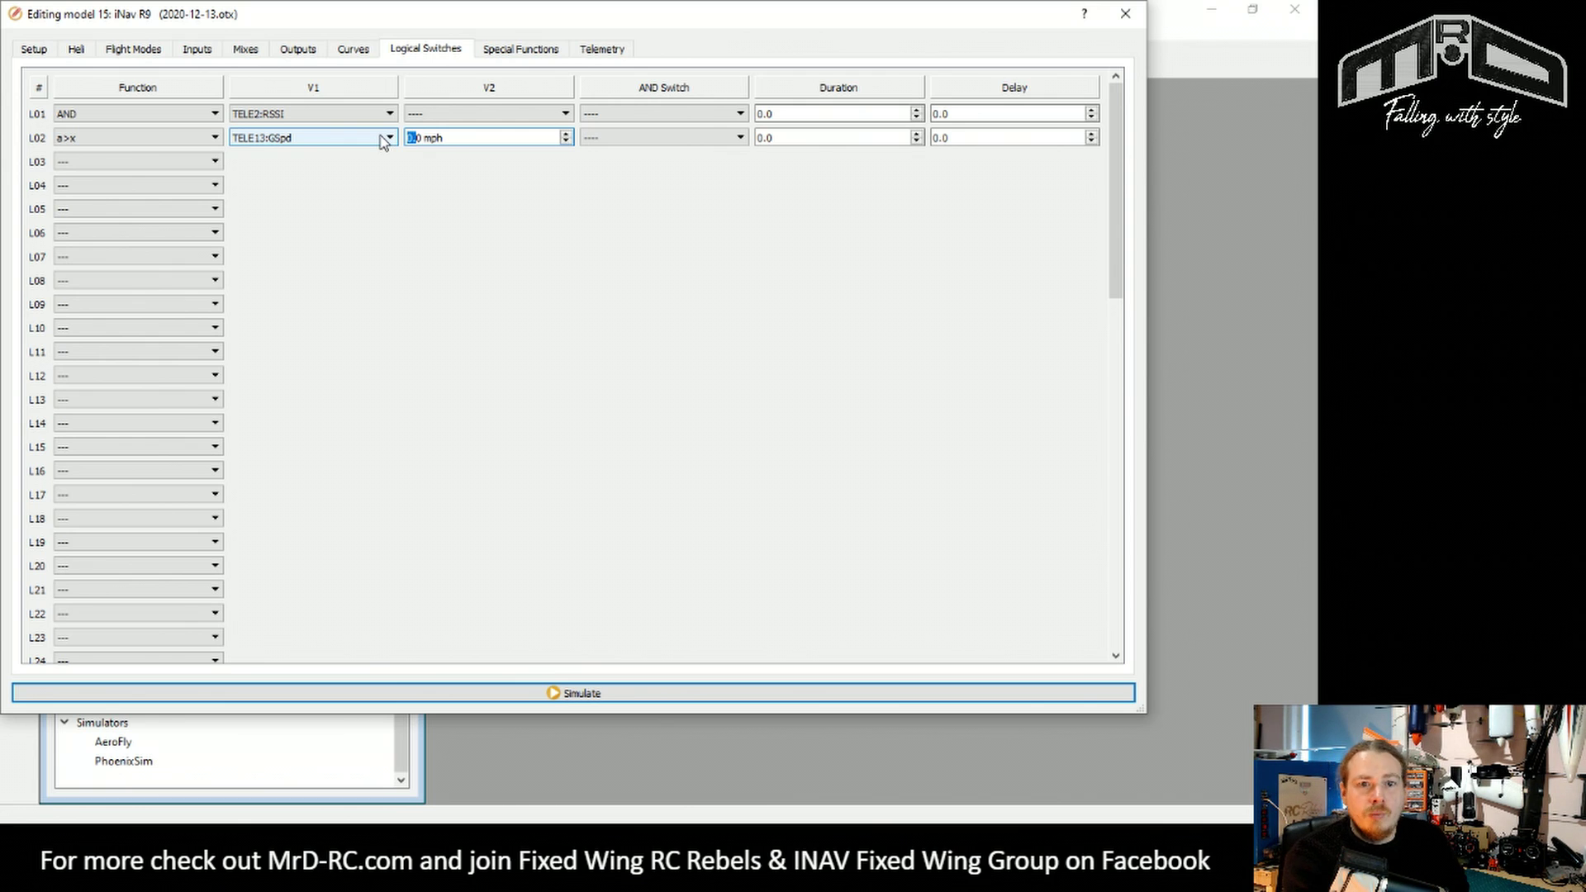
pyautogui.write('5')
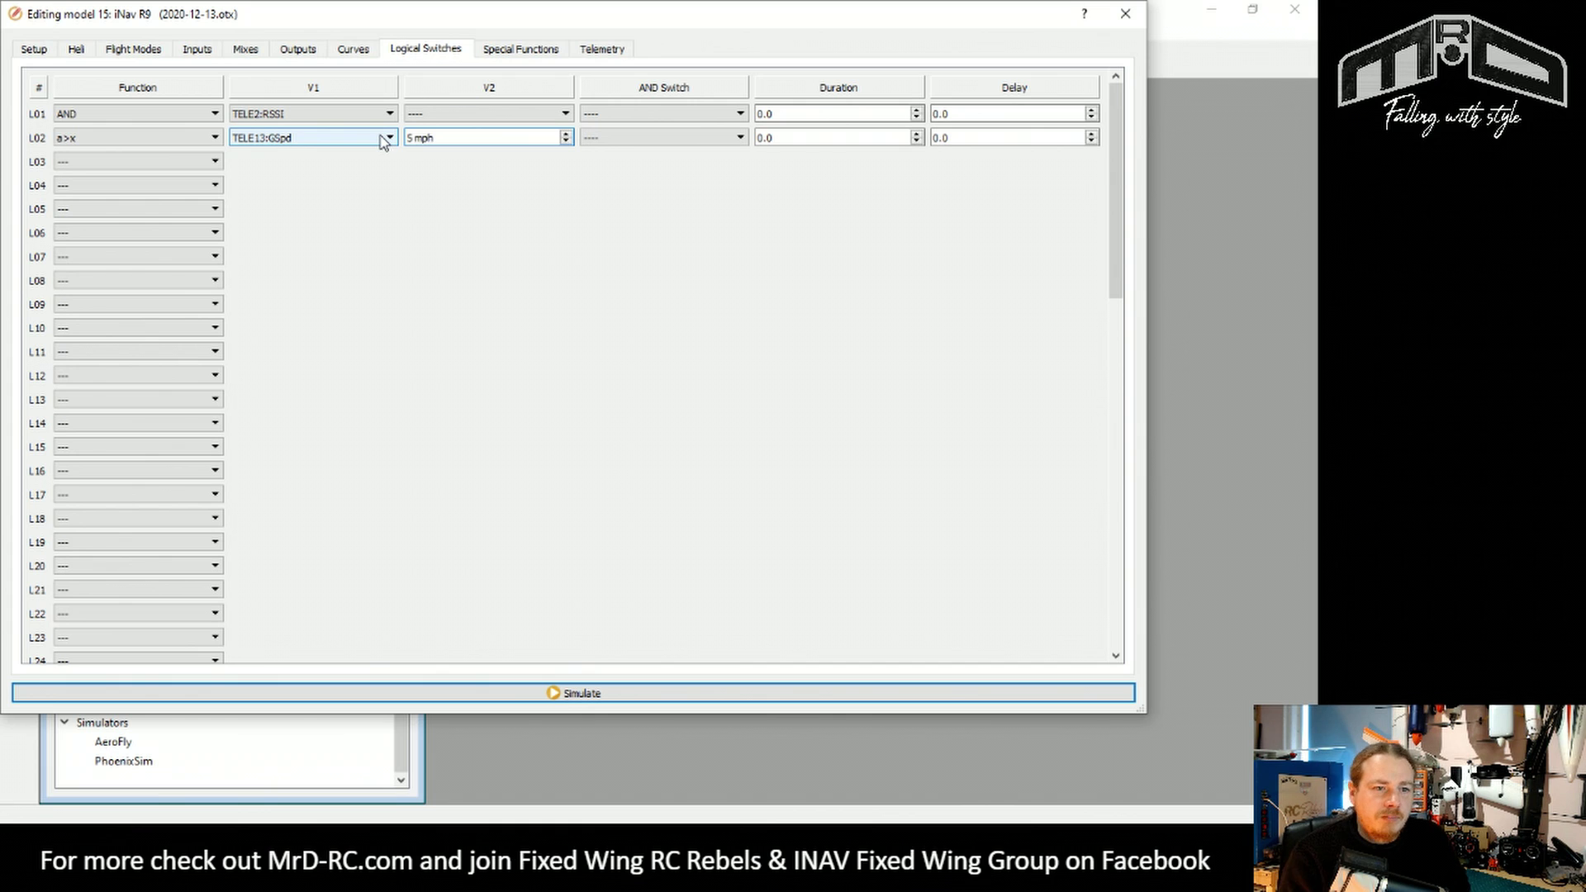
pyautogui.press('Return')
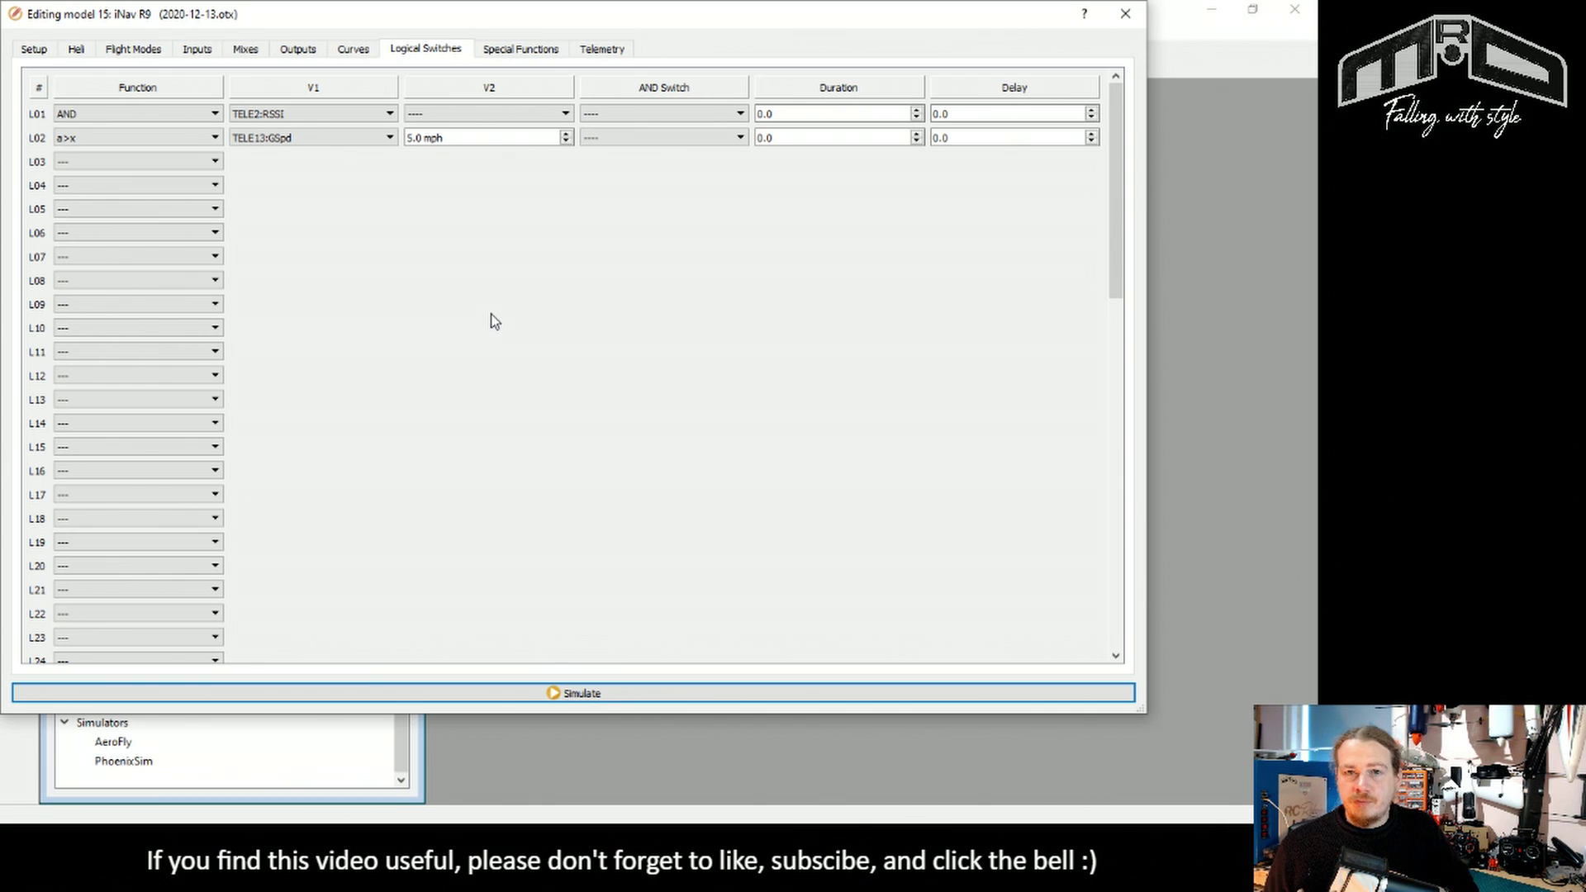
pyautogui.click(674, 139)
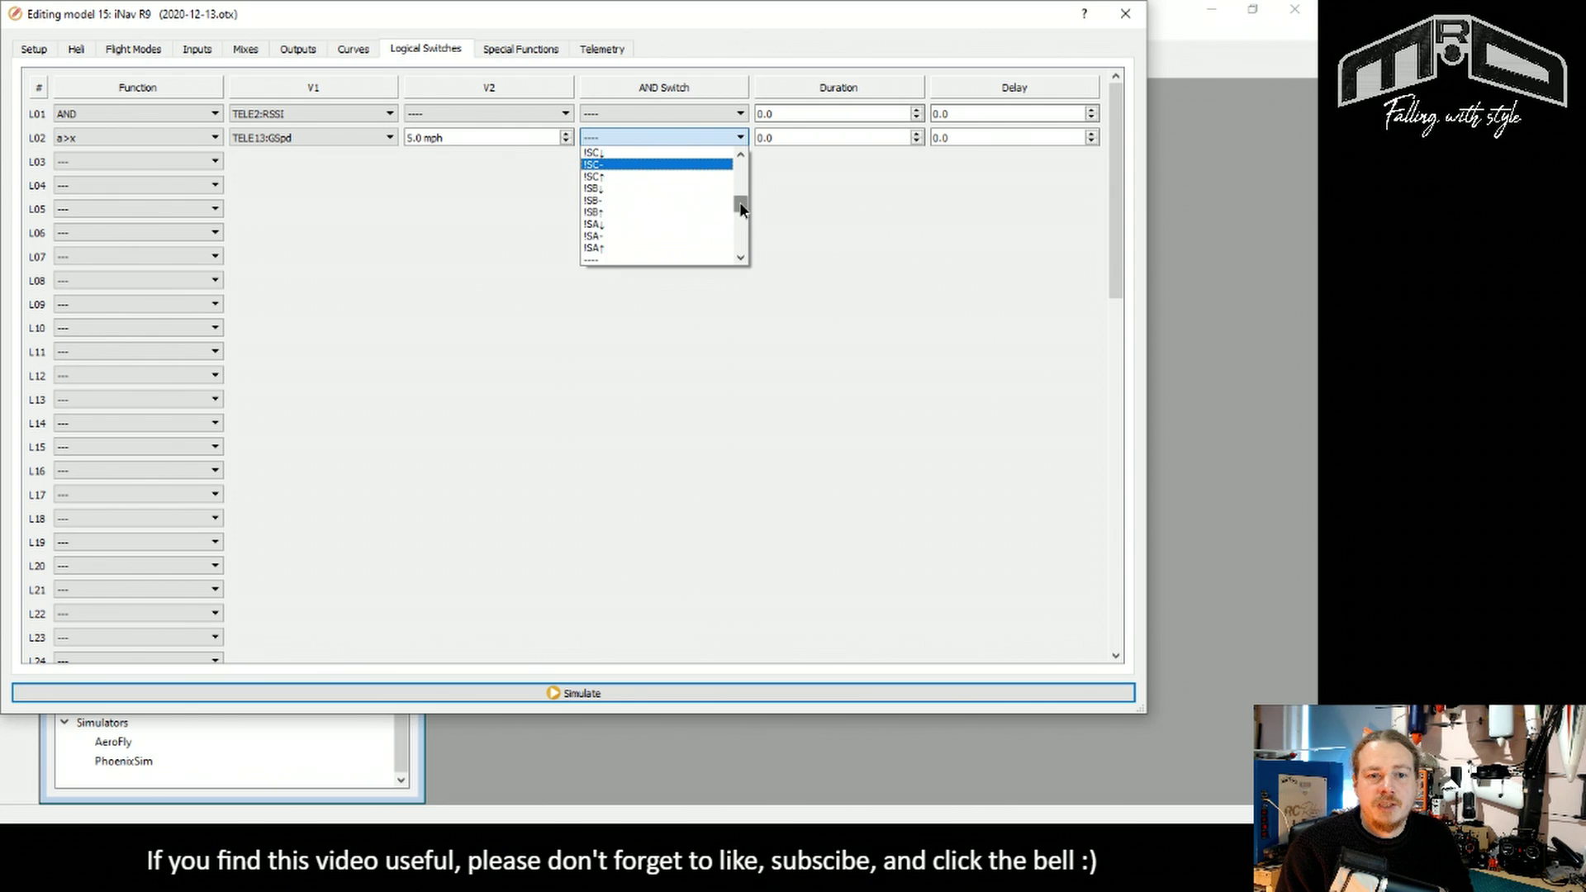
pyautogui.moveTo(740, 201); pyautogui.dragTo(747, 227)
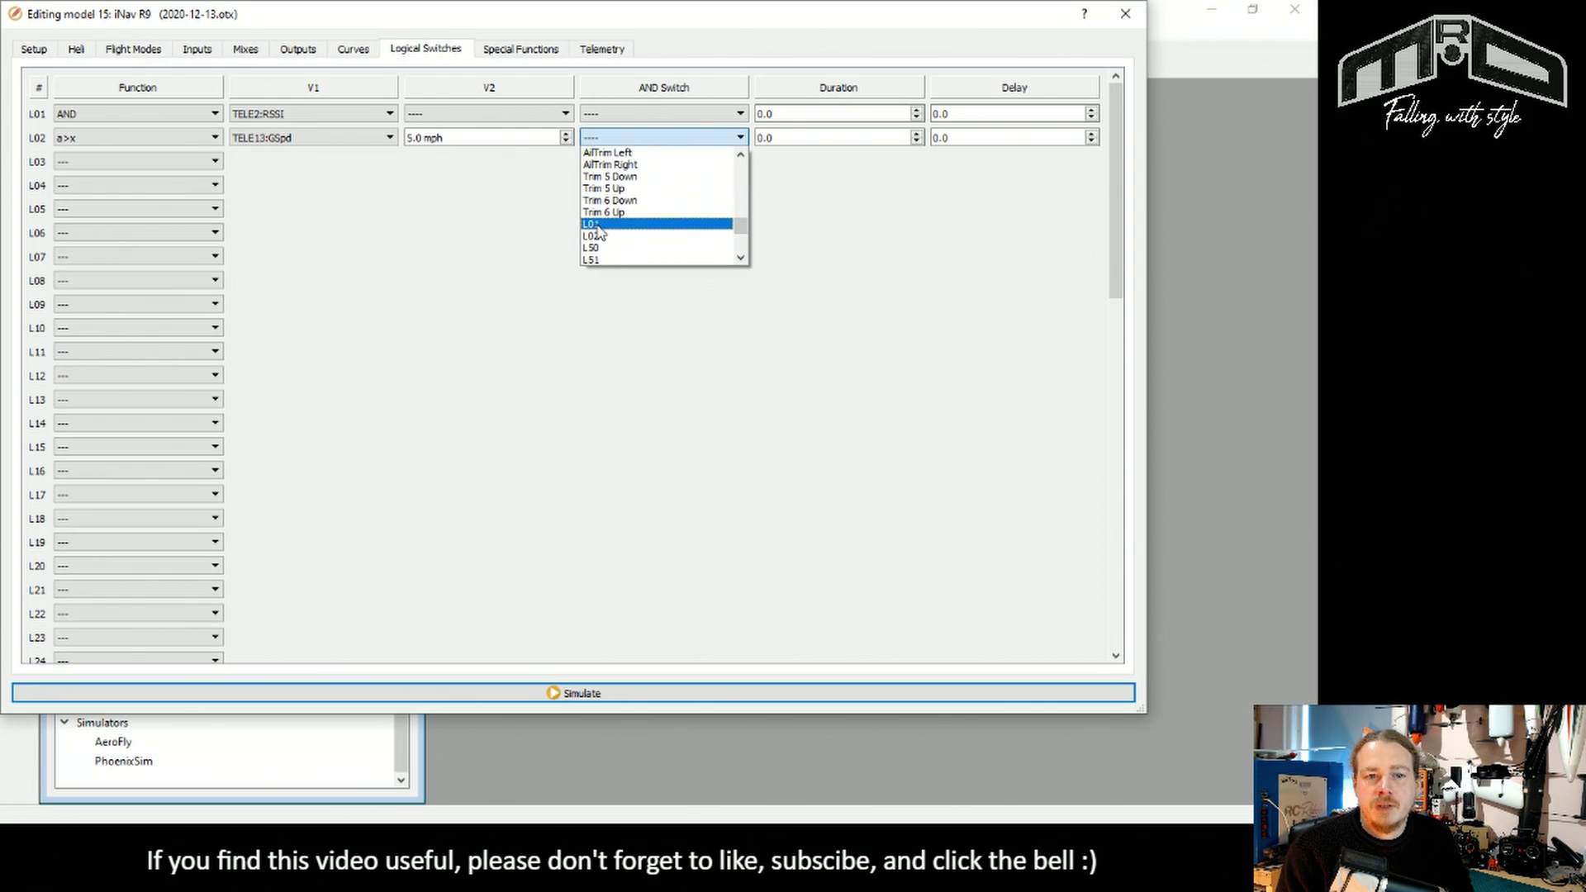
pyautogui.click(601, 229)
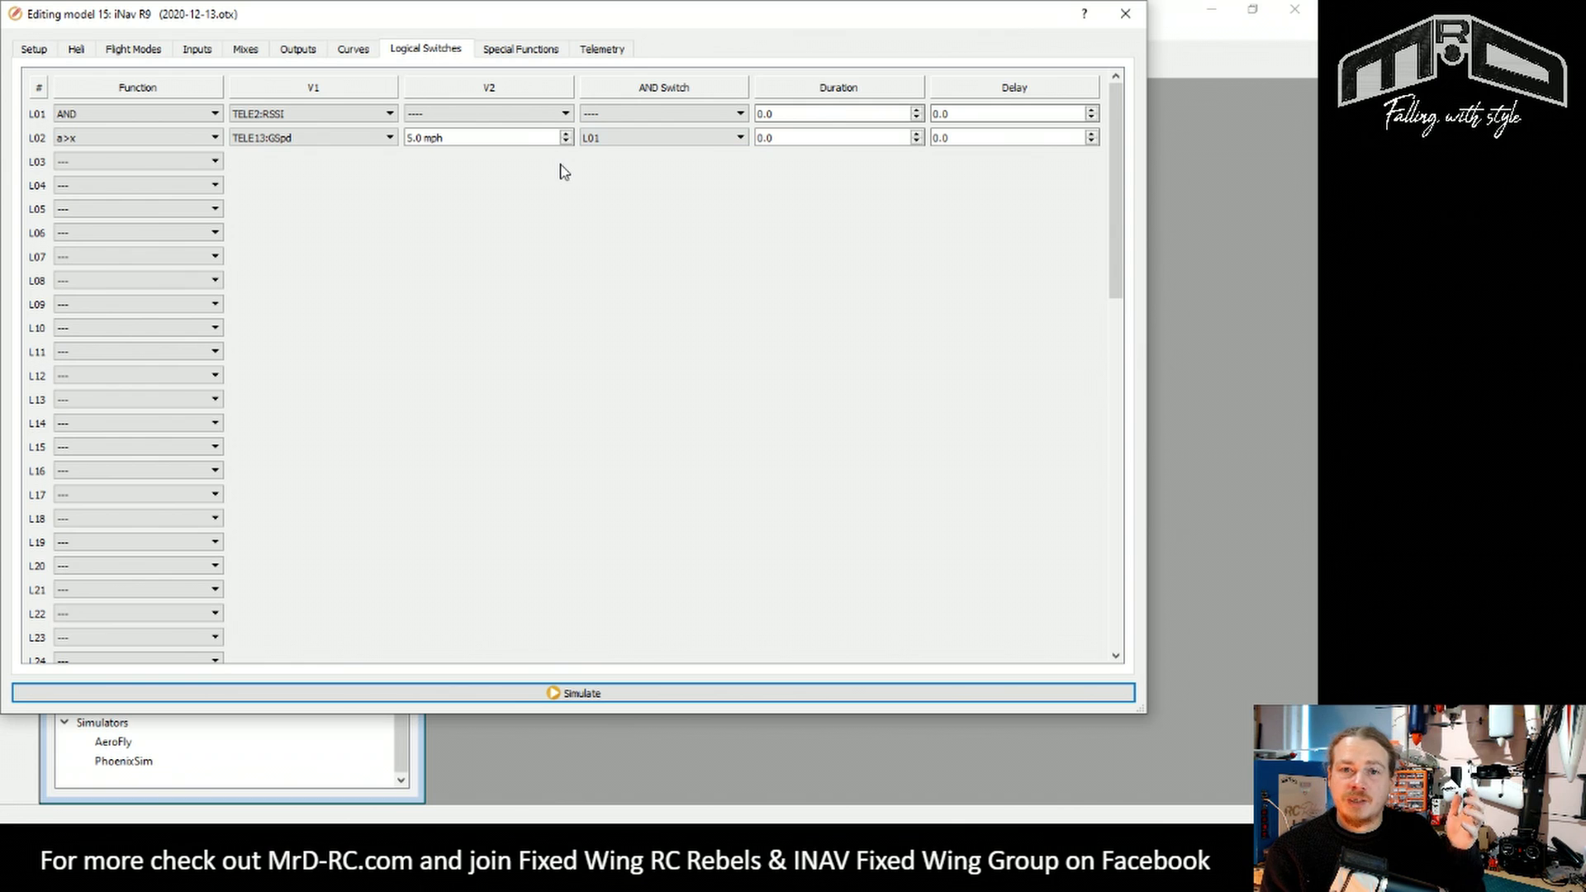
# Set logical switch L03 to the Sticky function with L02 as V1
pyautogui.click(192, 169)
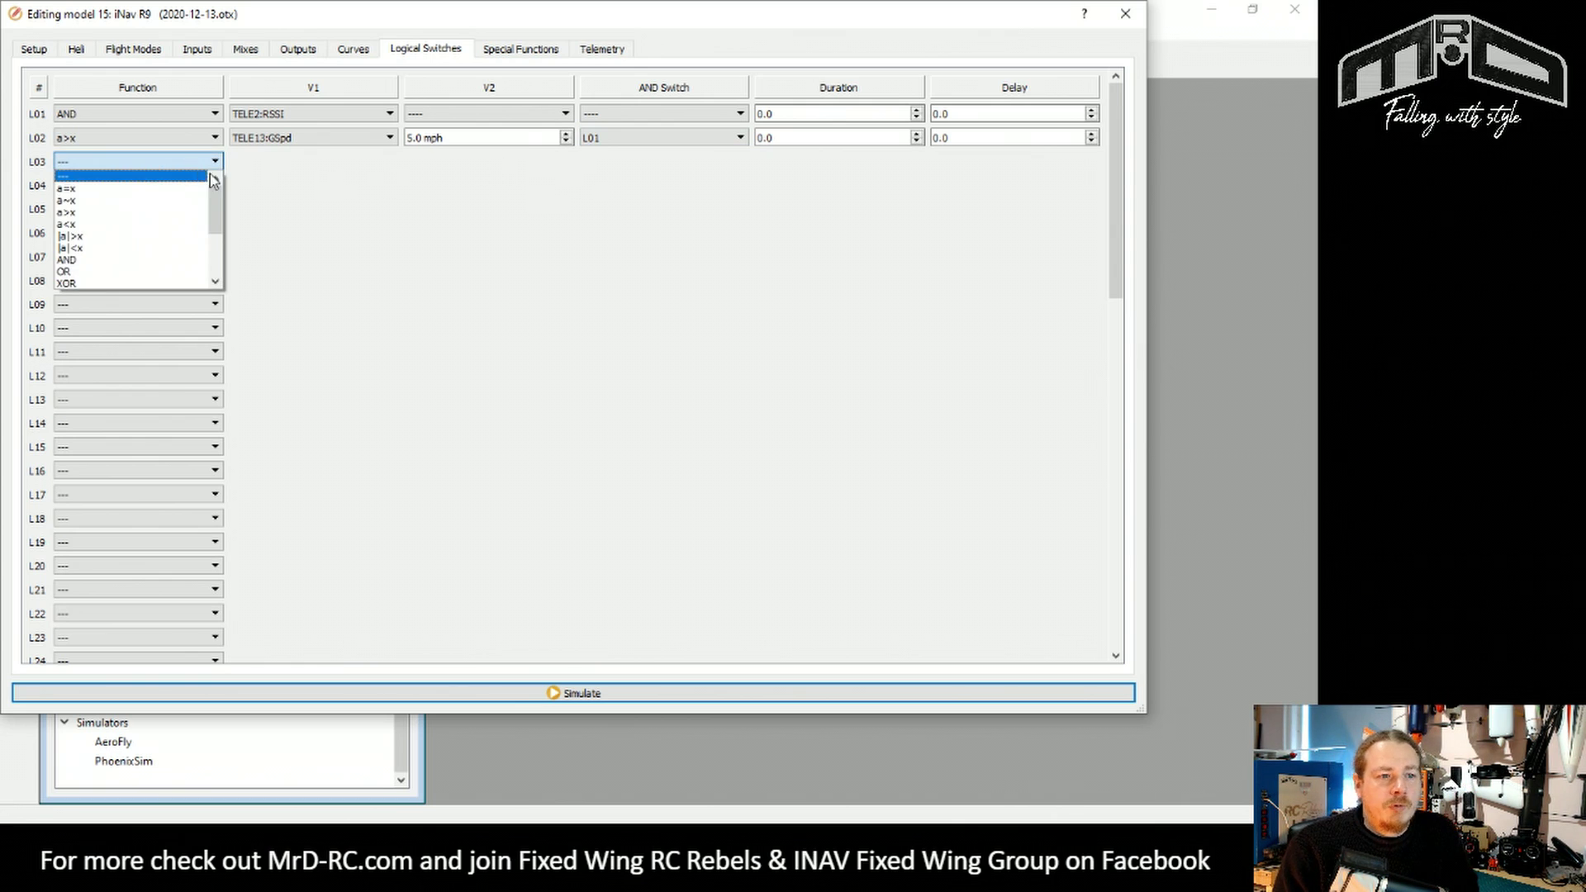
pyautogui.moveTo(216, 211); pyautogui.dragTo(220, 273)
pyautogui.click(109, 283)
pyautogui.click(273, 162)
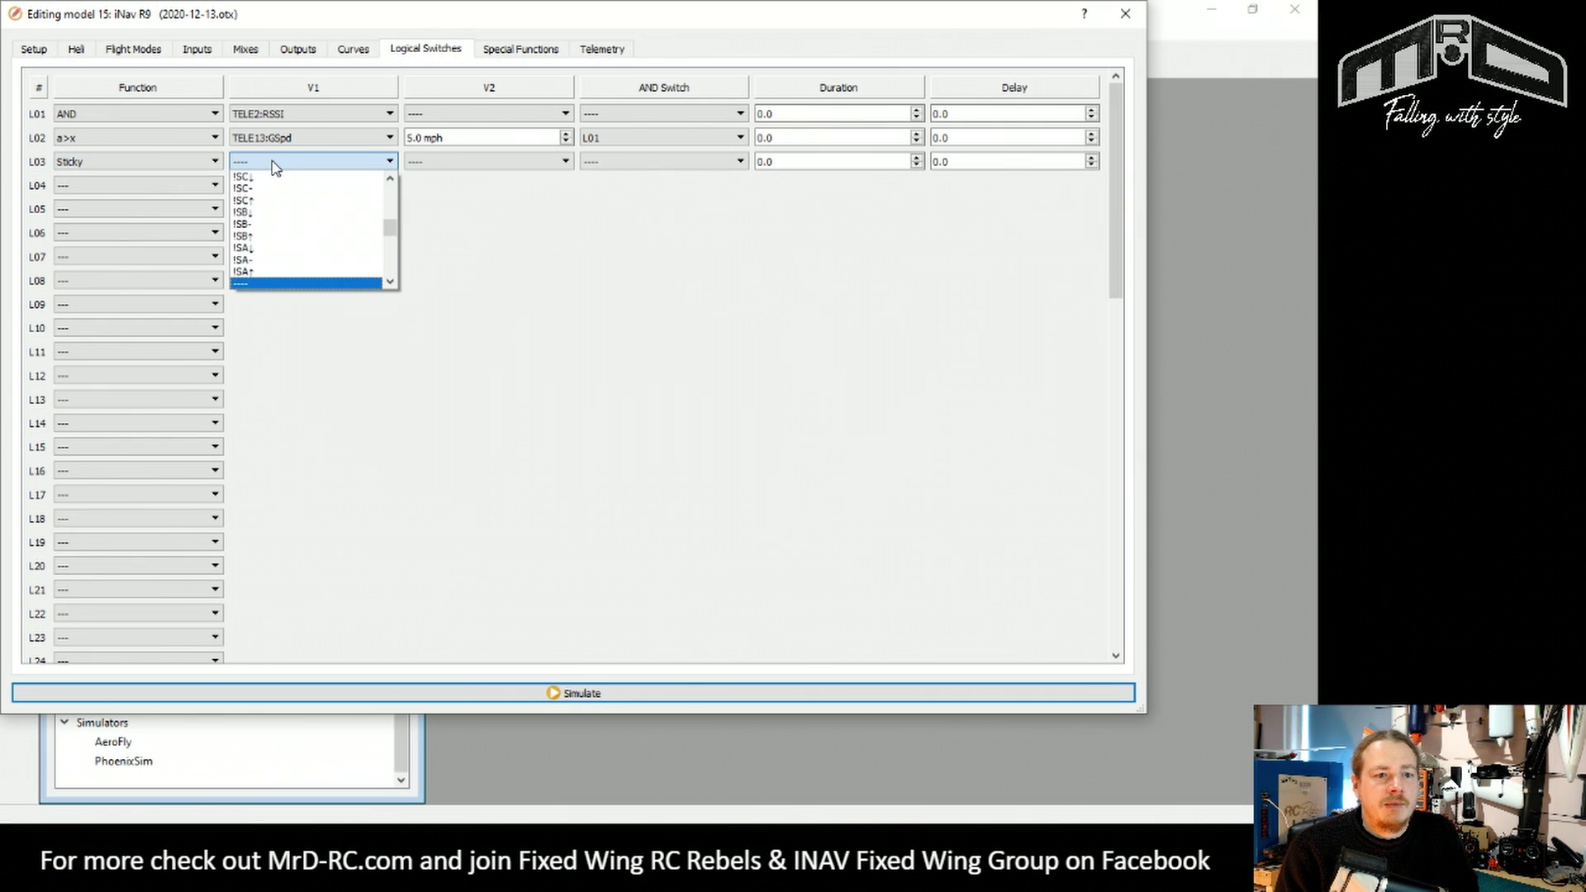
pyautogui.moveTo(390, 229); pyautogui.dragTo(396, 256)
pyautogui.click(260, 230)
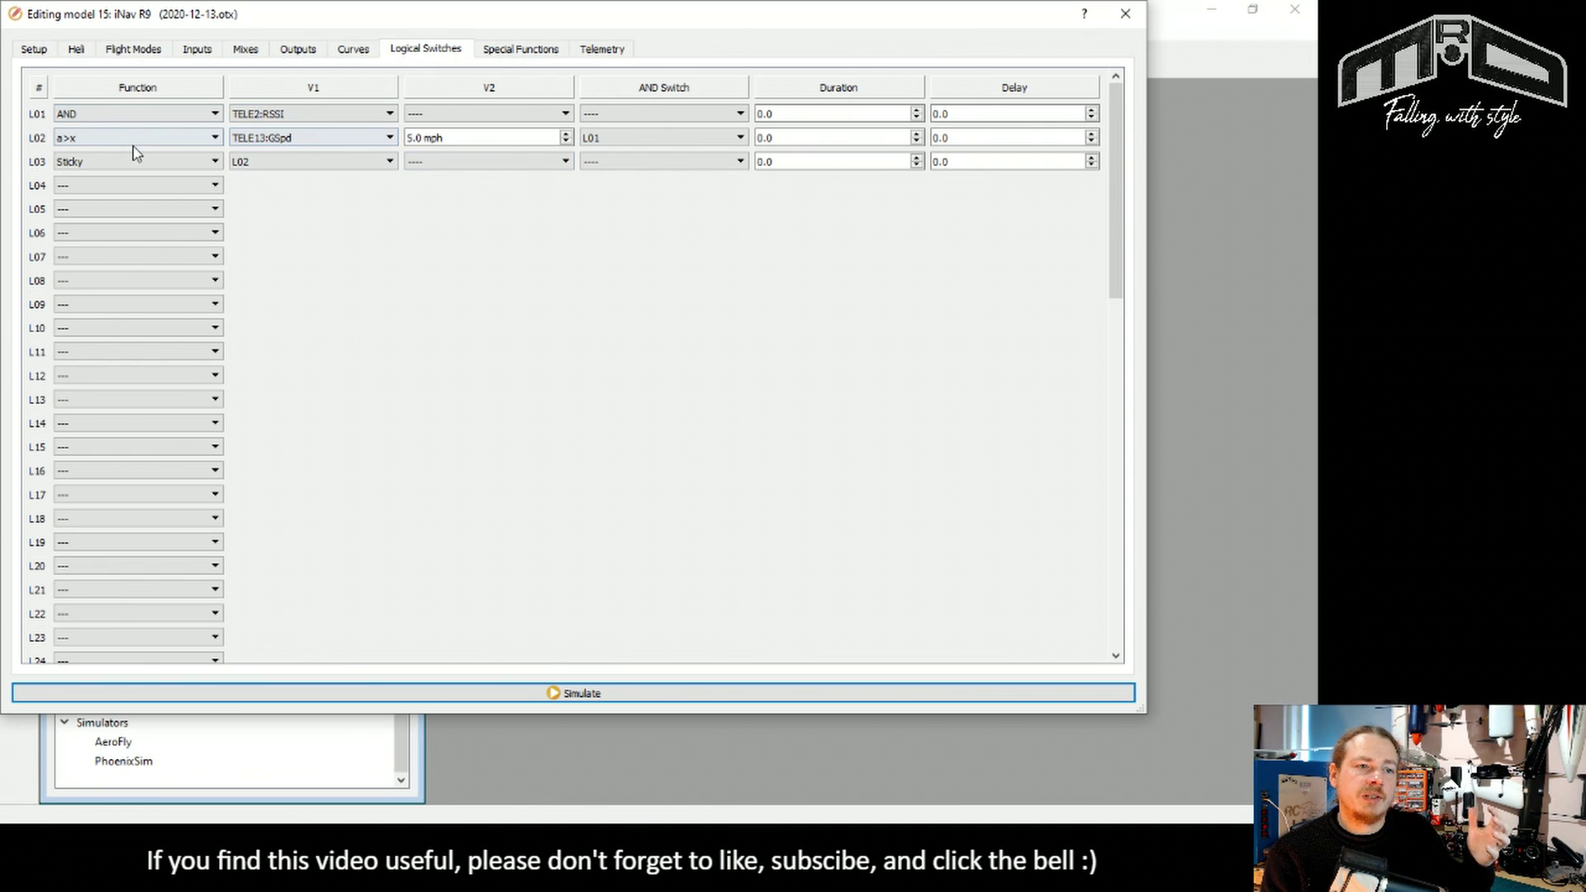
# Set V2 of the Sticky logical switch L03 to !L01
pyautogui.click(437, 166)
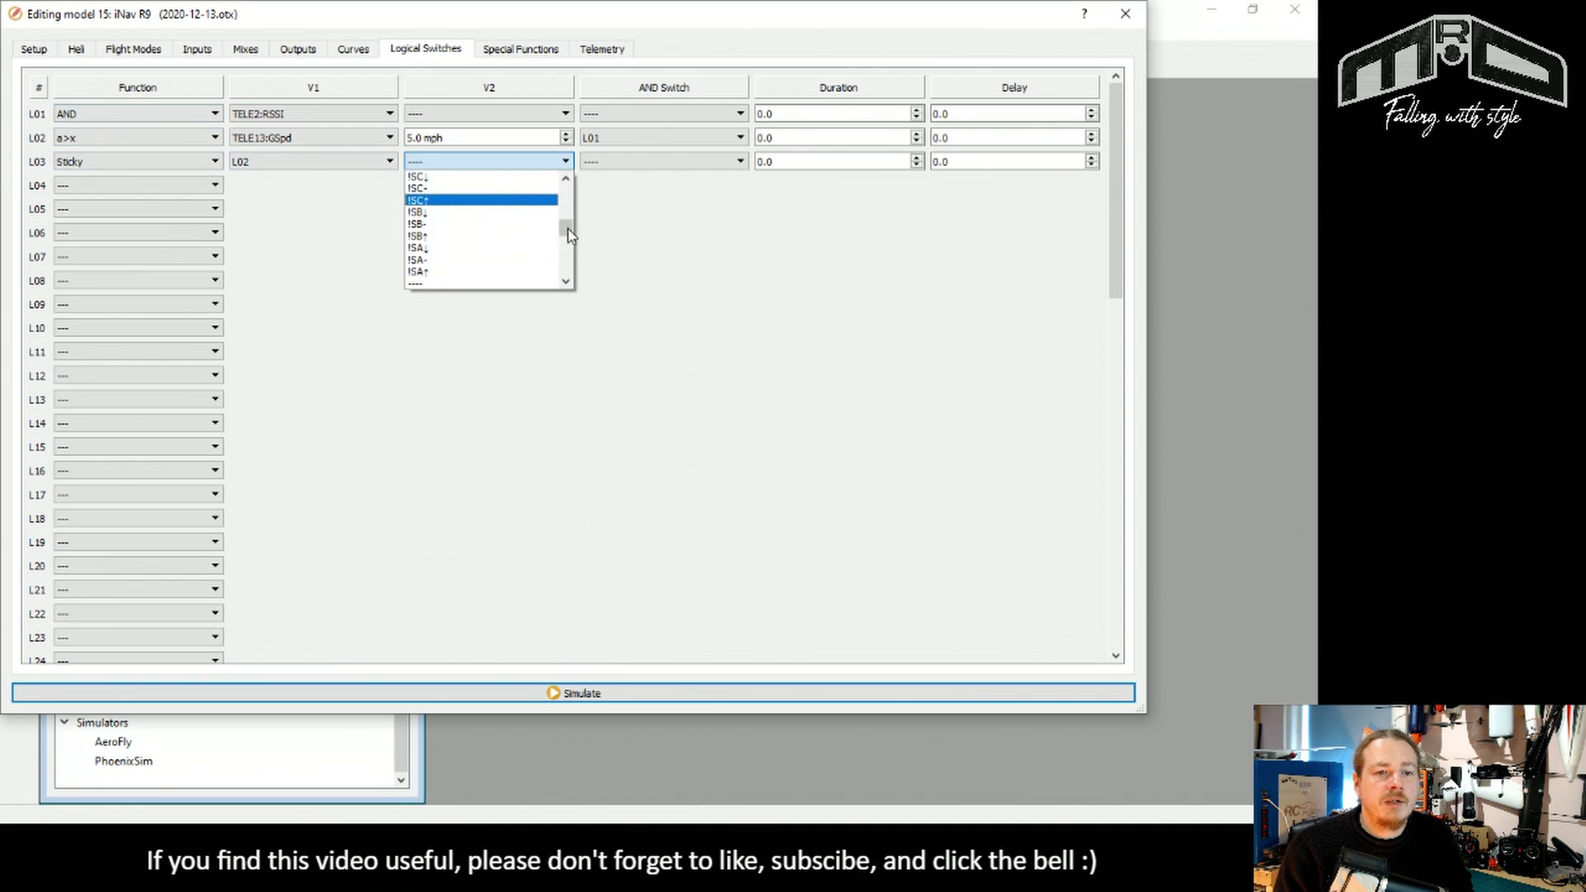
pyautogui.moveTo(565, 221)
pyautogui.mouseDown()
pyautogui.moveTo(572, 251)
pyautogui.moveTo(580, 198)
pyautogui.moveTo(584, 214)
pyautogui.mouseUp()
pyautogui.click(463, 247)
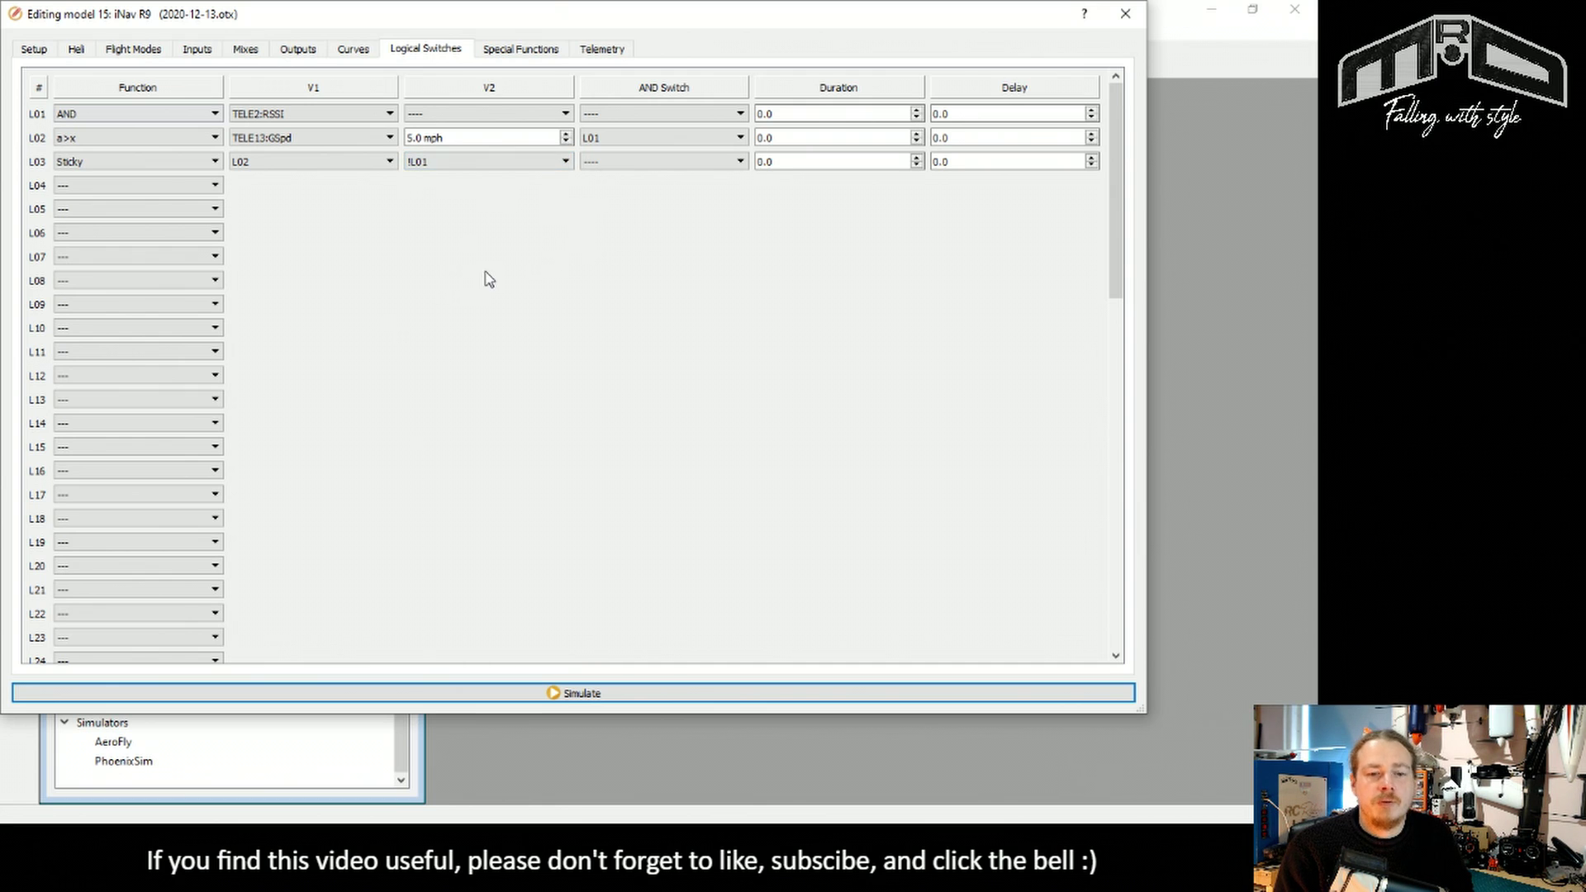
# Set the activating switch of the SD Logs special function SF1 to L03
pyautogui.click(512, 49)
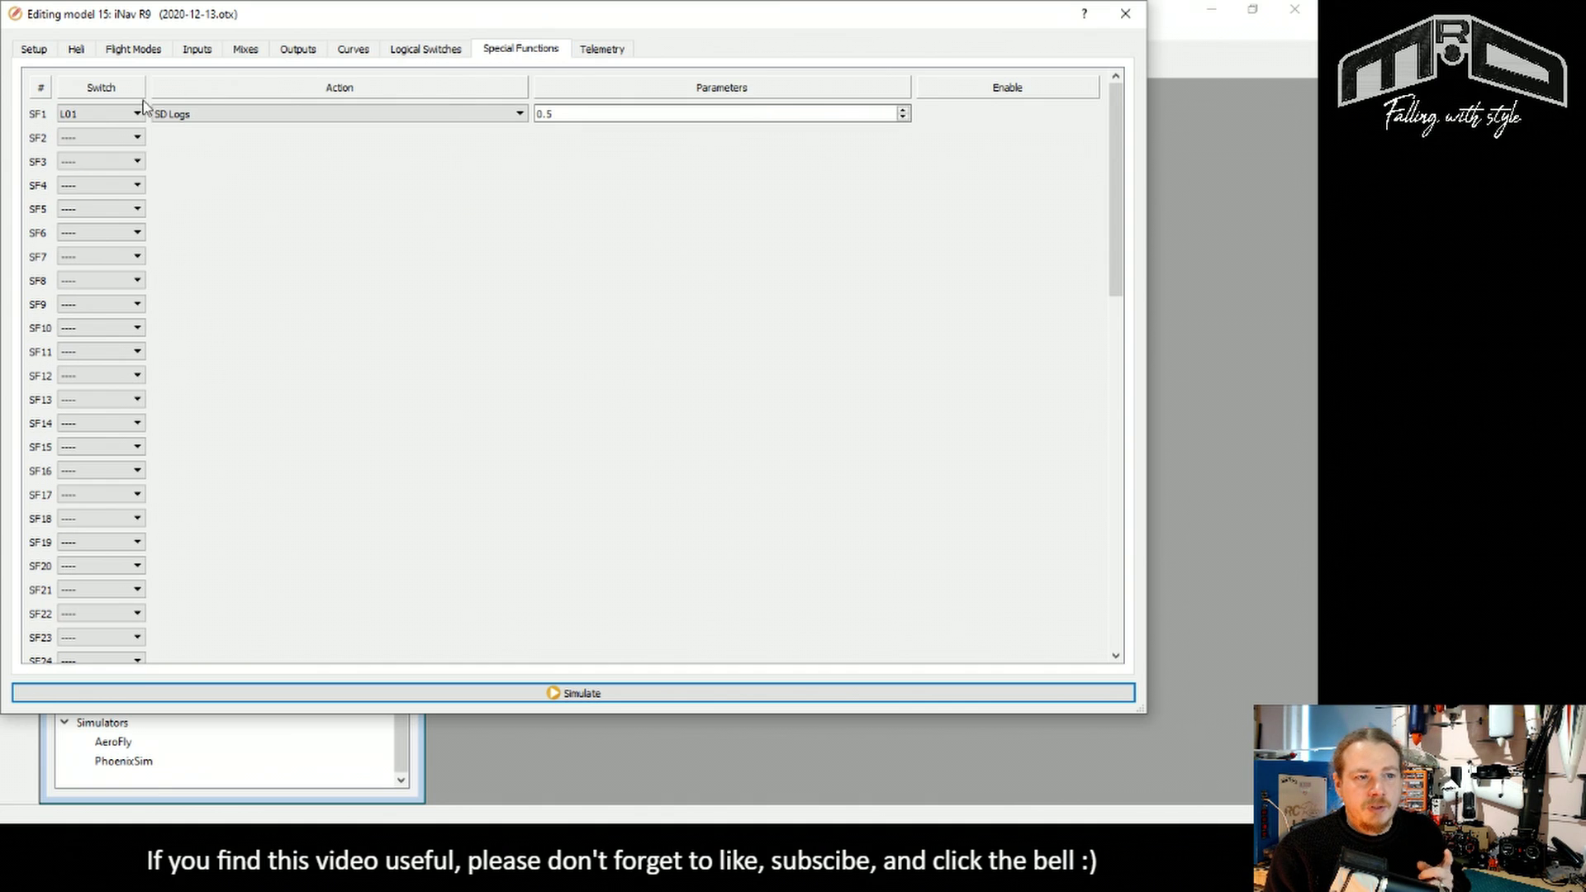
pyautogui.click(132, 115)
pyautogui.click(87, 240)
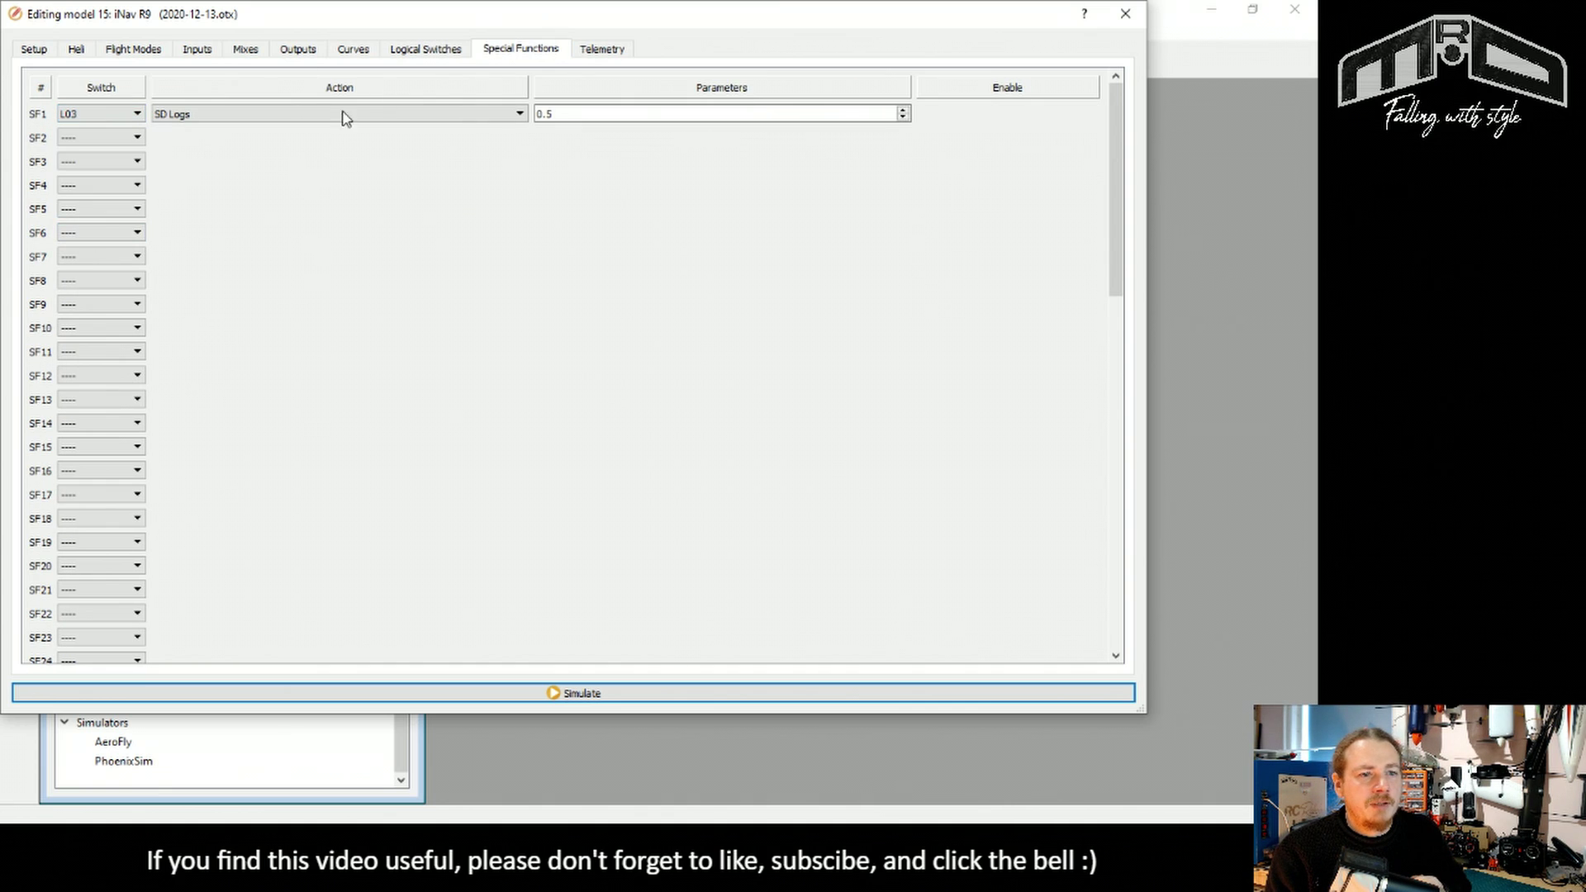
# Simulate the model and turn on the telemetry simulation to check the logical switch states
pyautogui.click(603, 693)
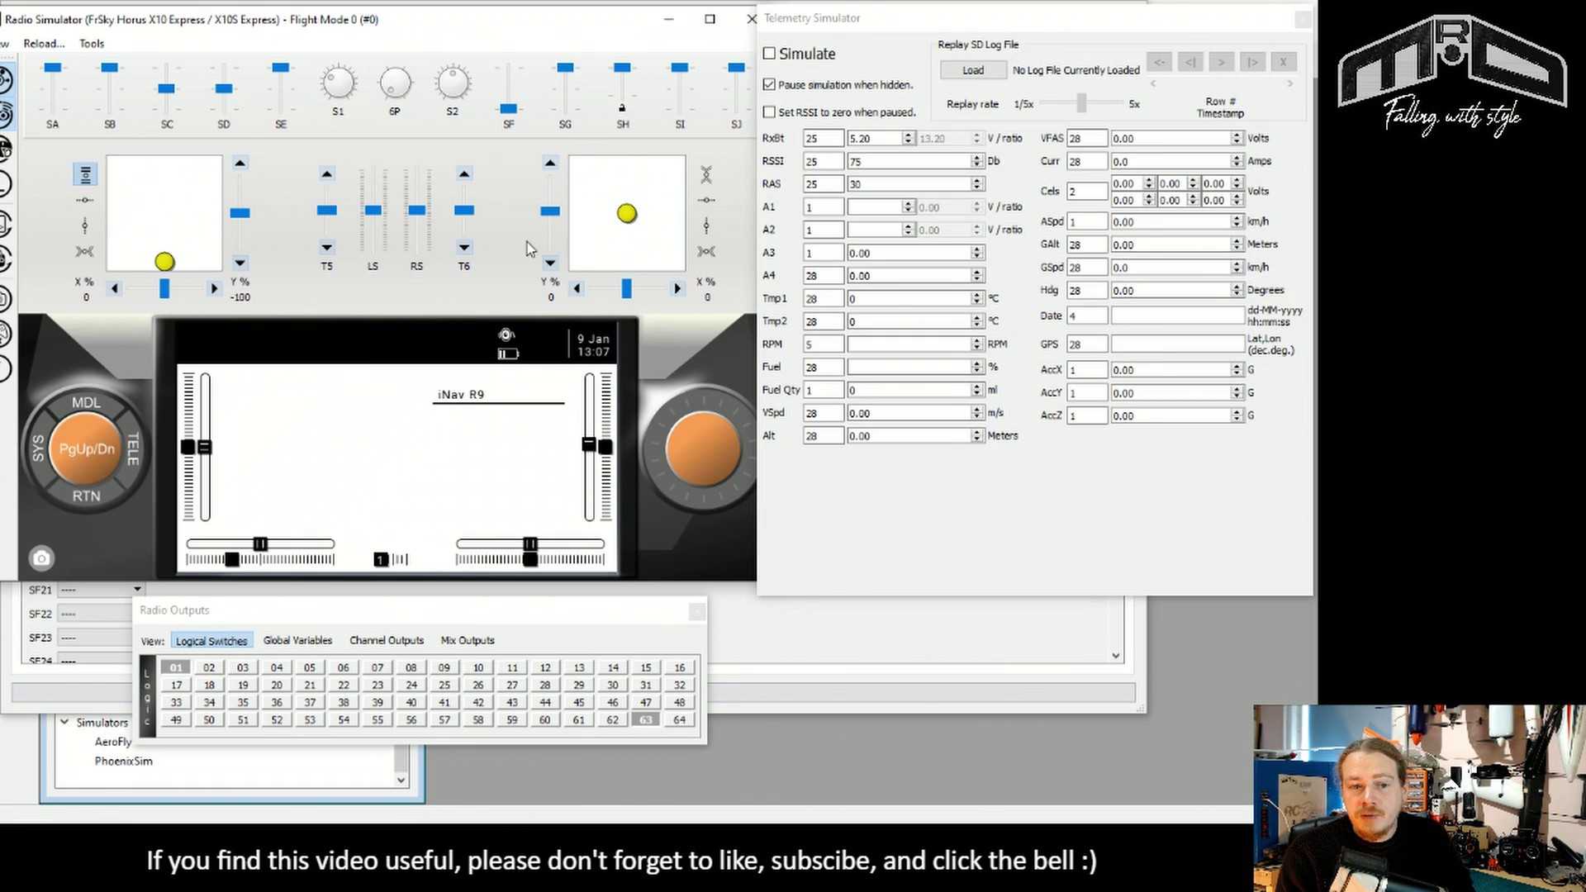
pyautogui.click(773, 62)
pyautogui.click(771, 56)
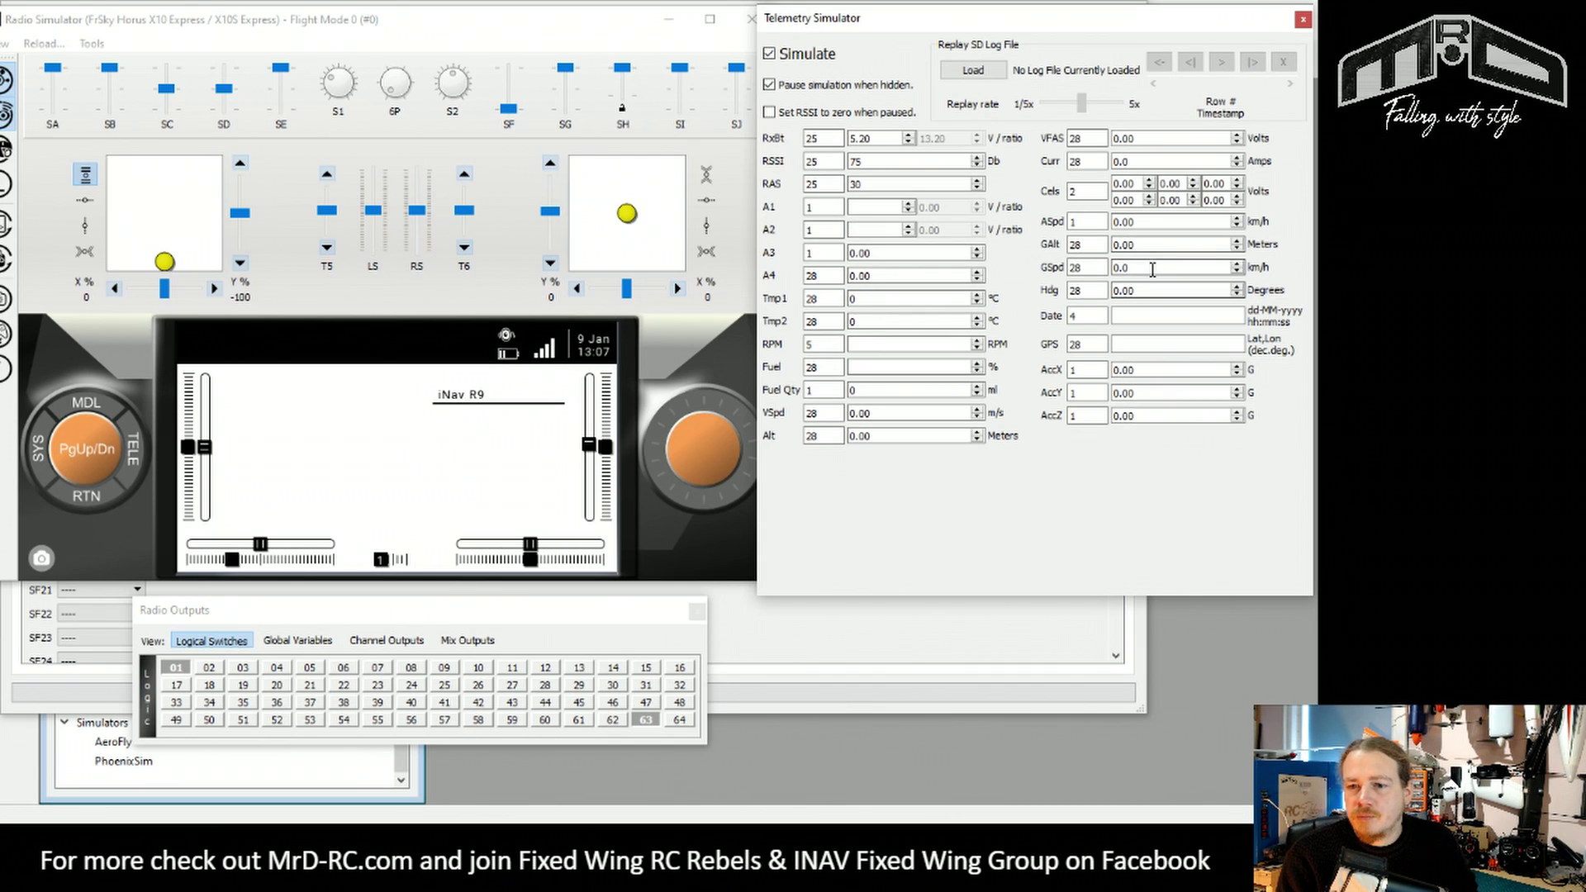
pyautogui.moveTo(1131, 268); pyautogui.dragTo(1097, 265)
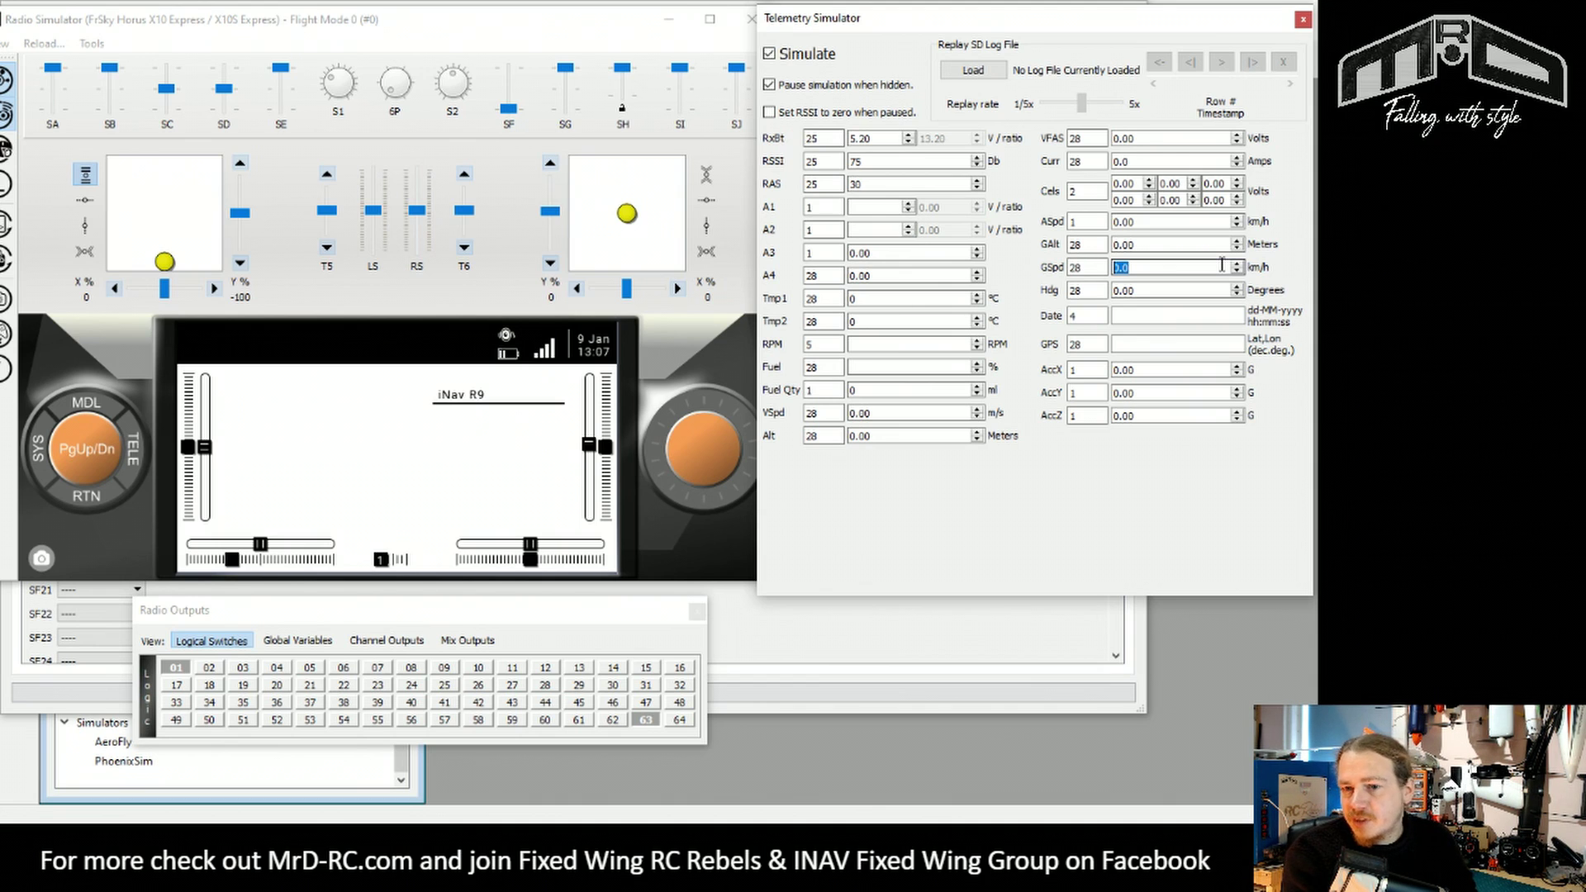
pyautogui.click(1204, 207)
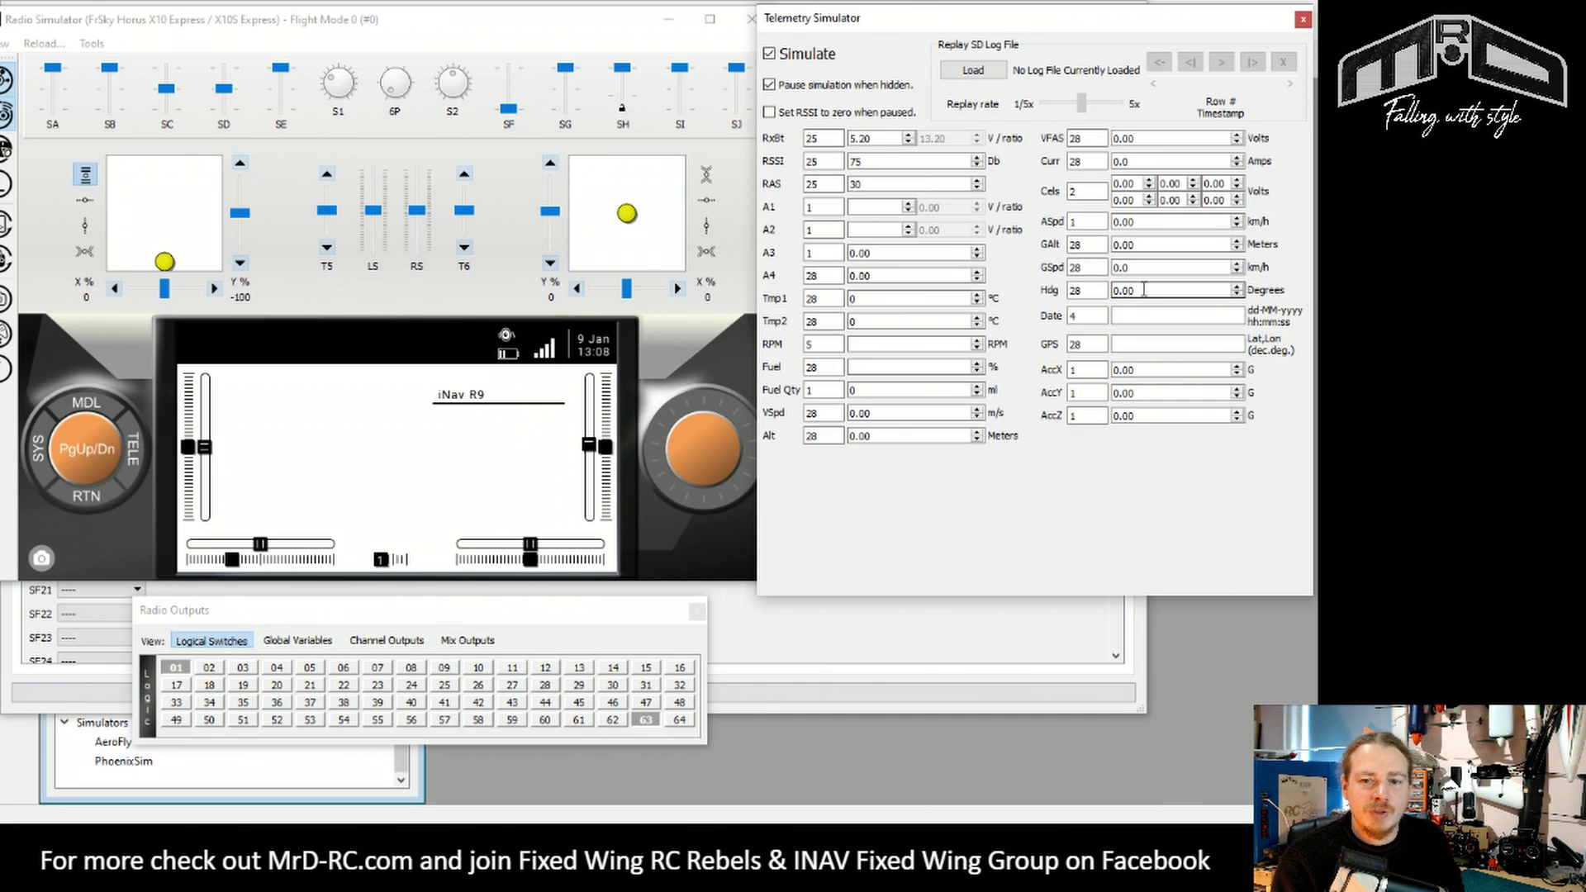
# Set the simulated GSpd to 5 and then 10 km/h to test when logical switches L02 and L03 activate
pyautogui.moveTo(1133, 267); pyautogui.dragTo(1096, 265)
pyautogui.write('5')
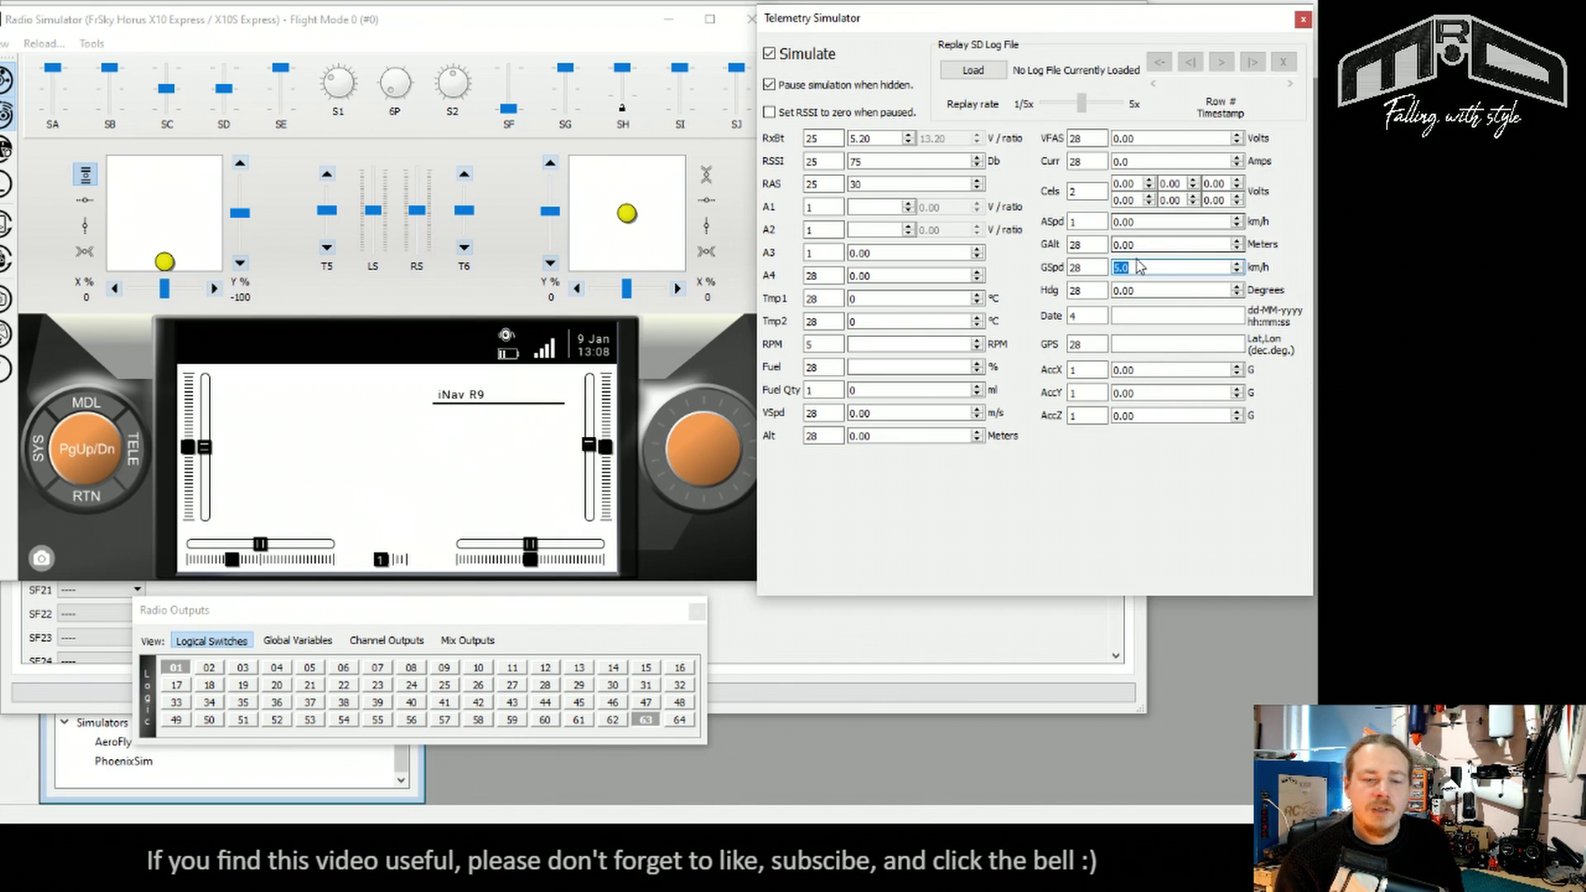
pyautogui.write('0')
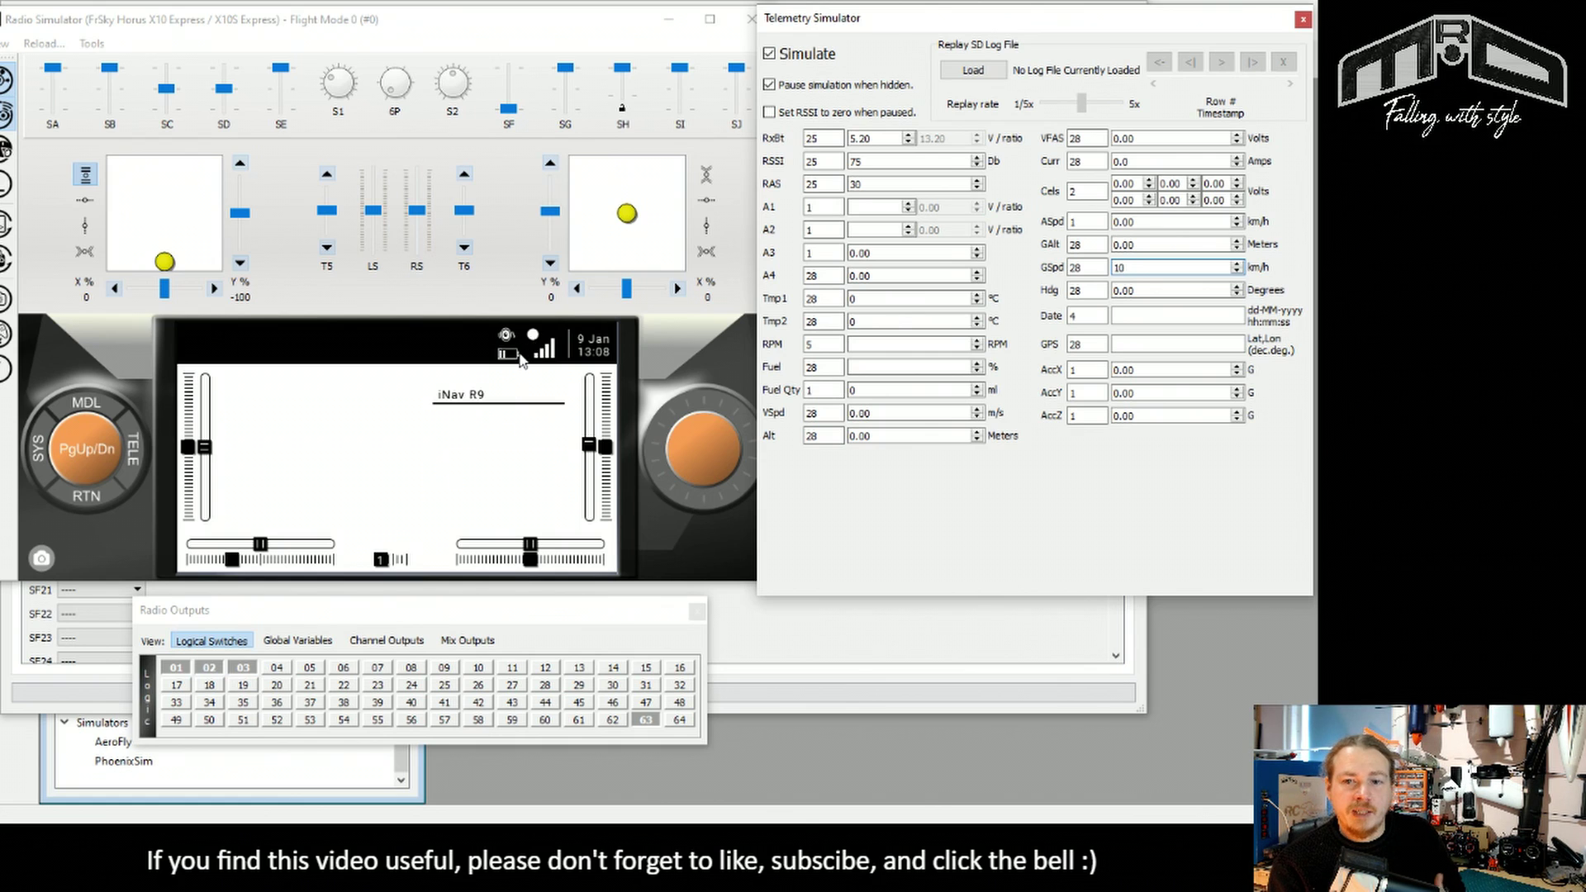
# Lower the simulated GSpd to 5 km/h and raise it to 15 km/h to test the Sticky switch
pyautogui.hotkey('ctrl', 'a')
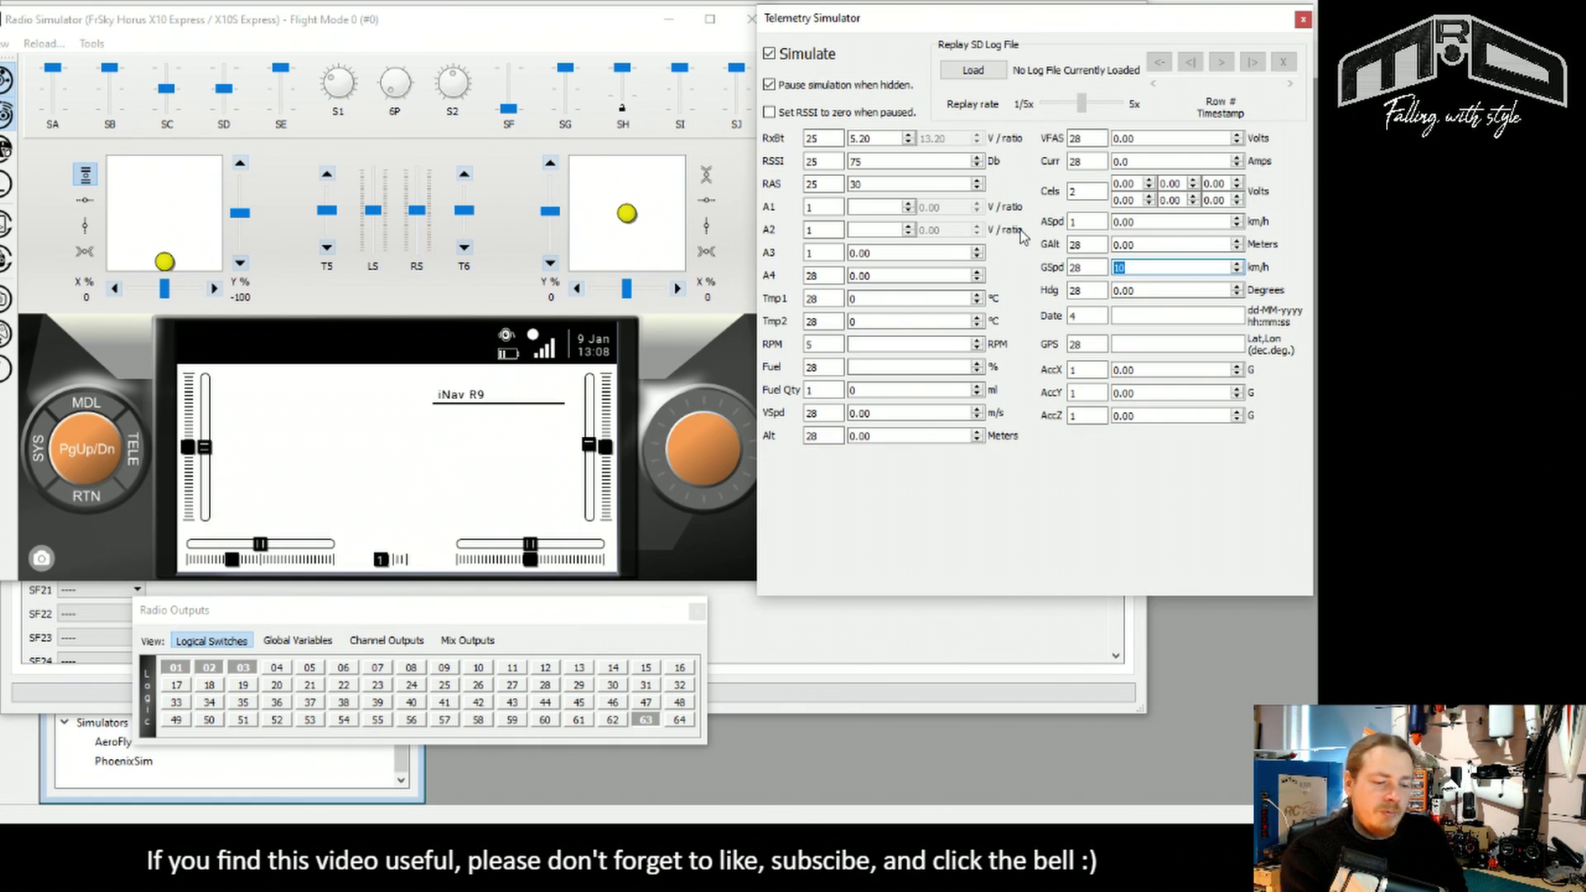
pyautogui.write('5')
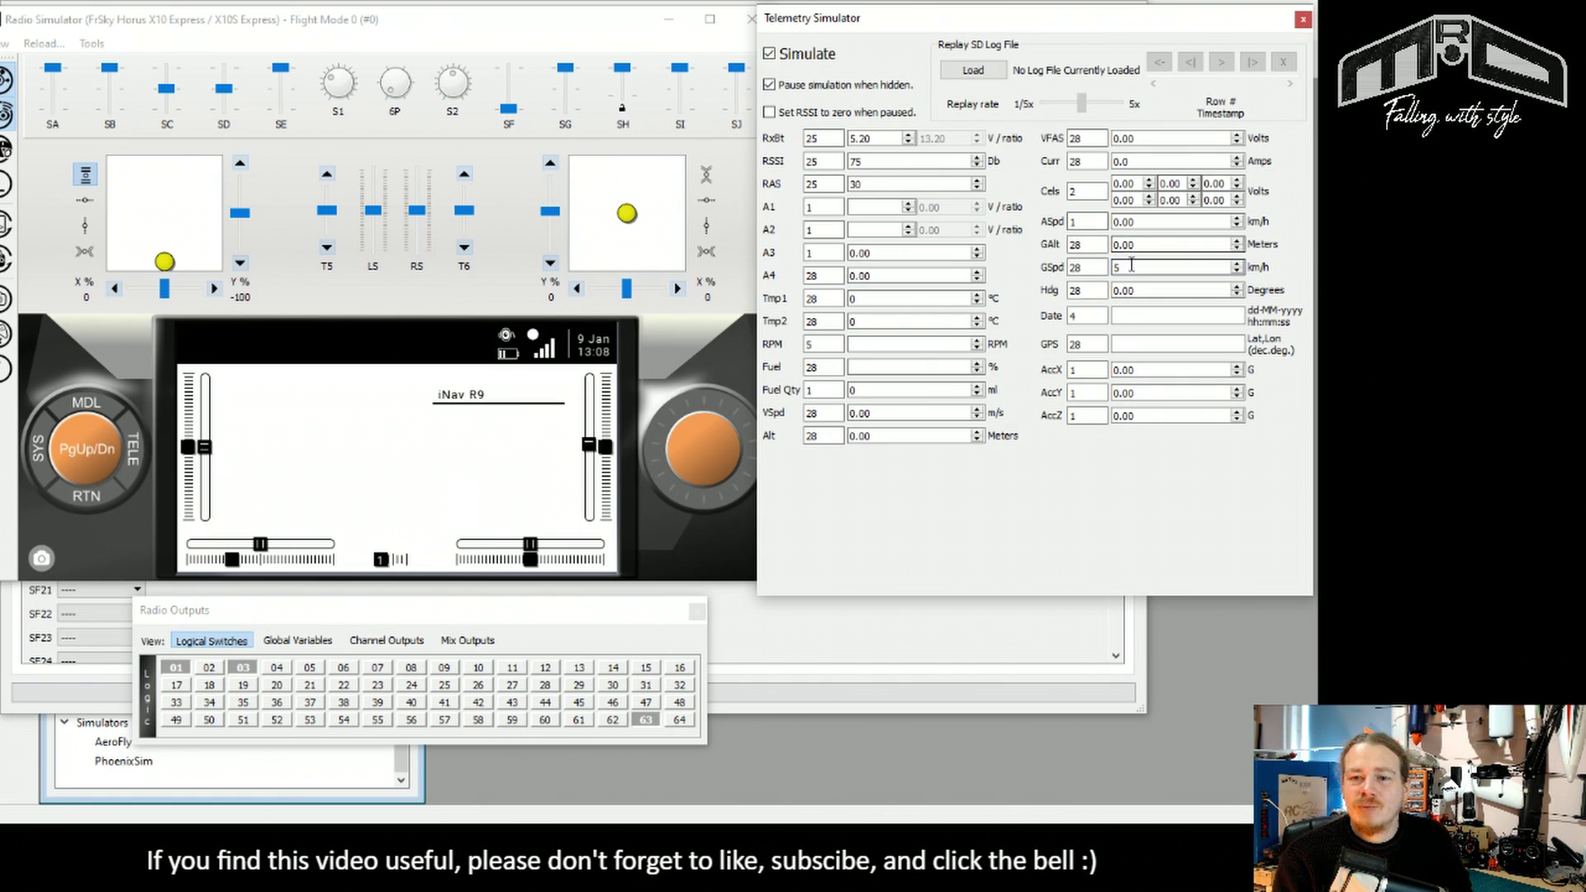
pyautogui.moveTo(1156, 267); pyautogui.dragTo(1038, 266)
pyautogui.write('15')
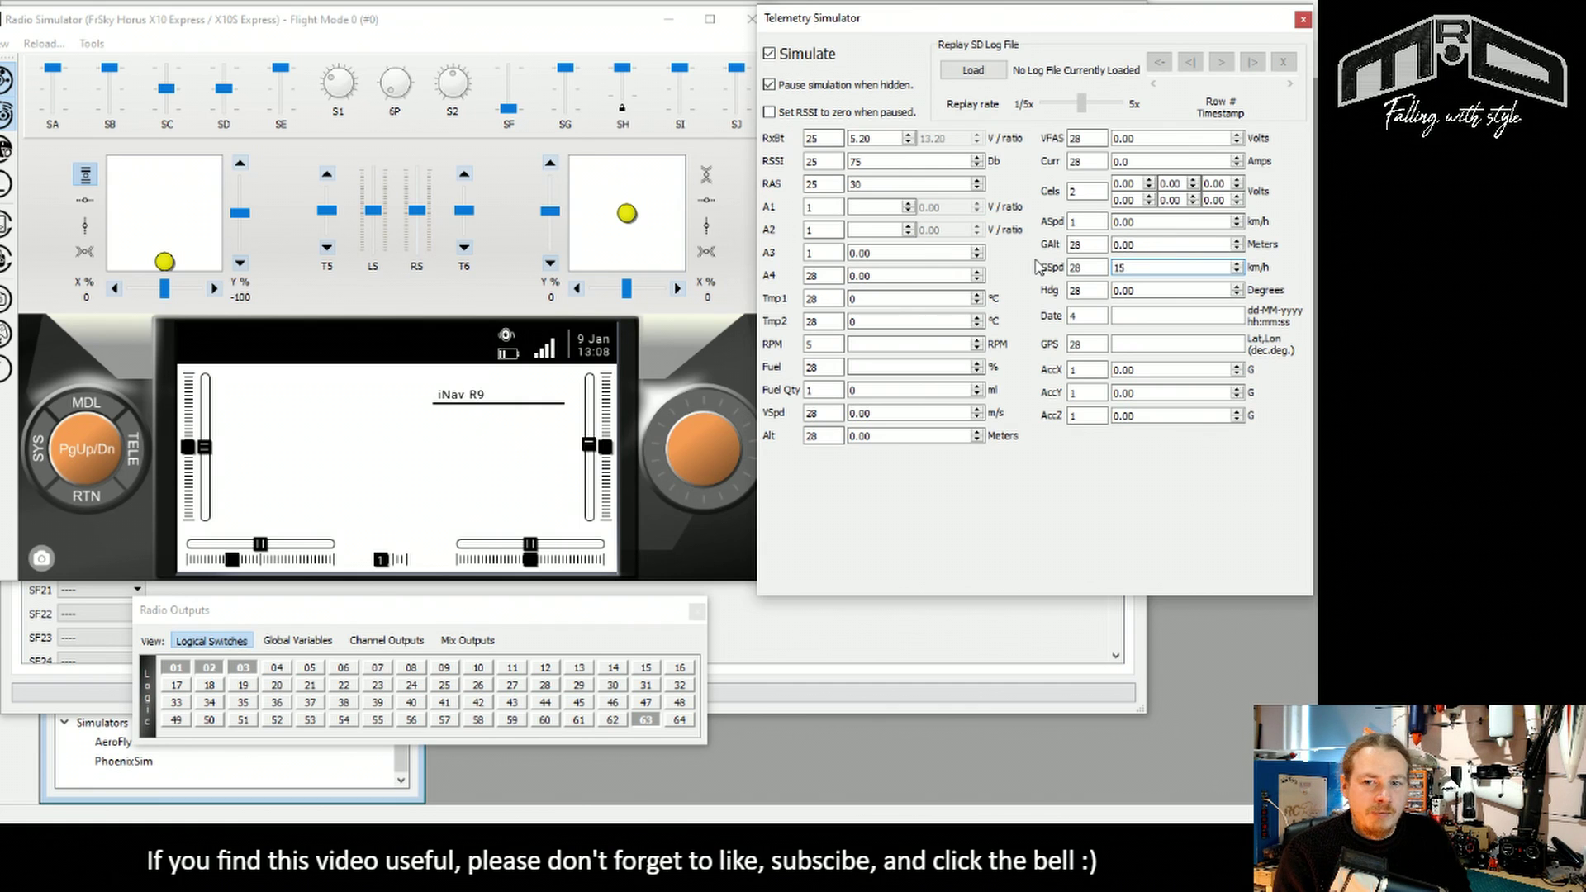
# Turn off the telemetry simulation and reset the simulated GSpd to 0.0 km/h
pyautogui.click(770, 54)
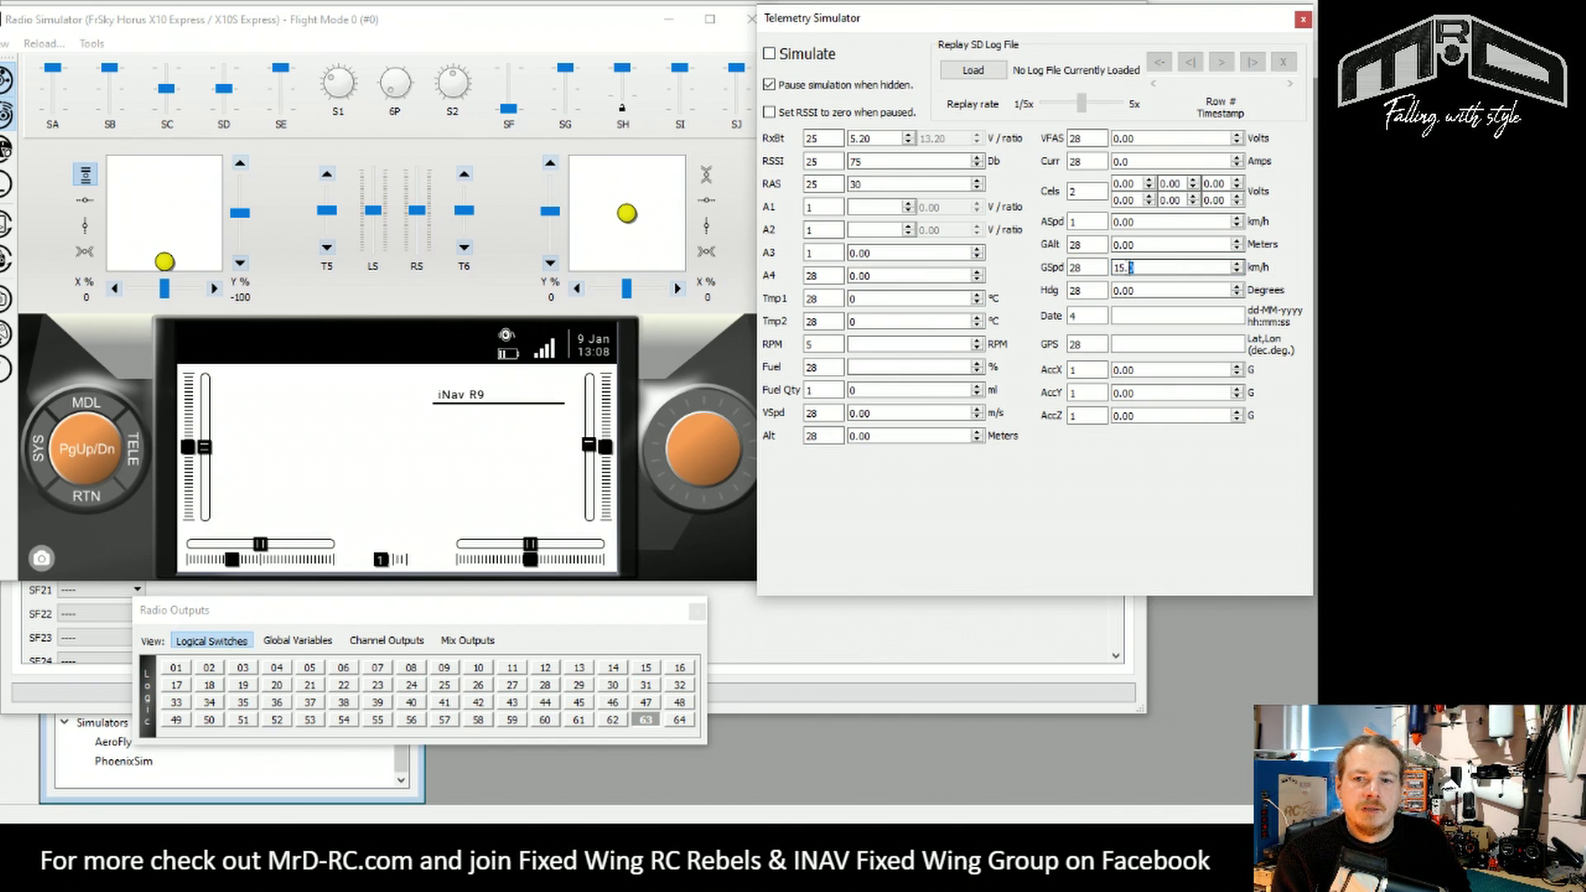
pyautogui.doubleClick(1128, 266)
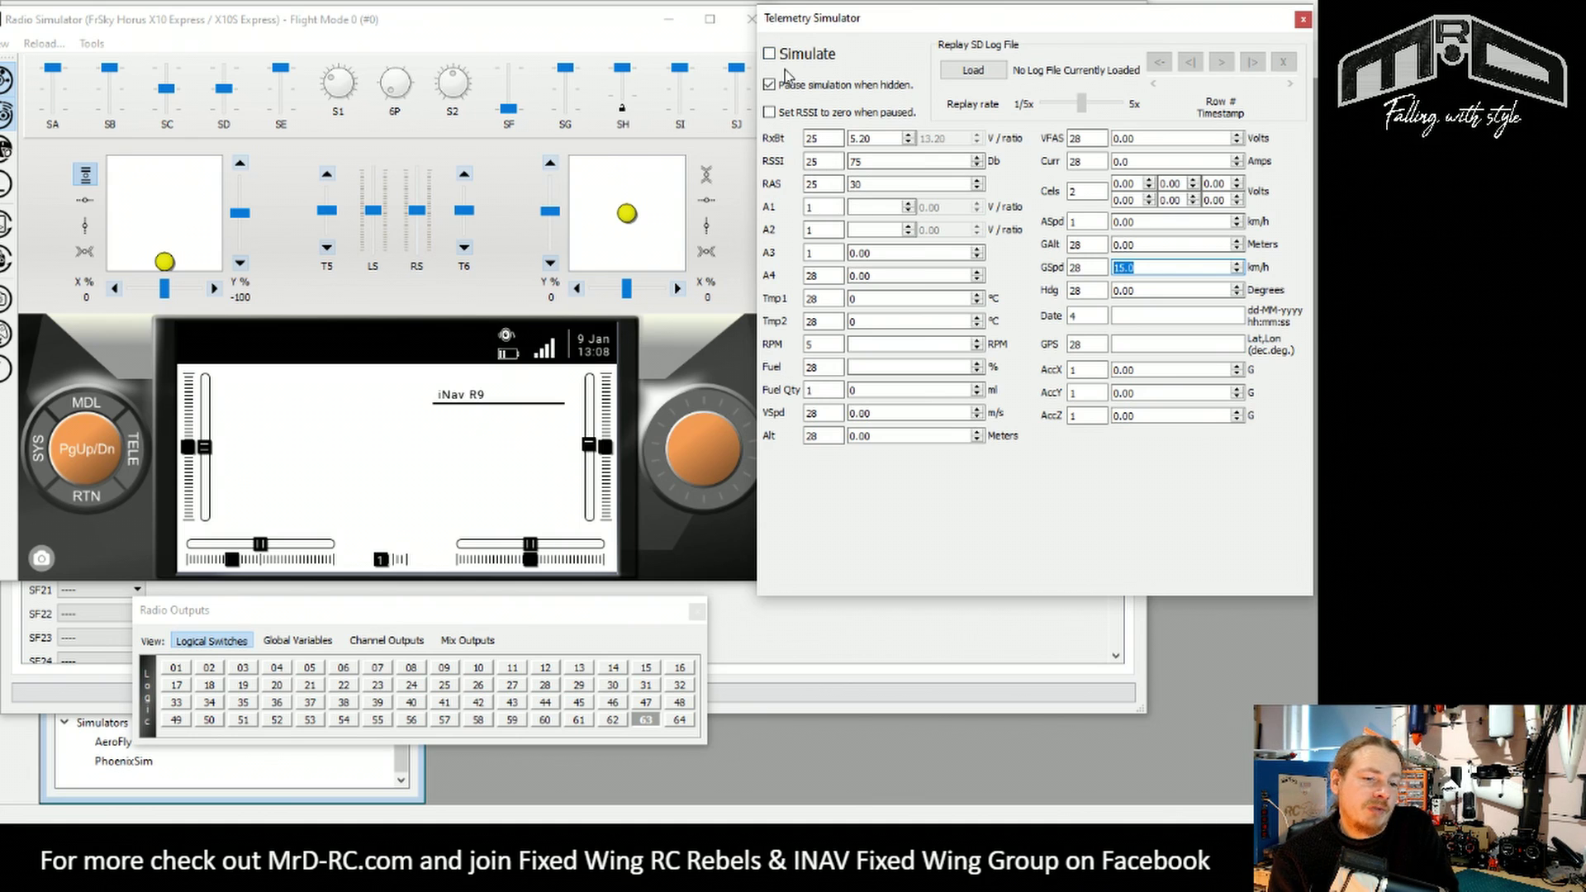
pyautogui.press('BackSpace')
pyautogui.write('0.0')
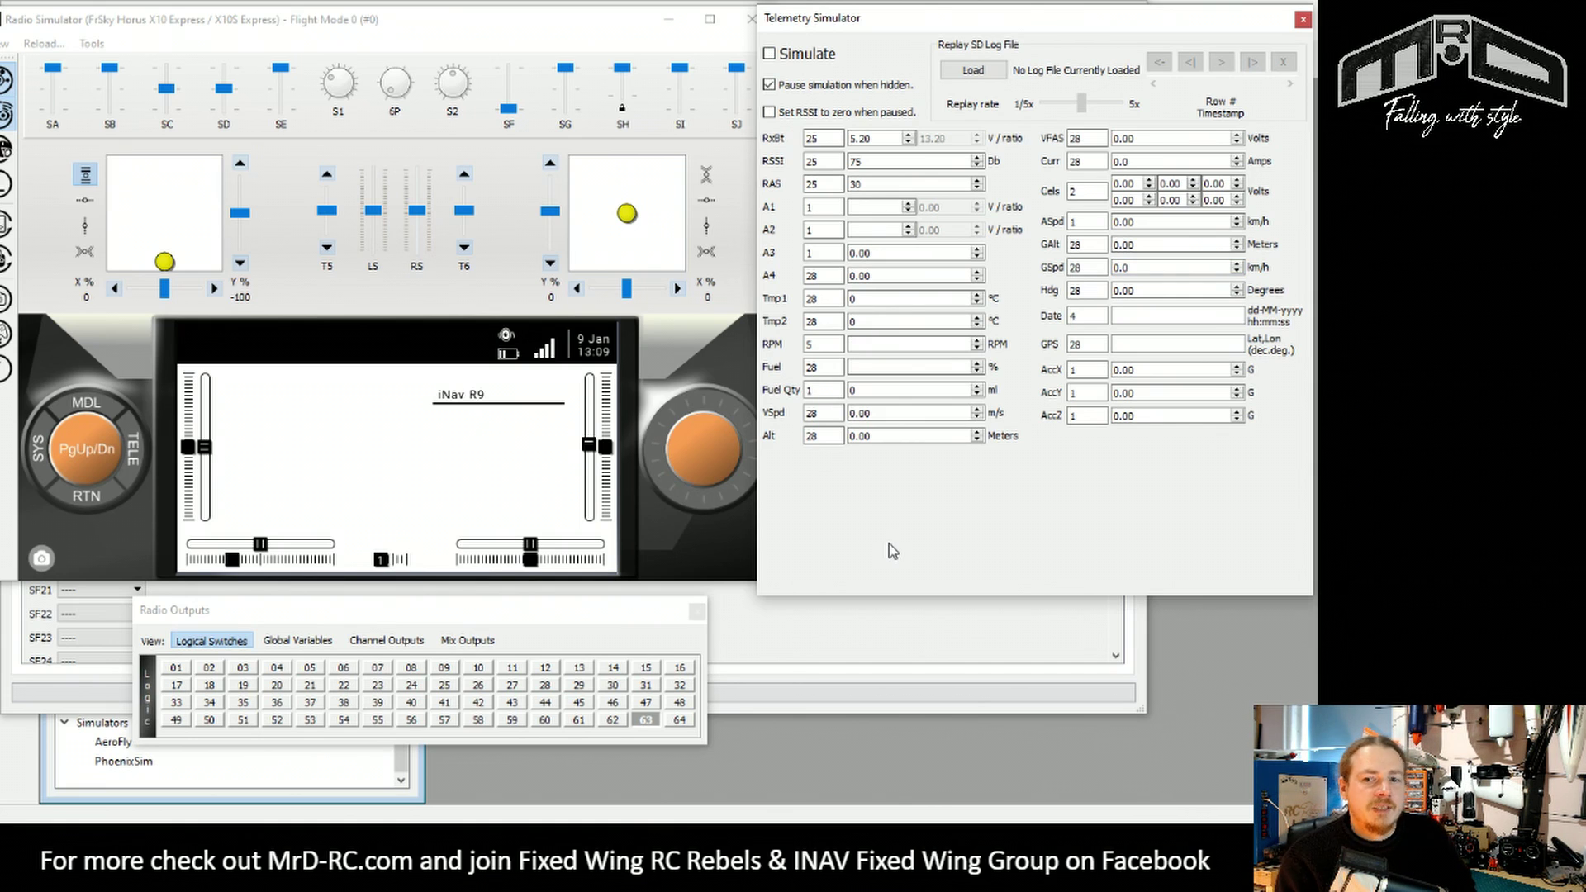
# Toggle the telemetry simulation and change the simulated GSpd to 5.0 km/h to test how the logical switches reset
pyautogui.click(769, 55)
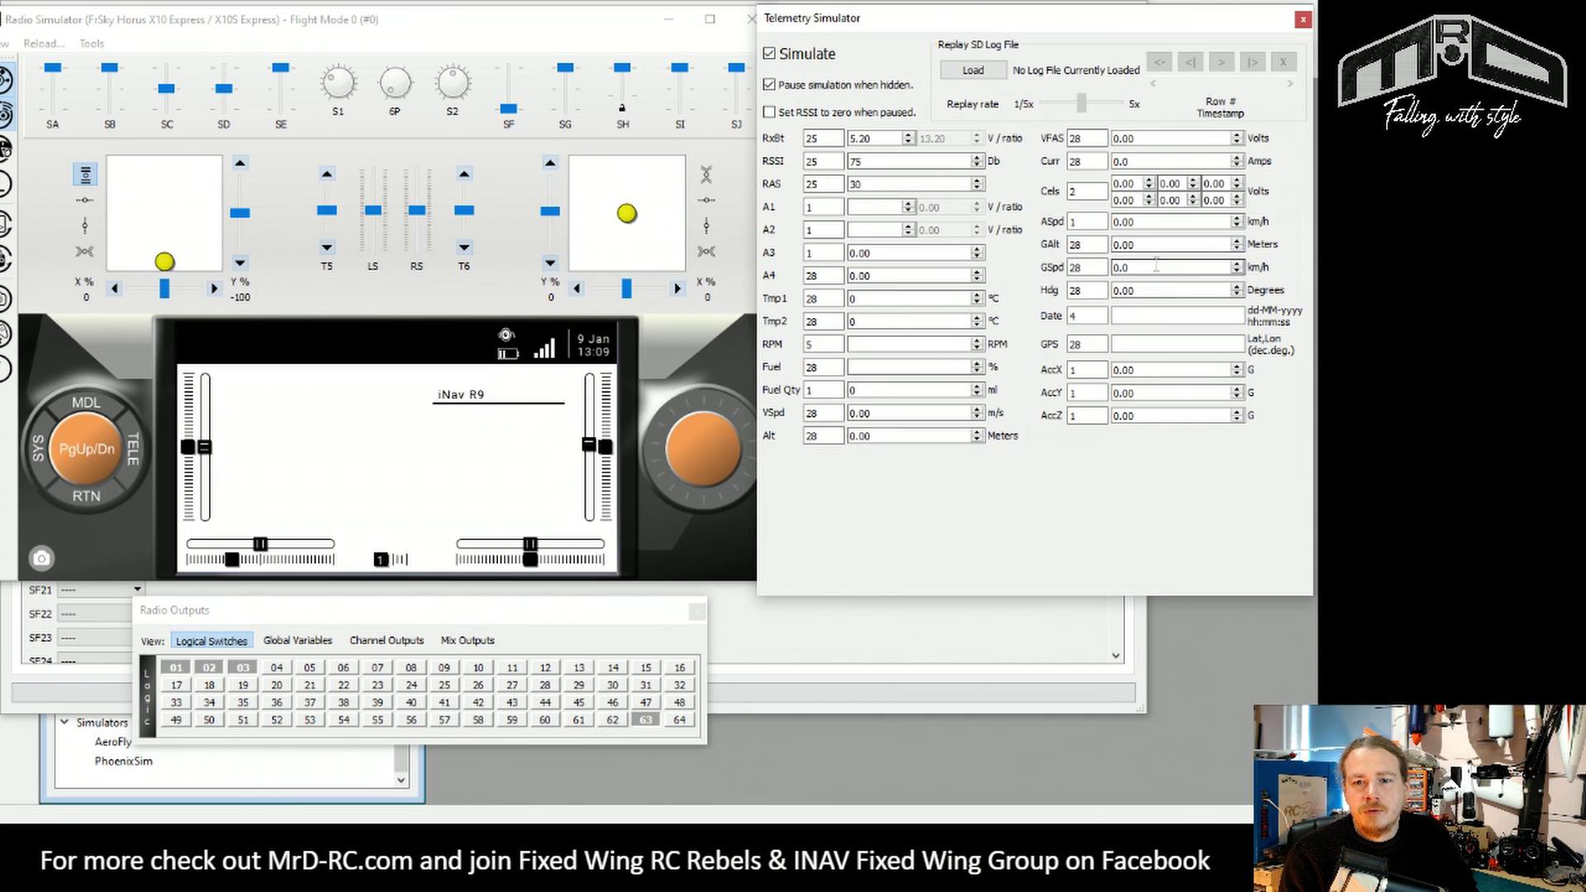
pyautogui.click(770, 53)
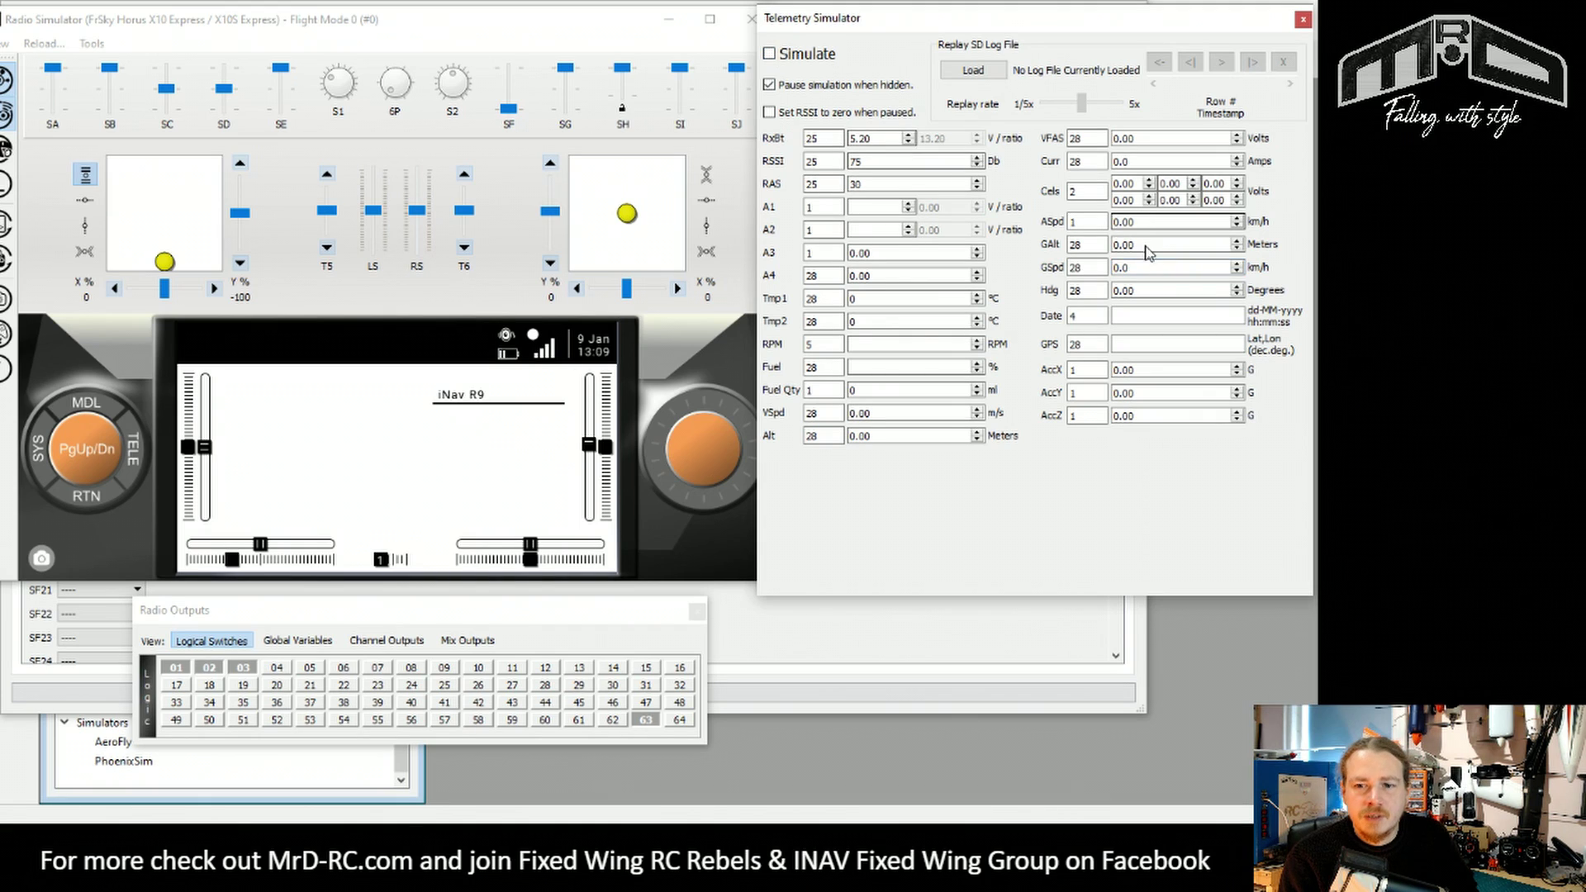
pyautogui.moveTo(1150, 267); pyautogui.dragTo(1081, 266)
pyautogui.write('1')
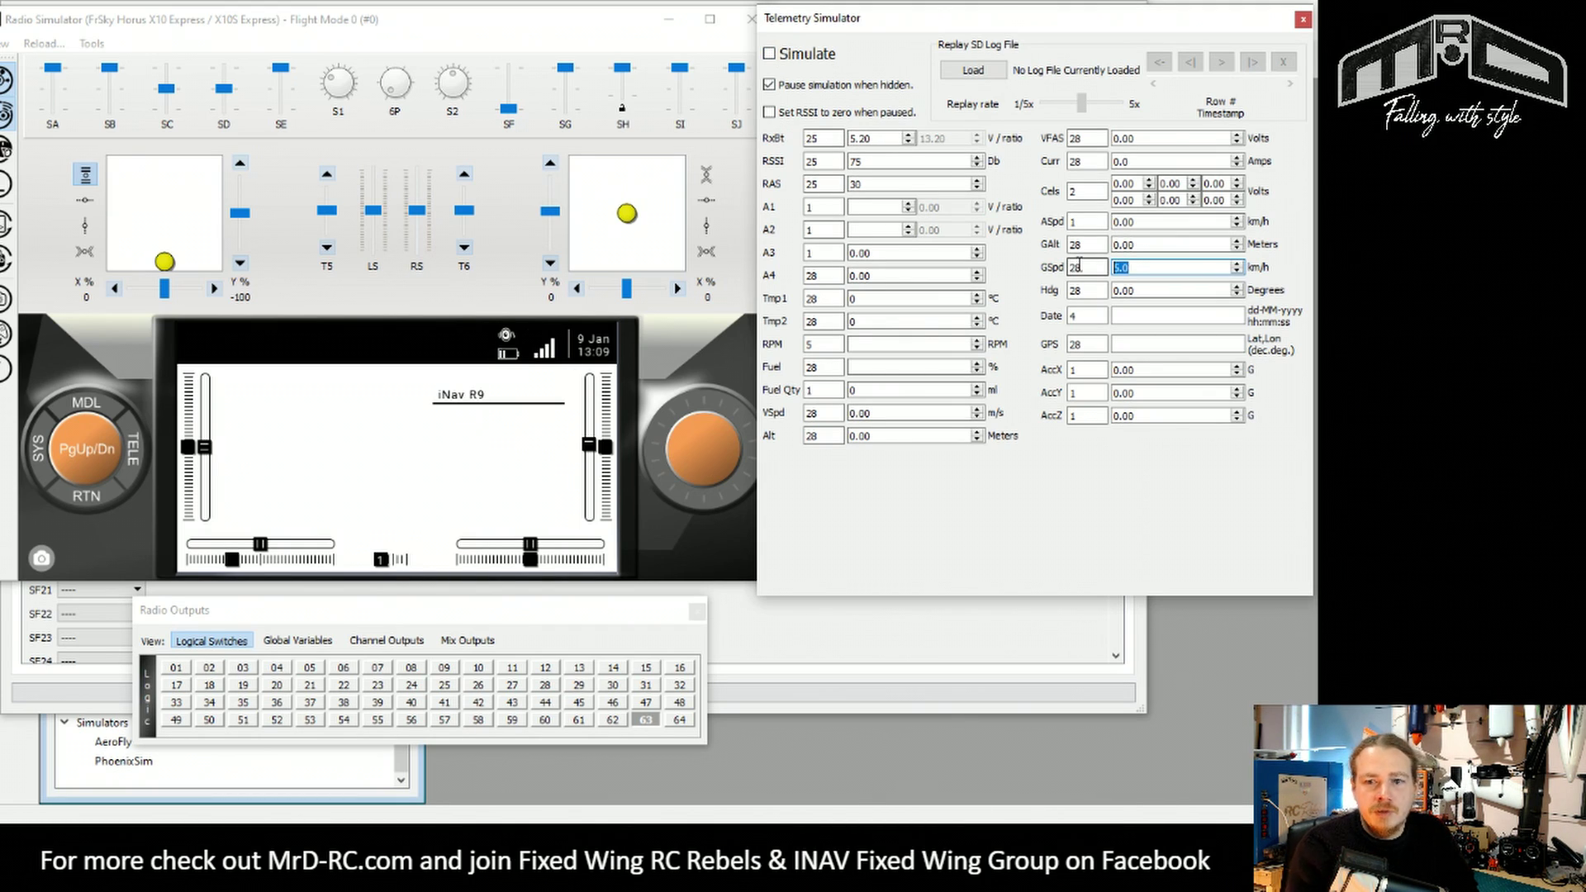
pyautogui.click(769, 53)
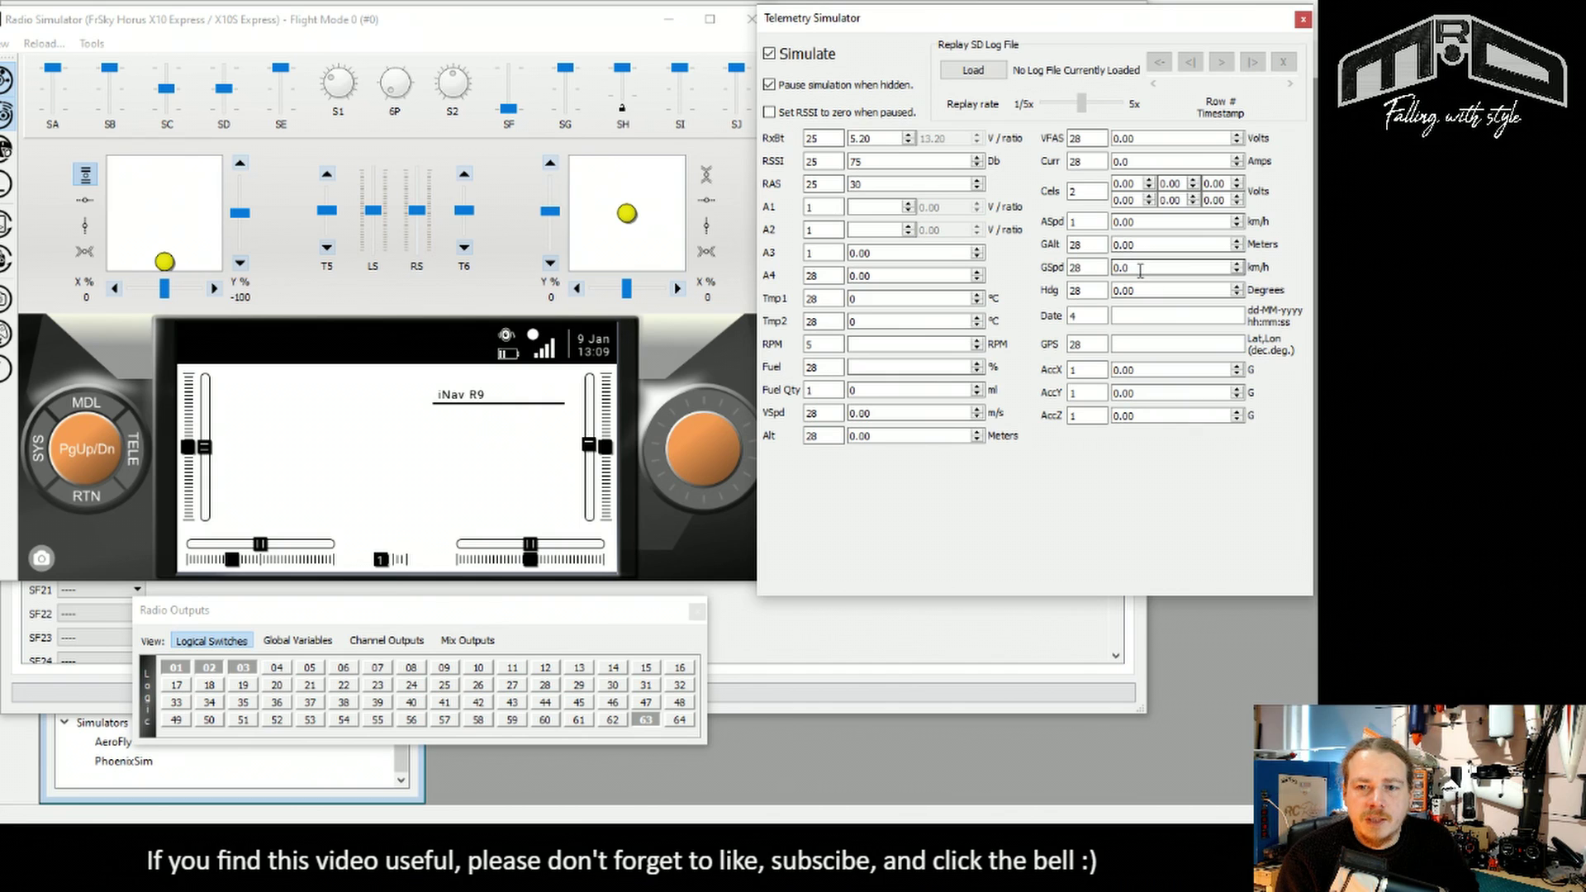
# Raise the simulated GSpd gradually to 35.0 km/h while checking logical switches L02 and L03
pyautogui.scroll(1, 1140, 271)
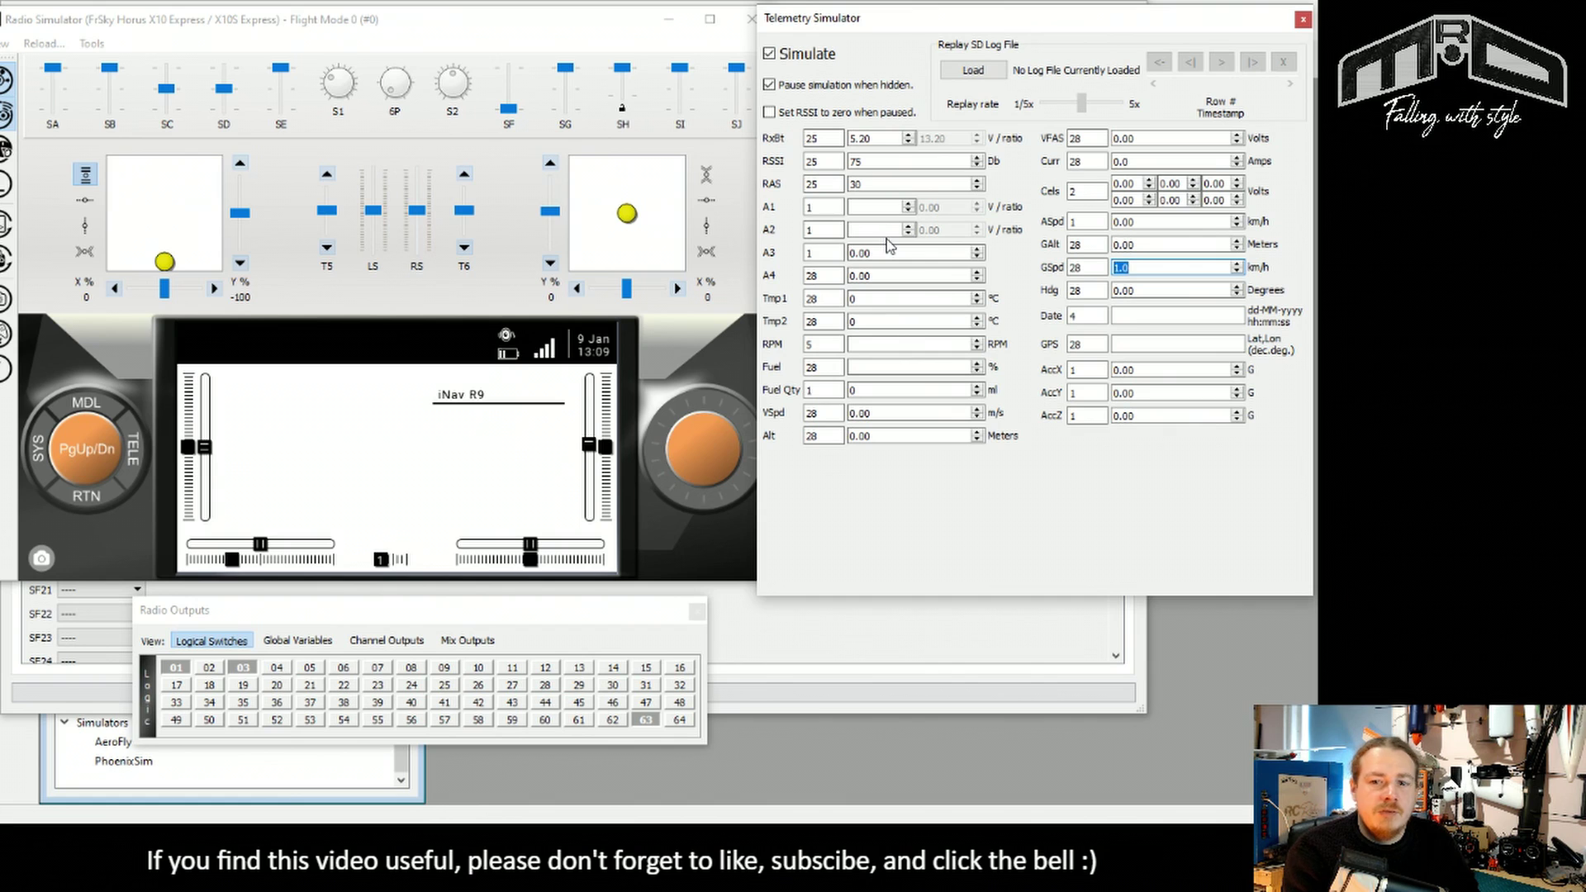
pyautogui.press('Up')
pyautogui.press('Up')
pyautogui.press('Up')
pyautogui.press('Up')
pyautogui.press('Up')
pyautogui.press('Up')
pyautogui.press('Up')
pyautogui.press('Up')
pyautogui.press('Up')
pyautogui.press('Up')
pyautogui.press('Up')
pyautogui.press('Up')
pyautogui.press('Up')
pyautogui.press('Up')
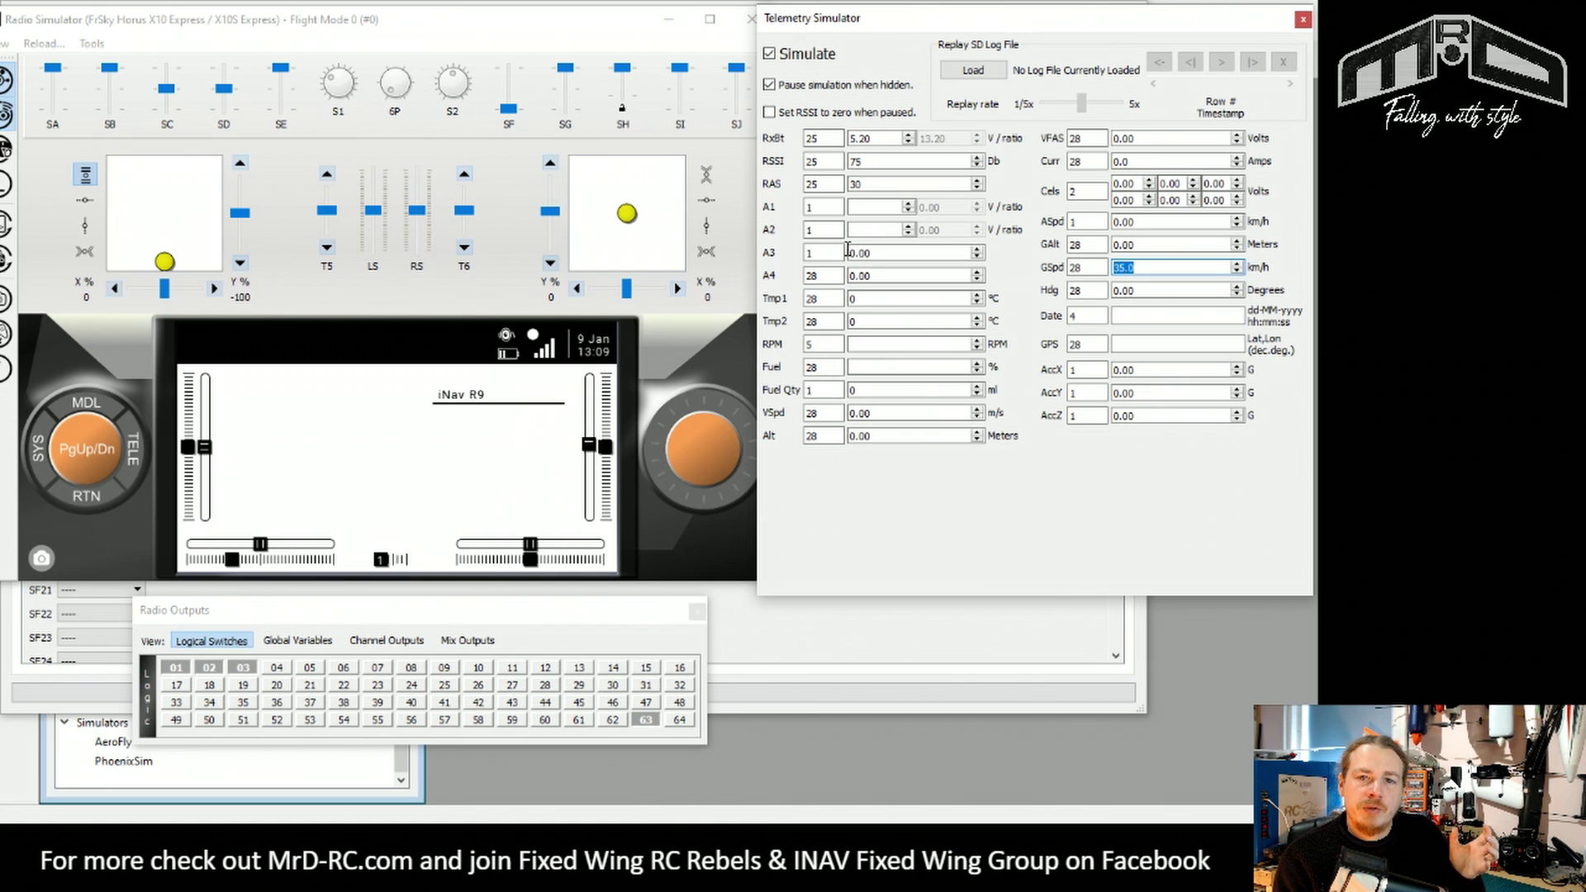
# Switch the telemetry simulation off and on again to check the logging switches, and close the simulator
pyautogui.click(769, 55)
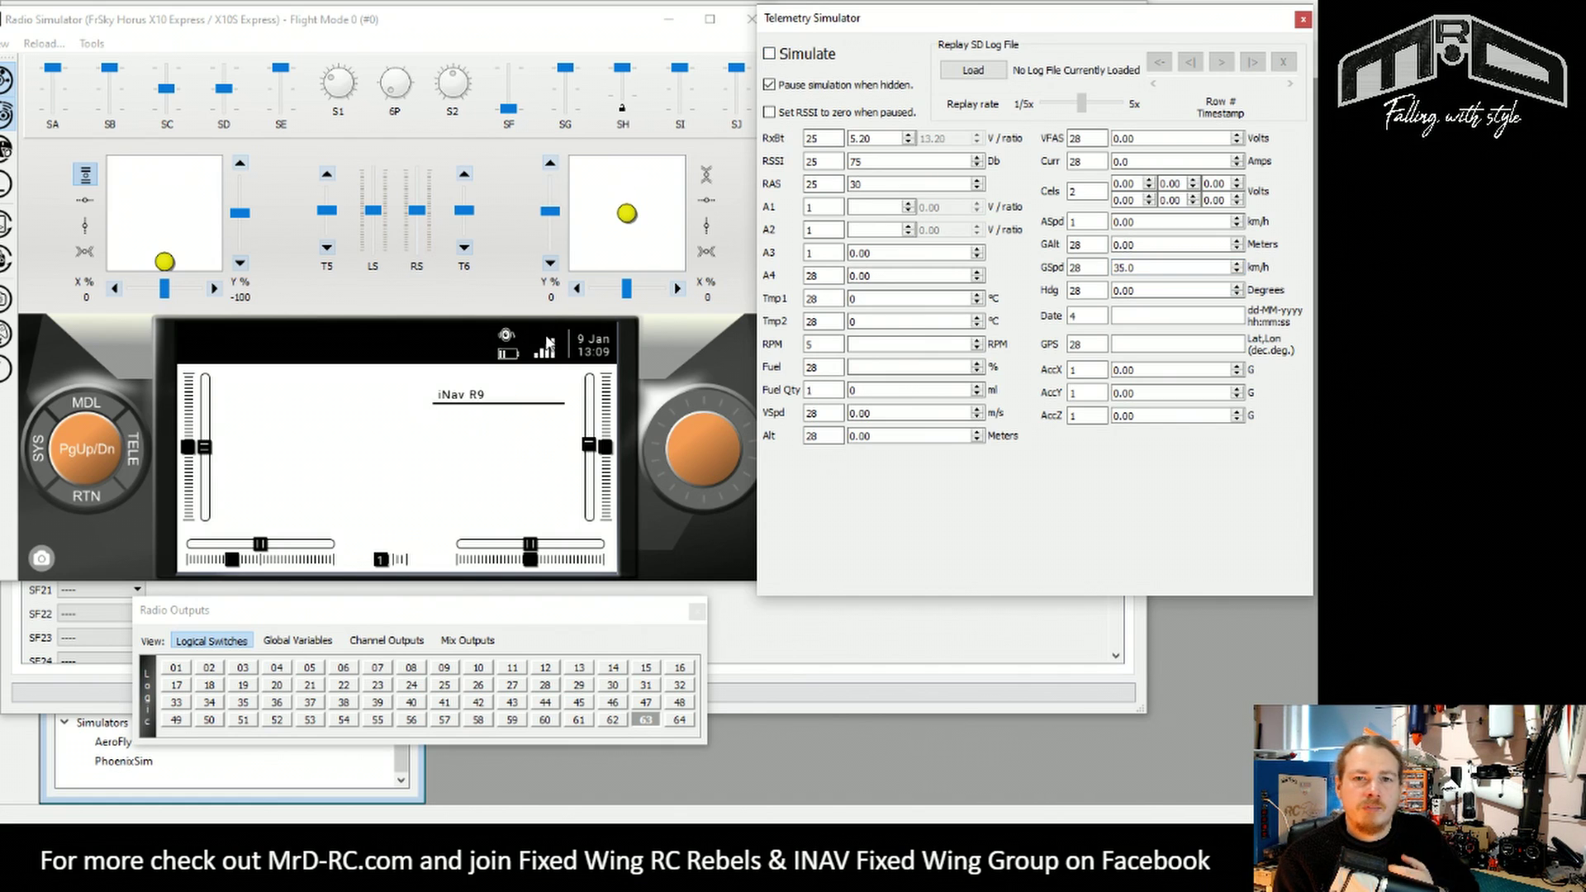
pyautogui.click(769, 54)
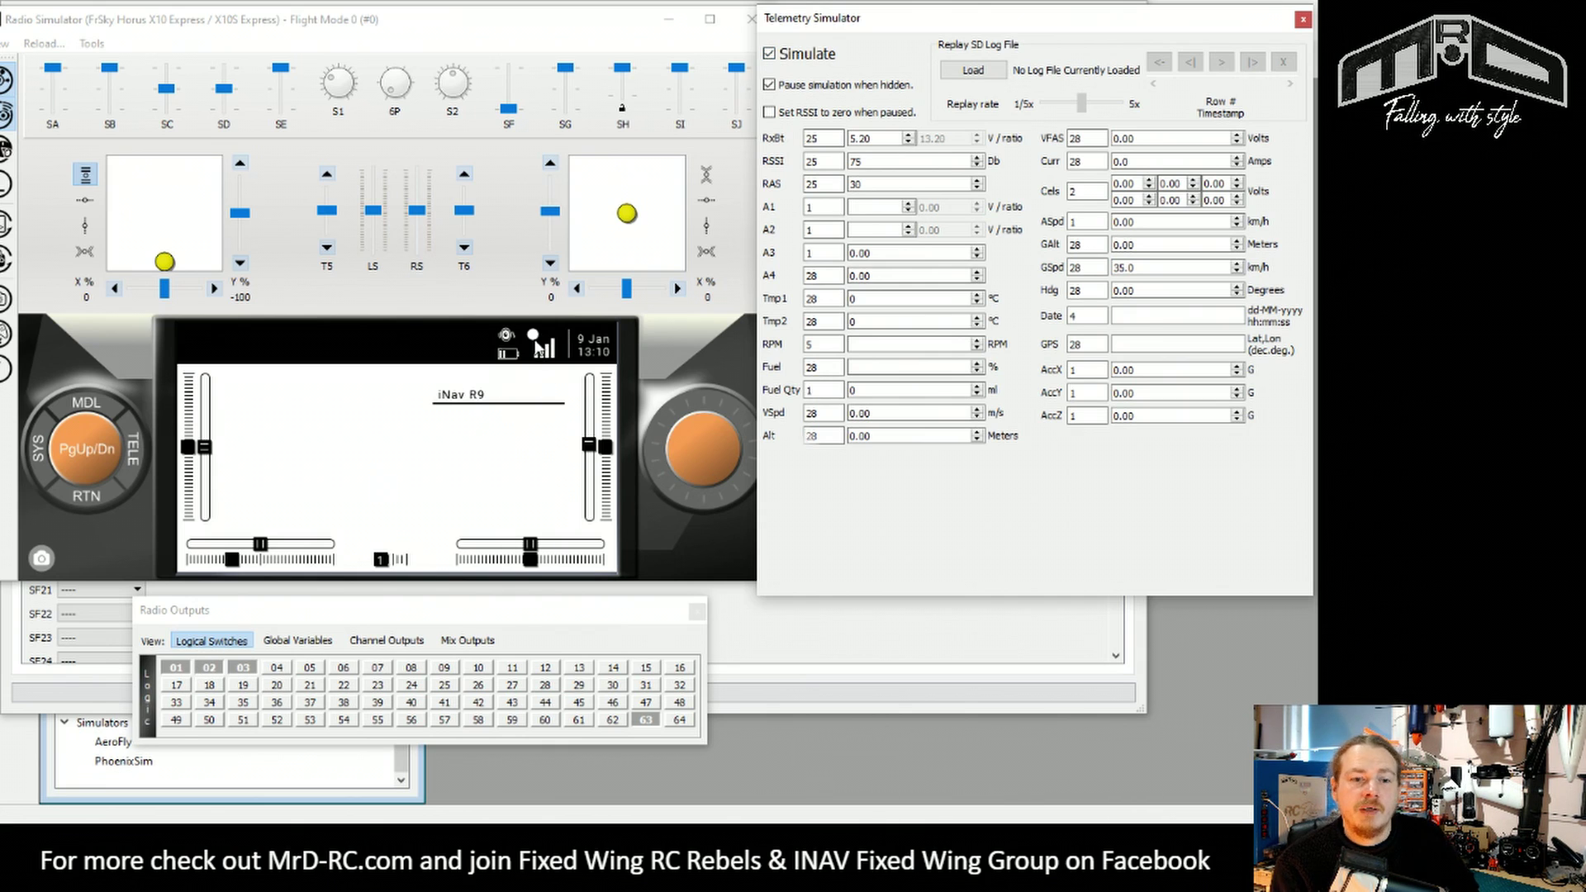
pyautogui.hotkey('alt', 'F4')
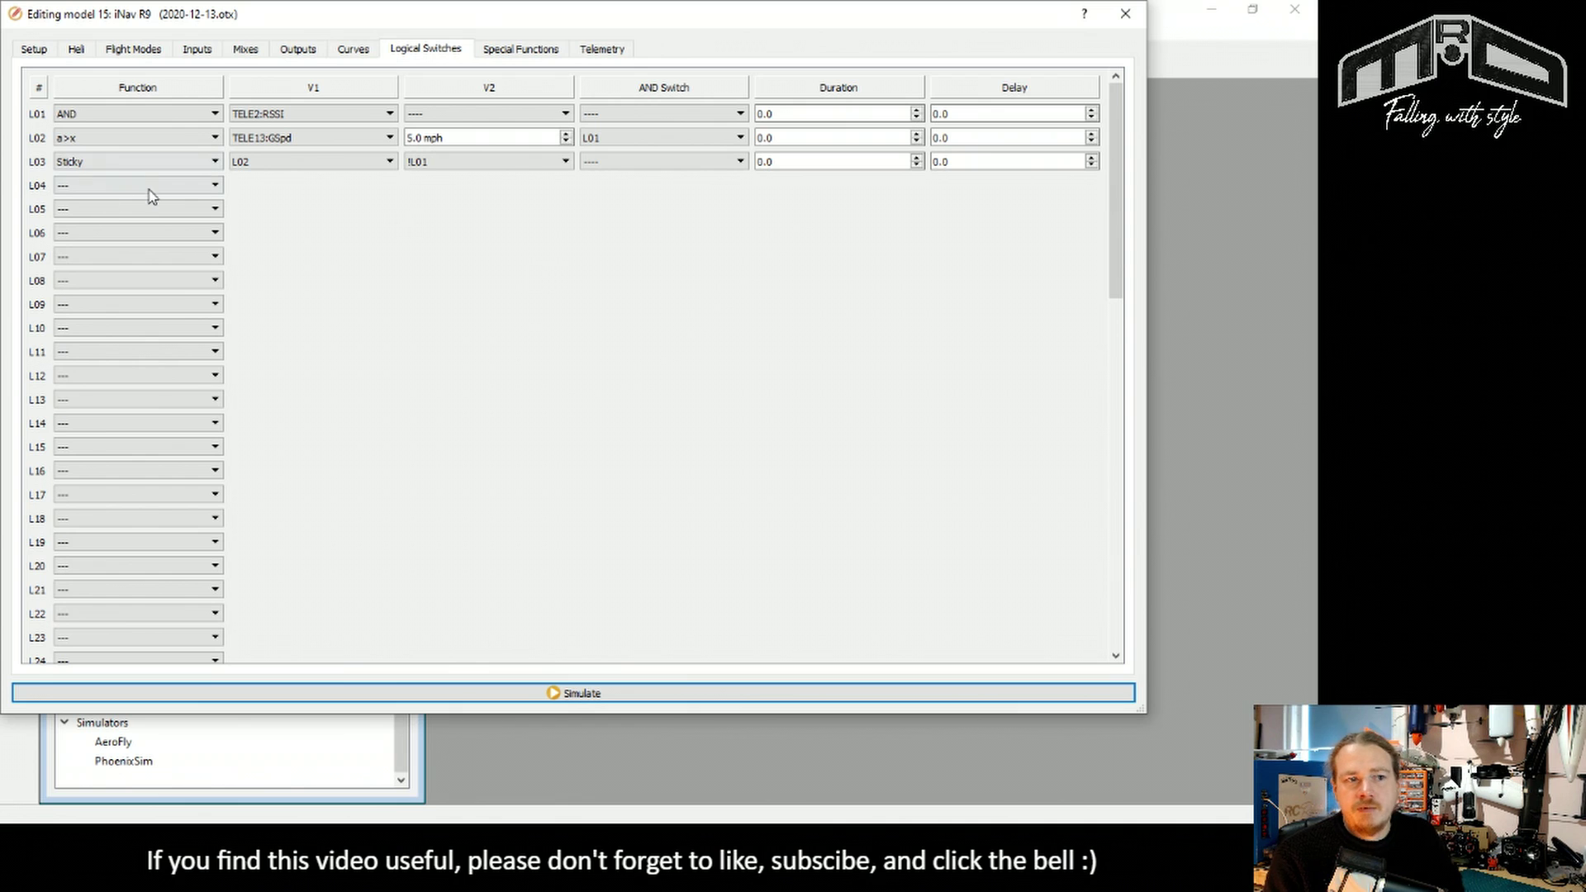
# Insert two empty logical switches at L03 and L04, ahead of the Sticky switch
pyautogui.rightClick(46, 162)
pyautogui.click(99, 324)
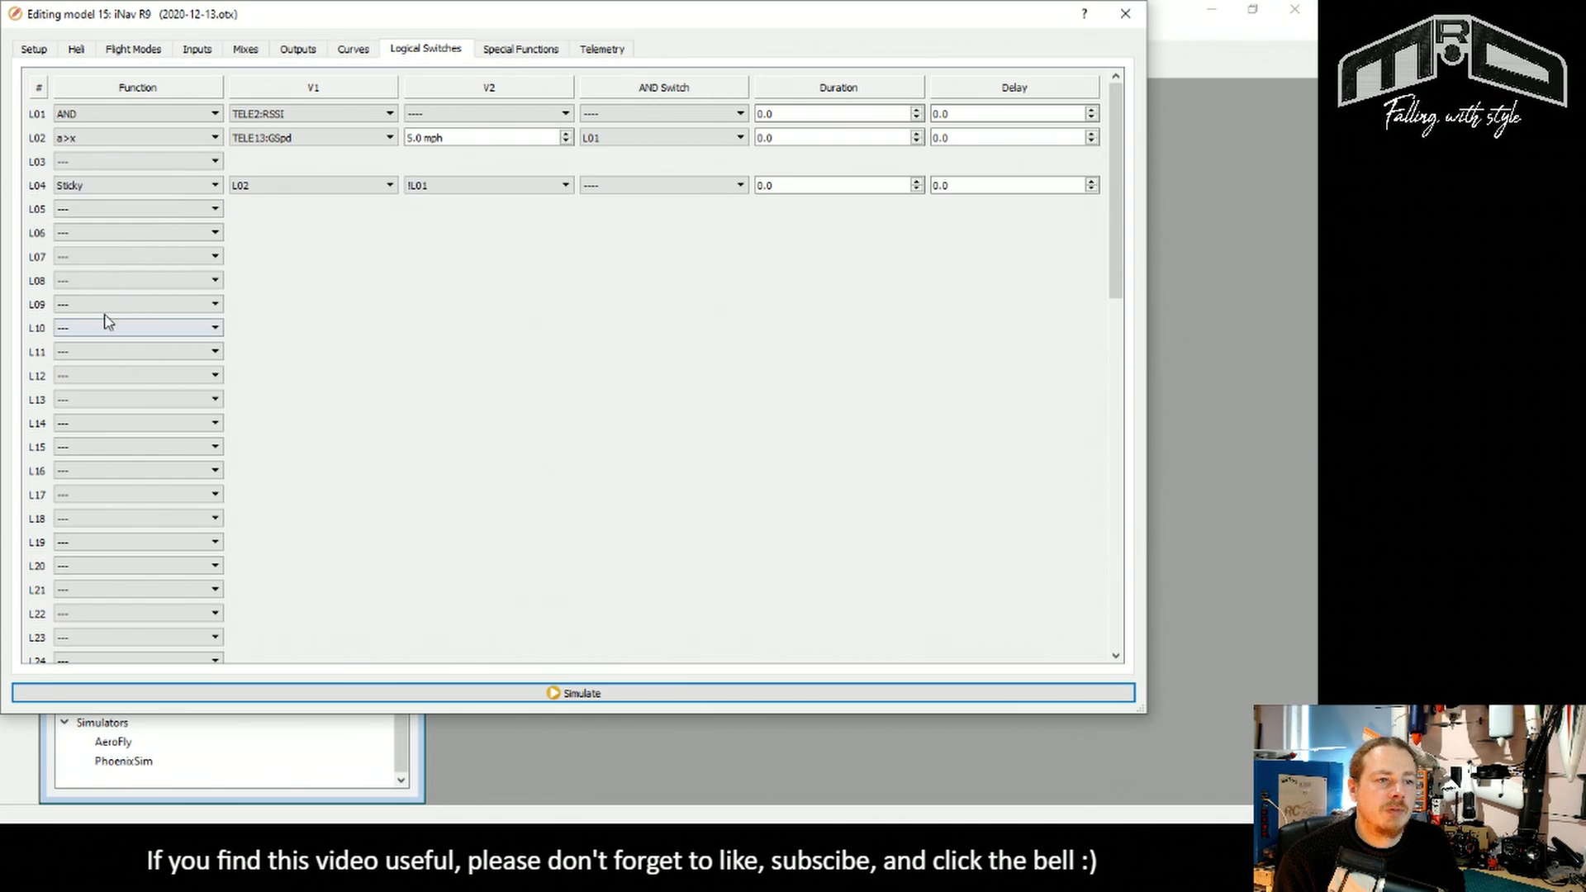
pyautogui.rightClick(39, 189)
pyautogui.click(112, 344)
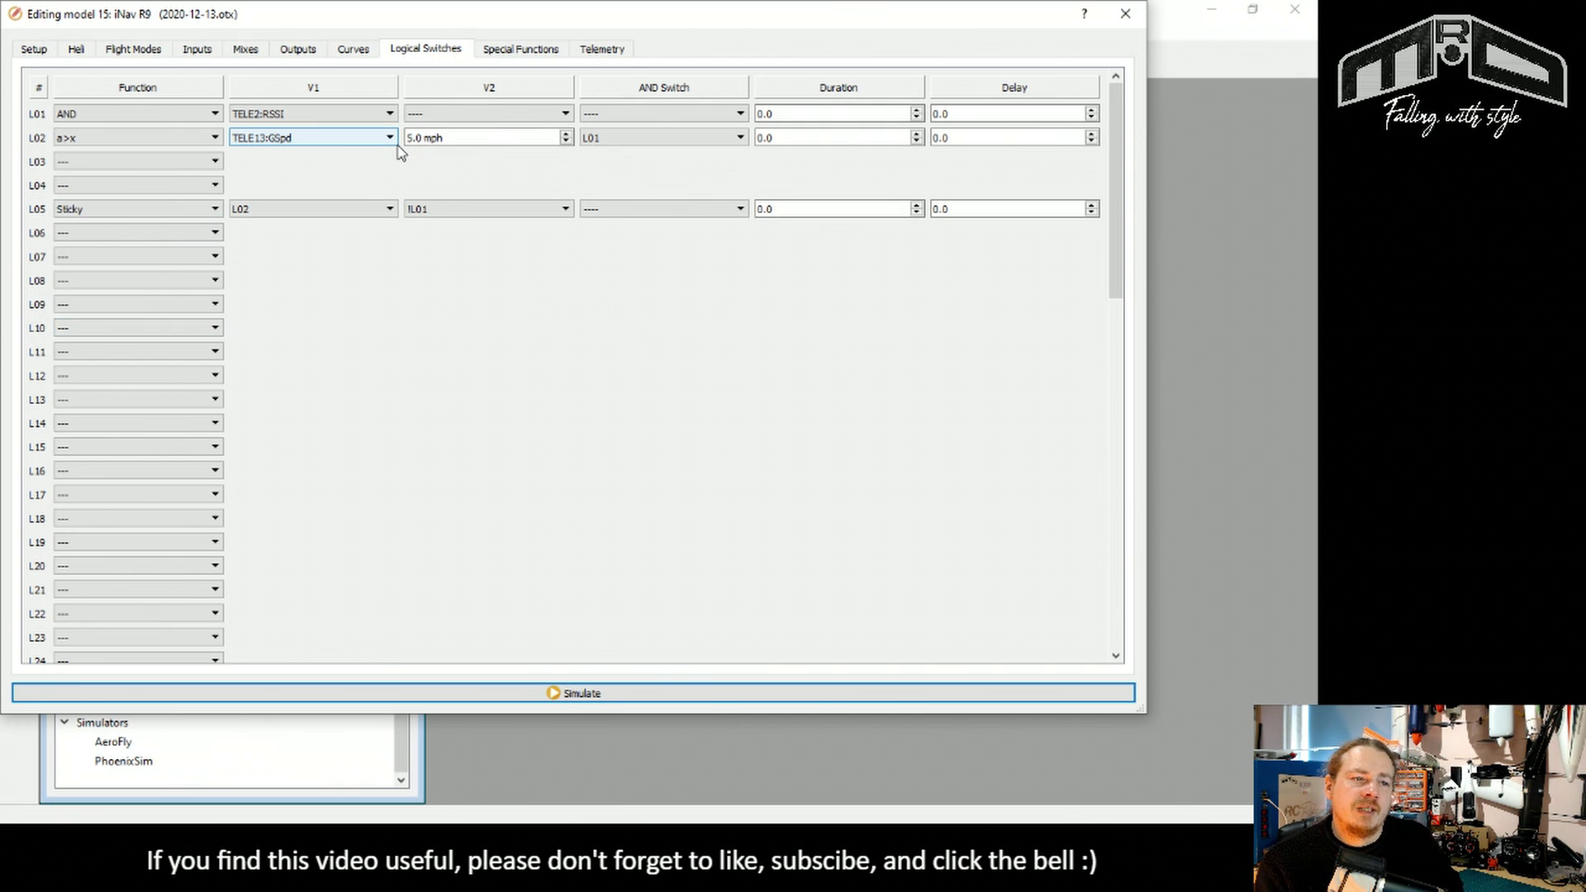
# Set logical switch L03 to a<x with TELE13:GSpd as V1
pyautogui.click(181, 162)
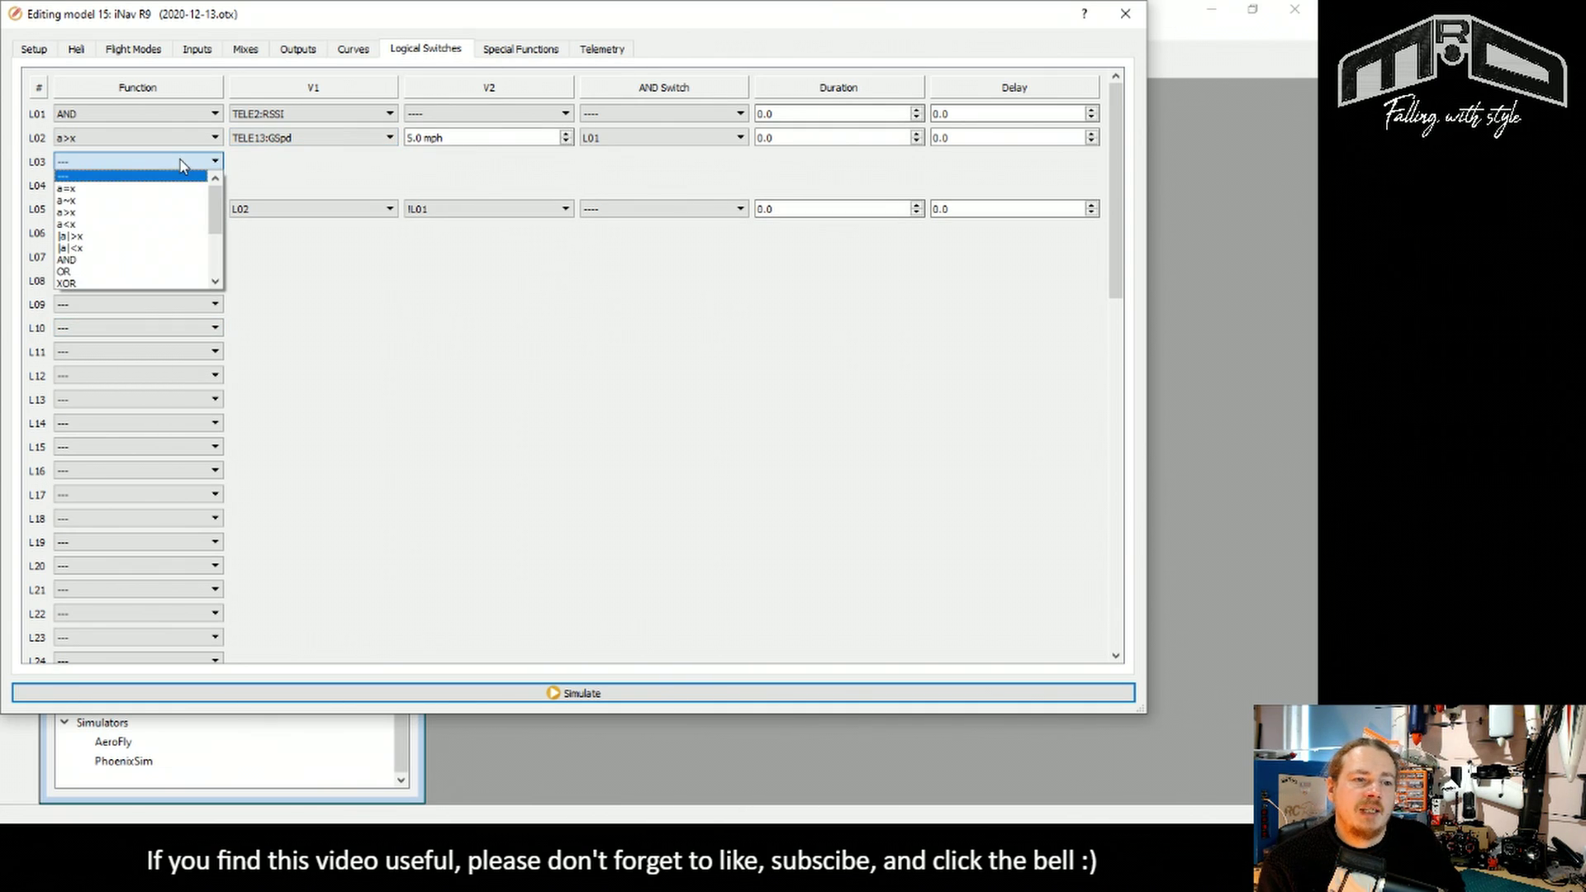
pyautogui.click(136, 224)
pyautogui.click(239, 171)
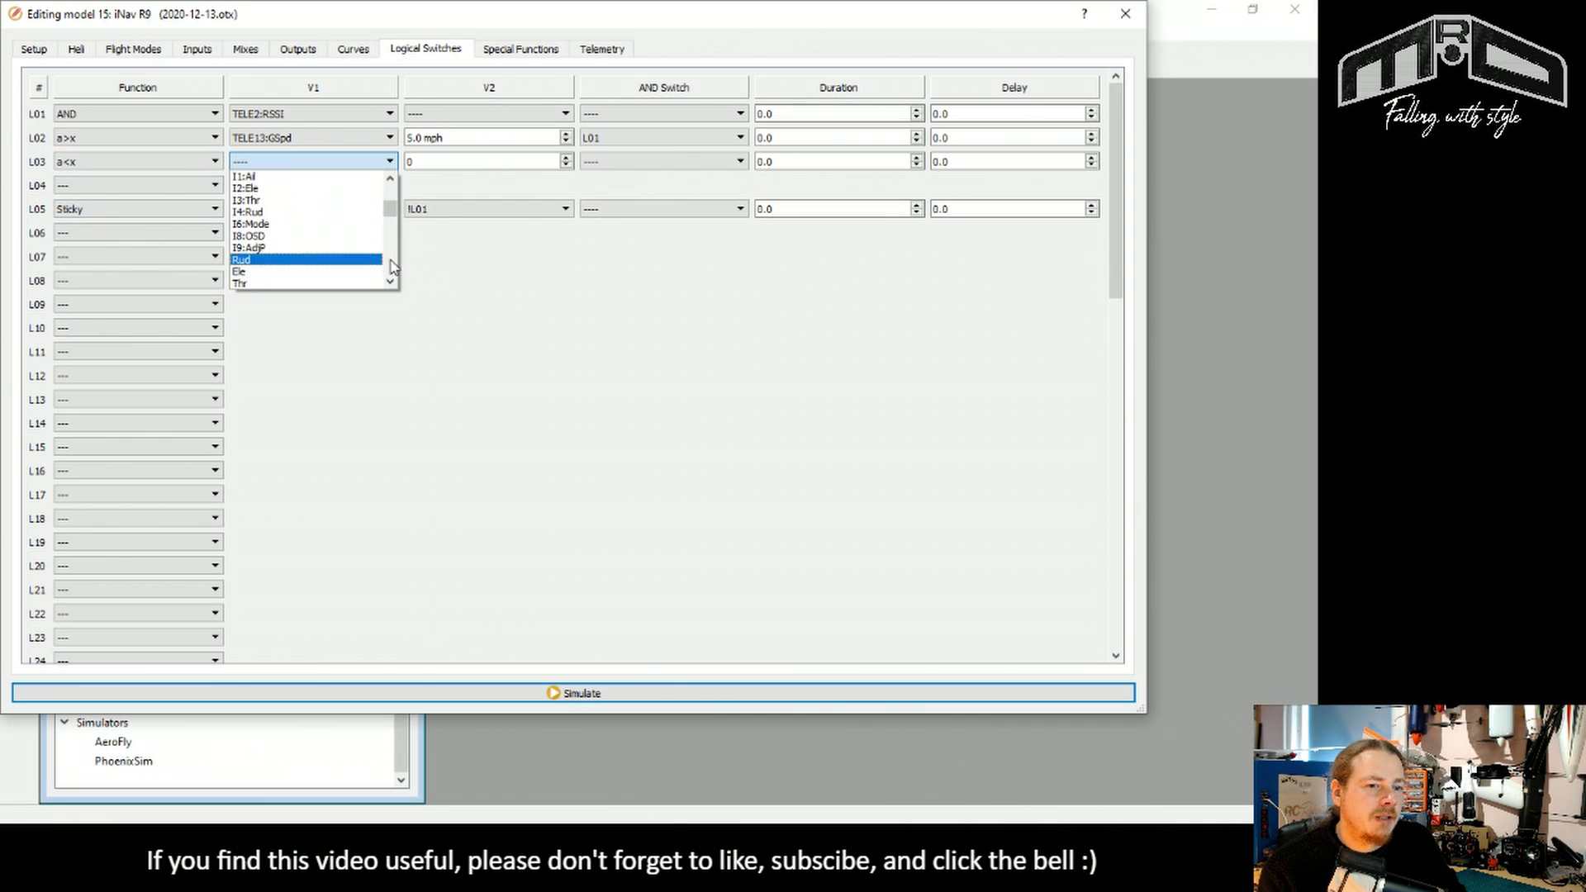
pyautogui.scroll(-10, 390, 259)
pyautogui.scroll(-10, 391, 262)
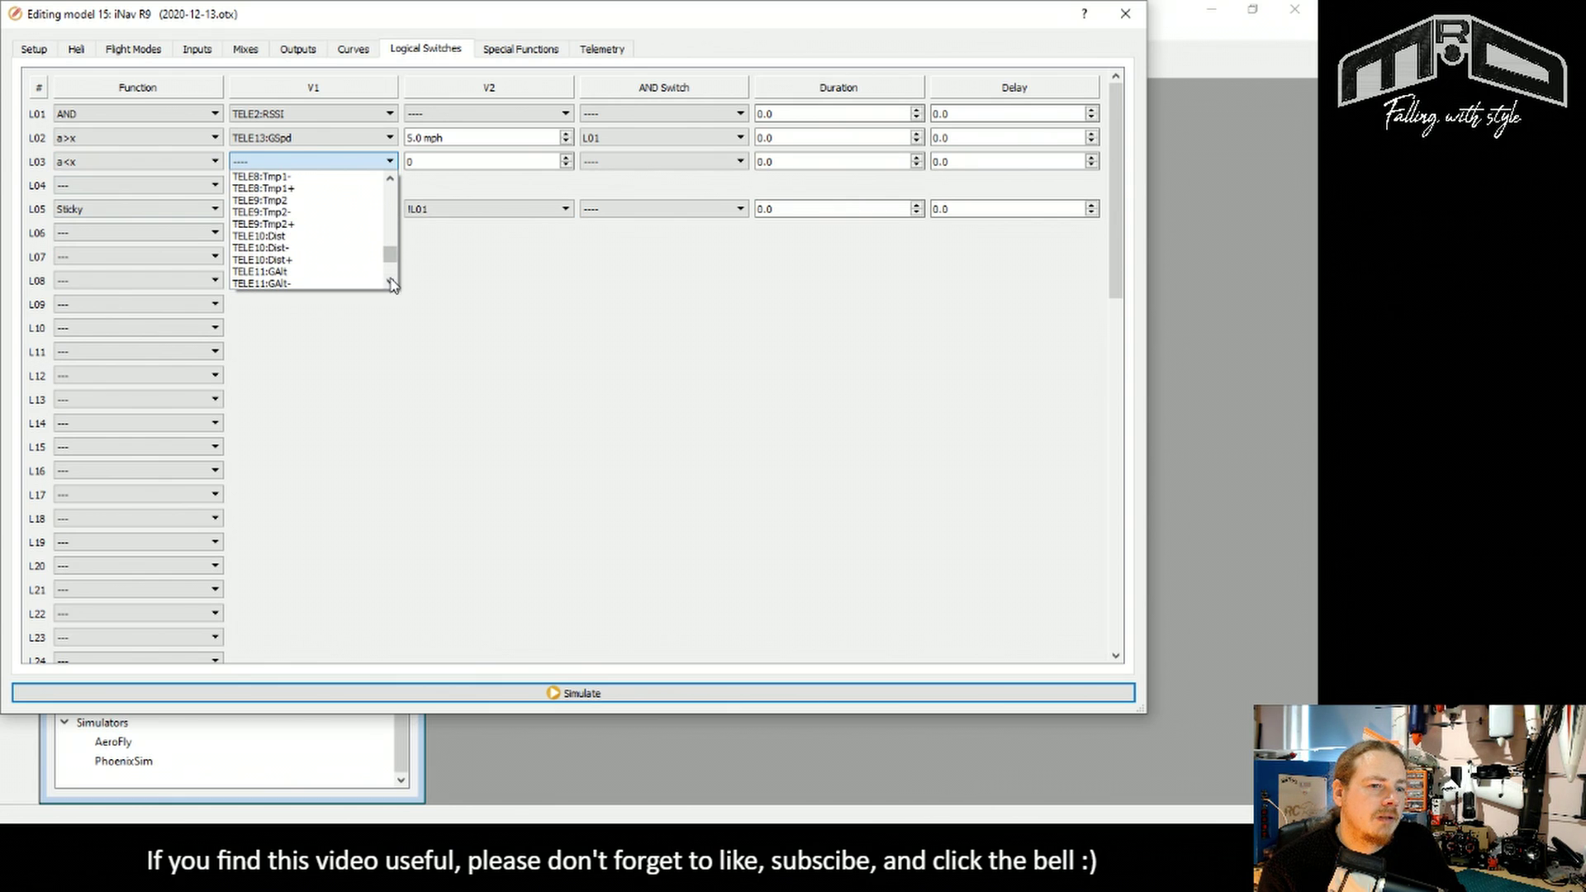
pyautogui.scroll(-2, 390, 263)
pyautogui.click(329, 266)
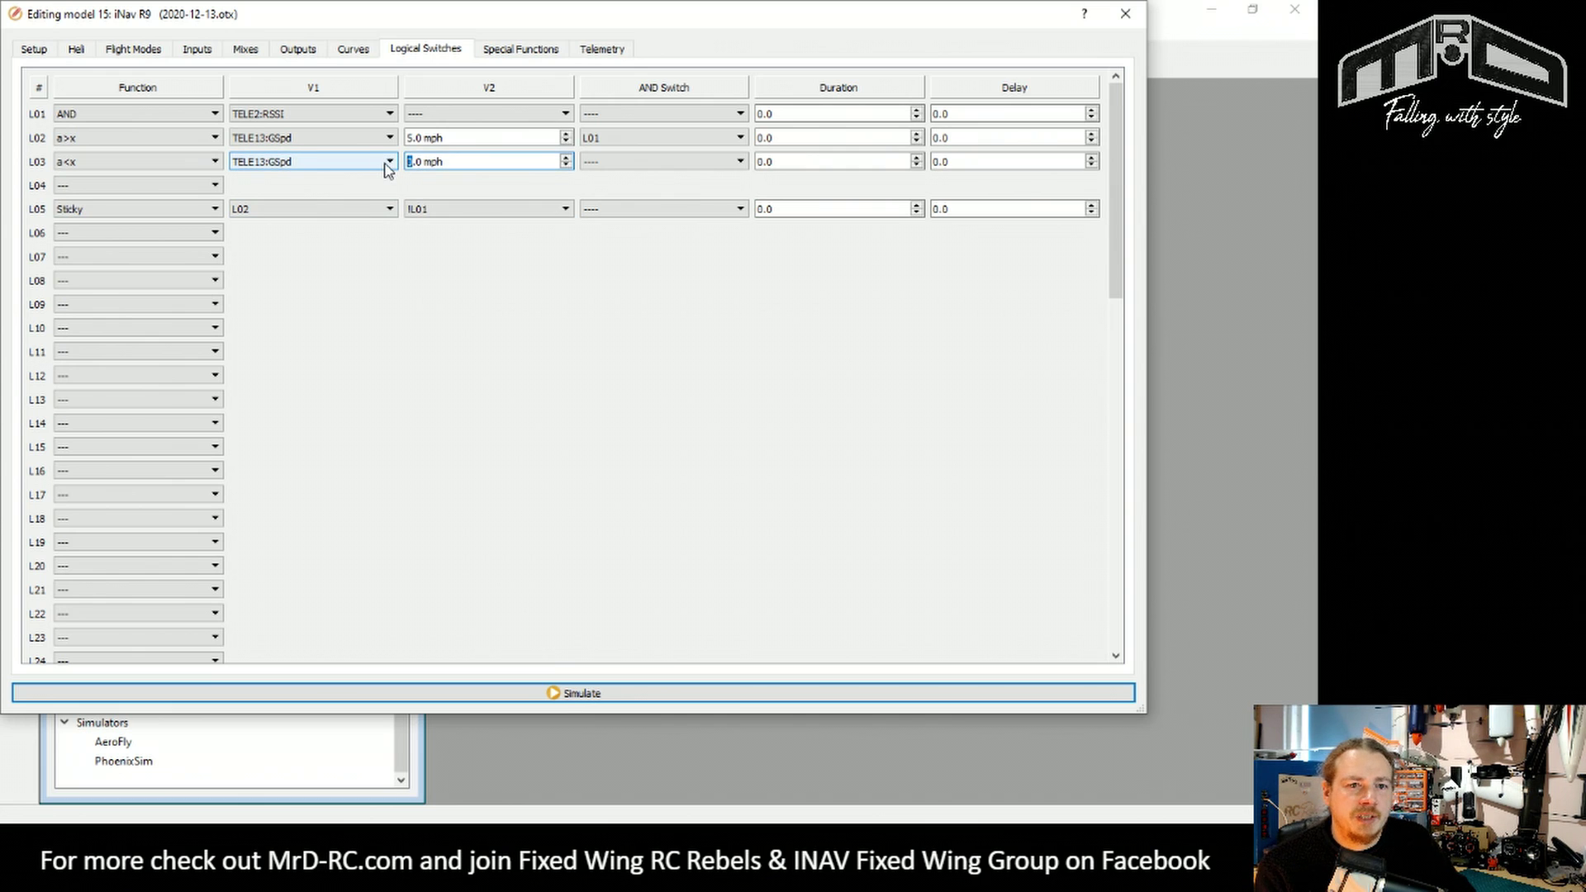
# Set L03's comparison speed to 2.0 mph and its AND switch to L01
pyautogui.write('2')
pyautogui.click(619, 162)
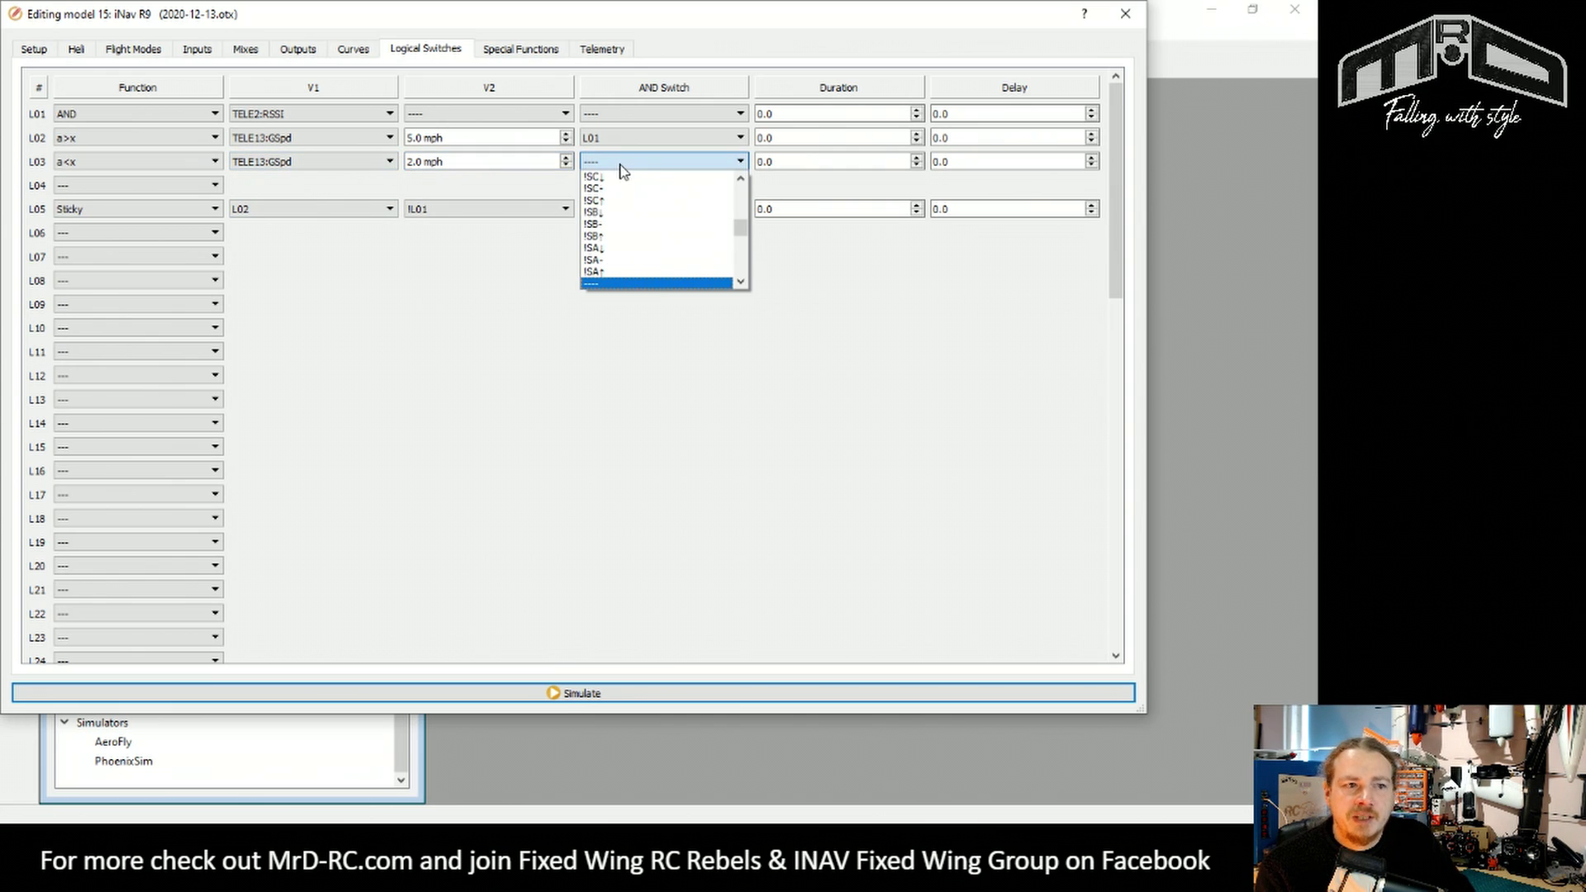
pyautogui.moveTo(738, 231); pyautogui.dragTo(745, 249)
pyautogui.click(641, 283)
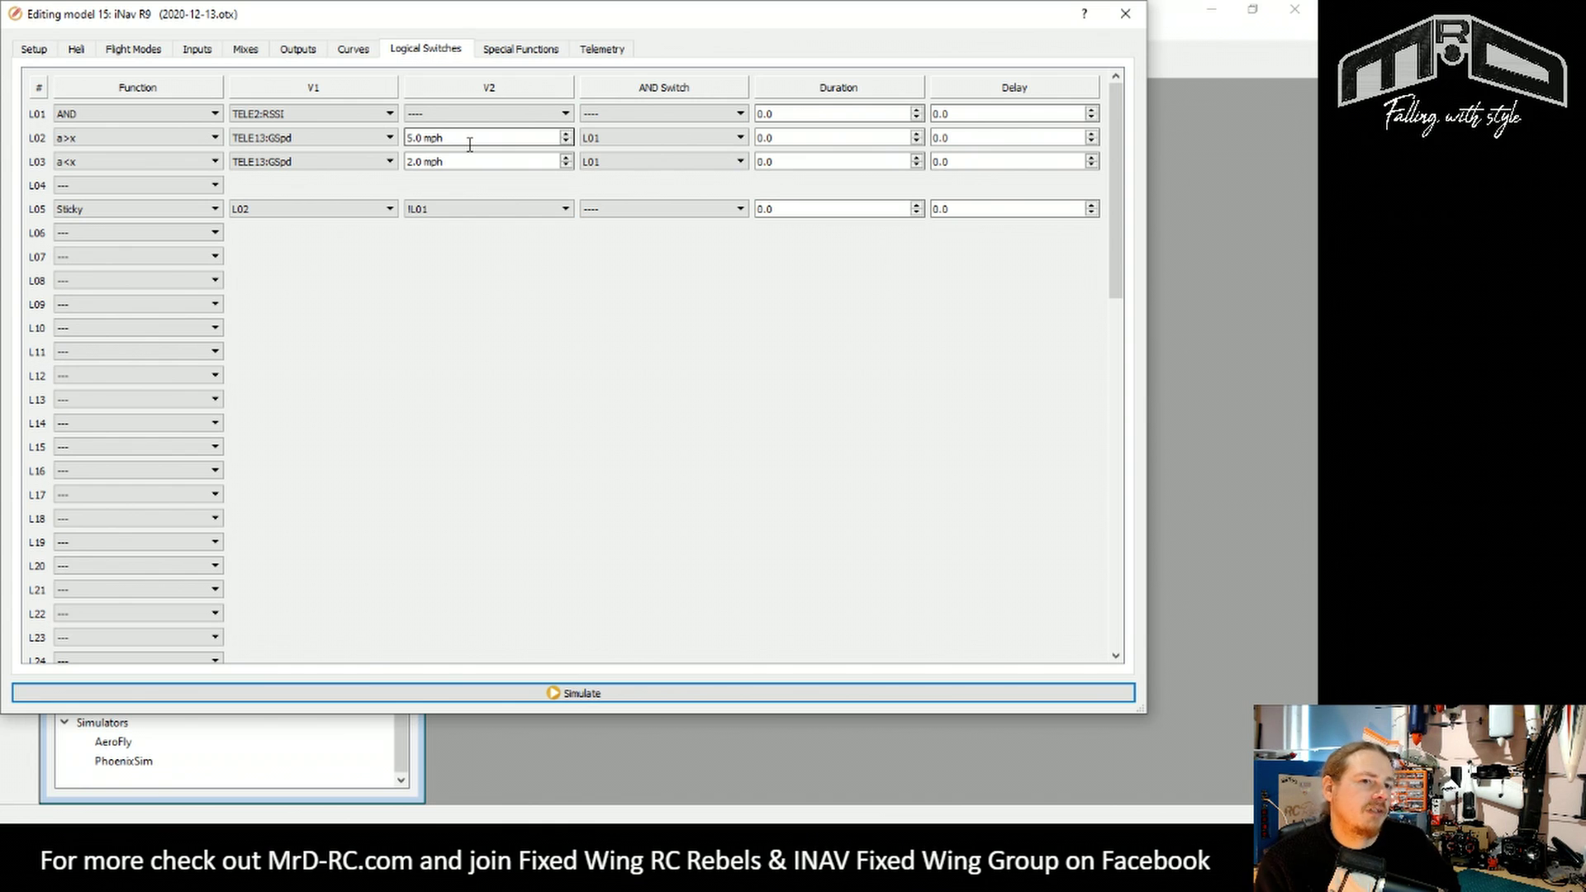
# In the default flight mode, name global variable GVAR2 Fly and limit its range to a minimum of 0 and a maximum of 1
pyautogui.click(132, 49)
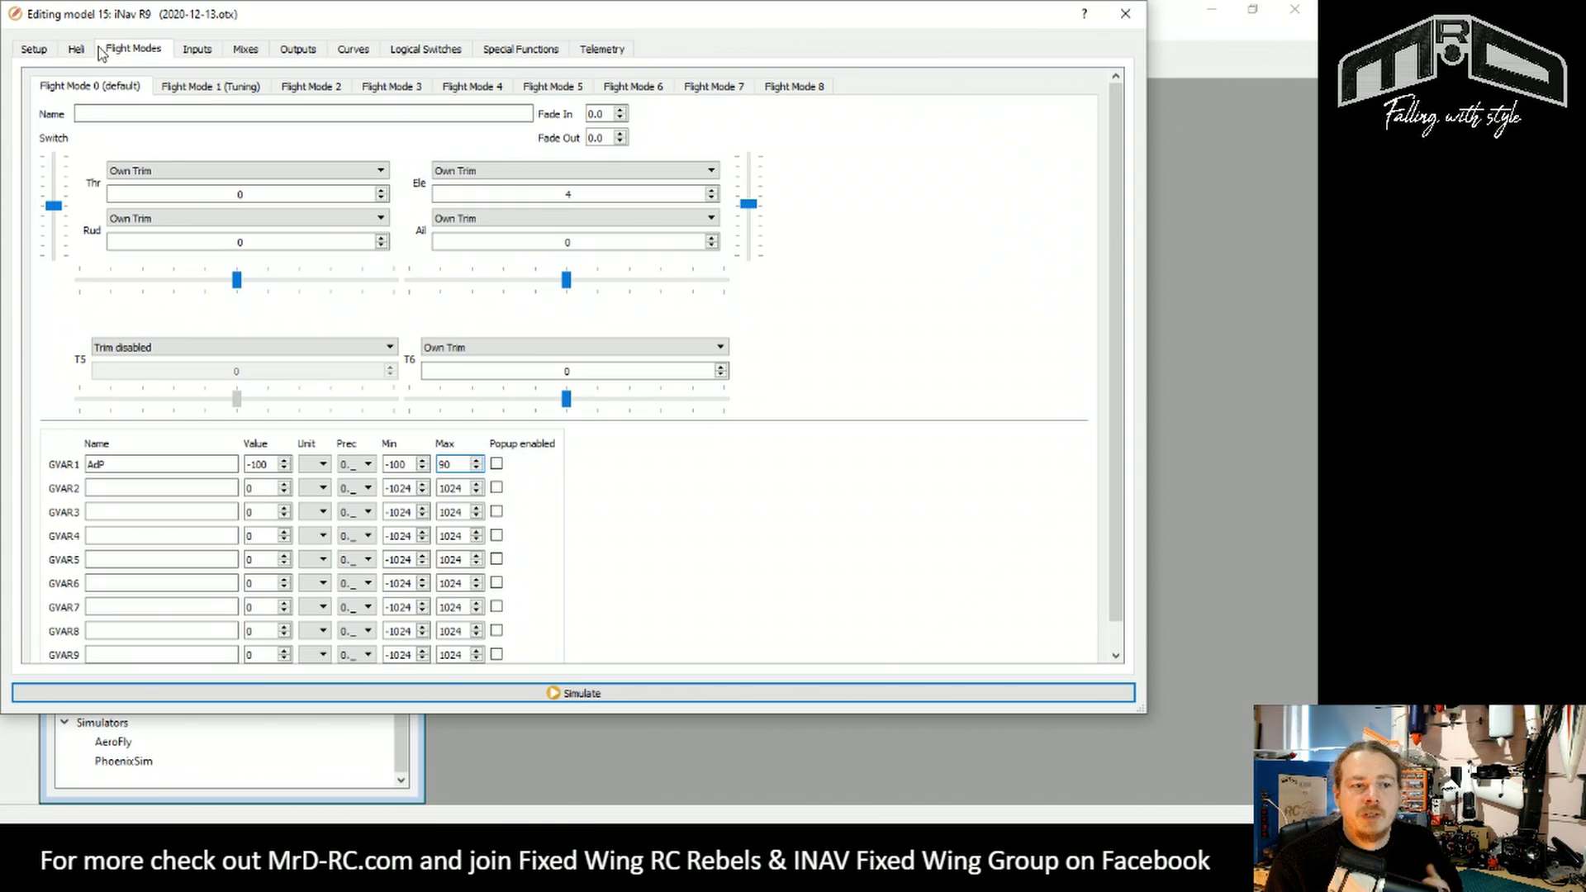
pyautogui.click(100, 491)
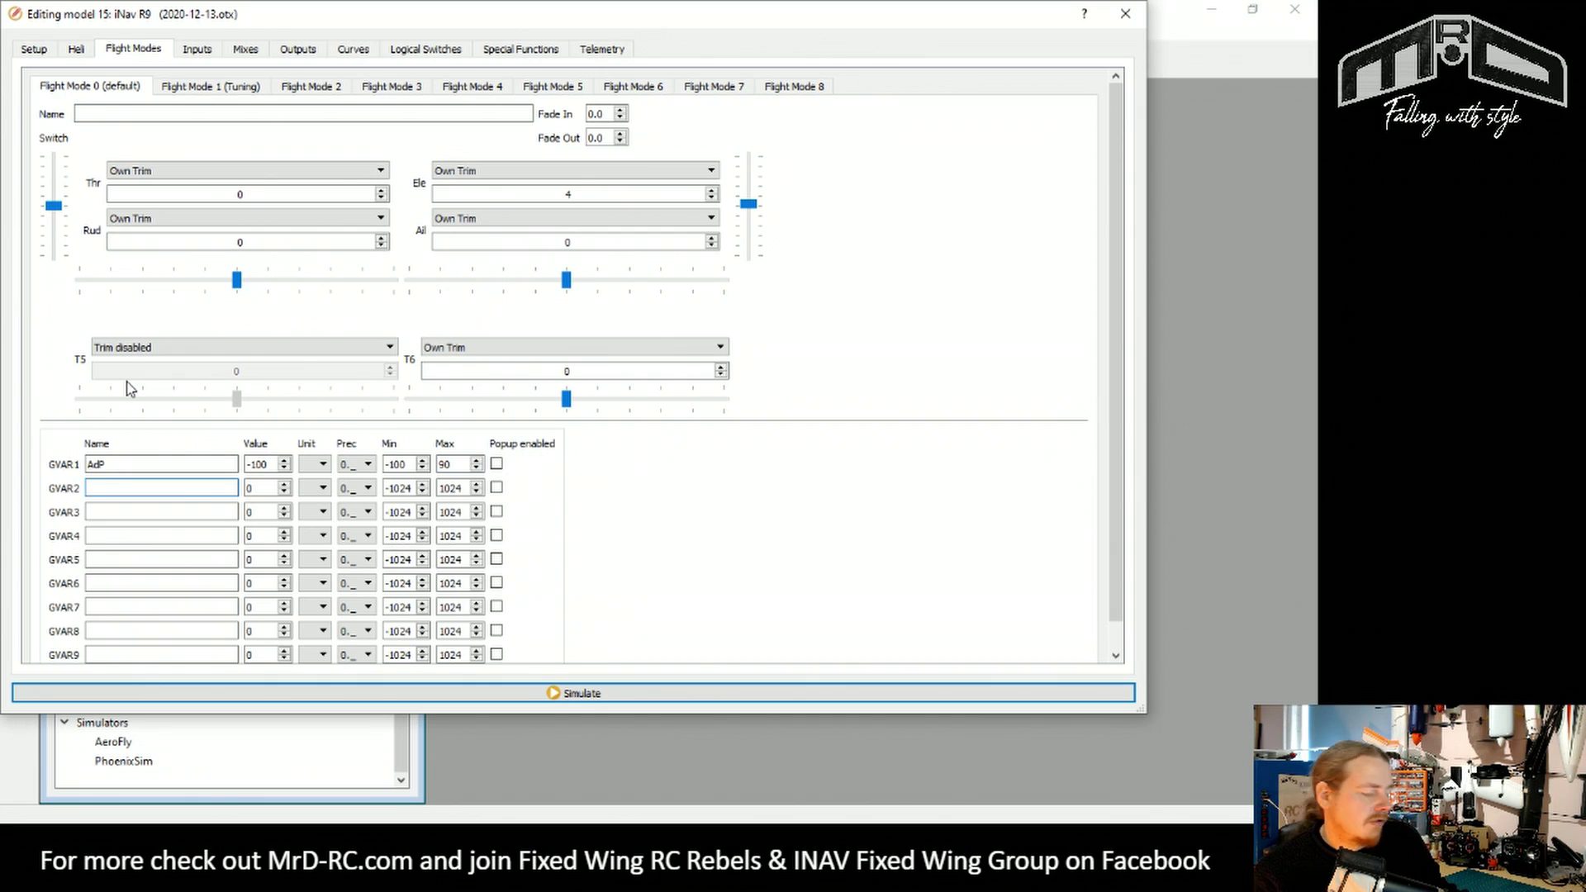
pyautogui.write('Fly')
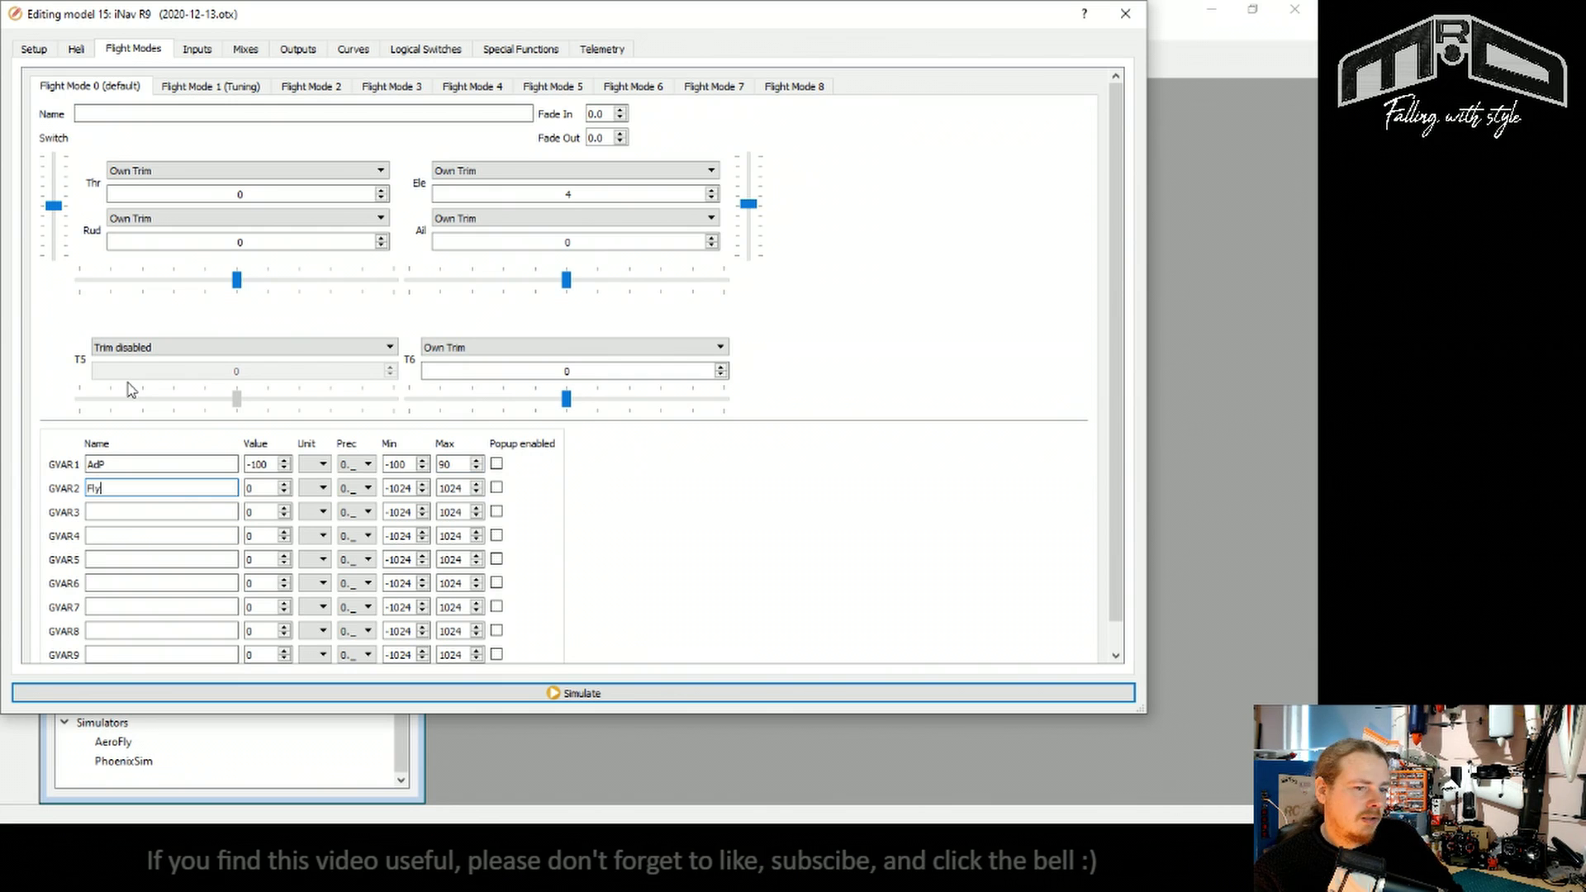
pyautogui.doubleClick(398, 488)
pyautogui.write('0')
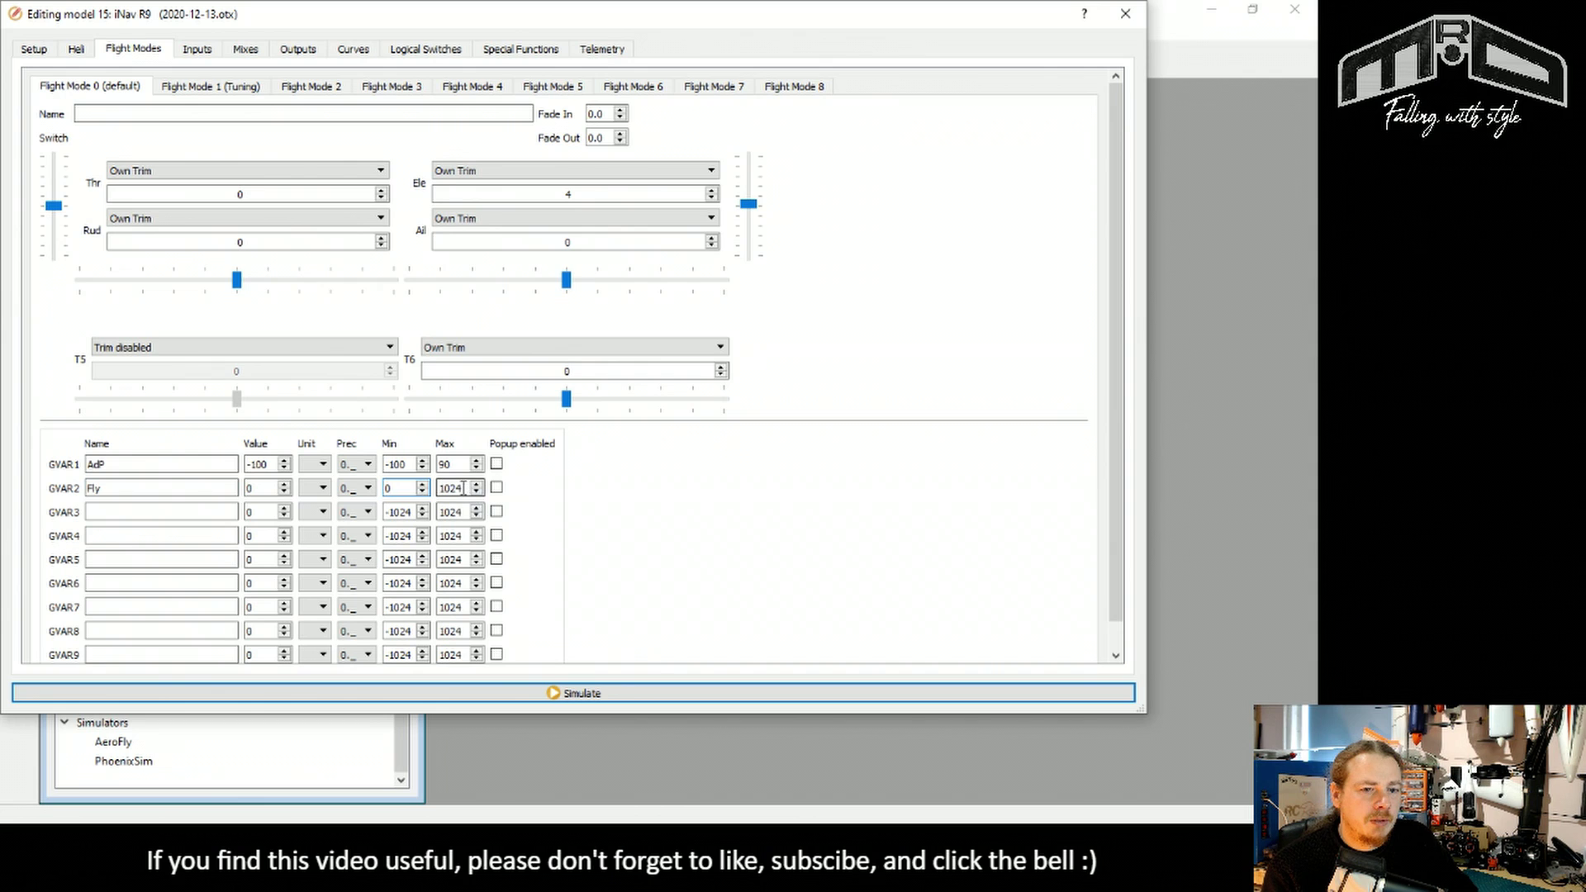
pyautogui.doubleClick(453, 489)
pyautogui.write('1')
pyautogui.doubleClick(250, 488)
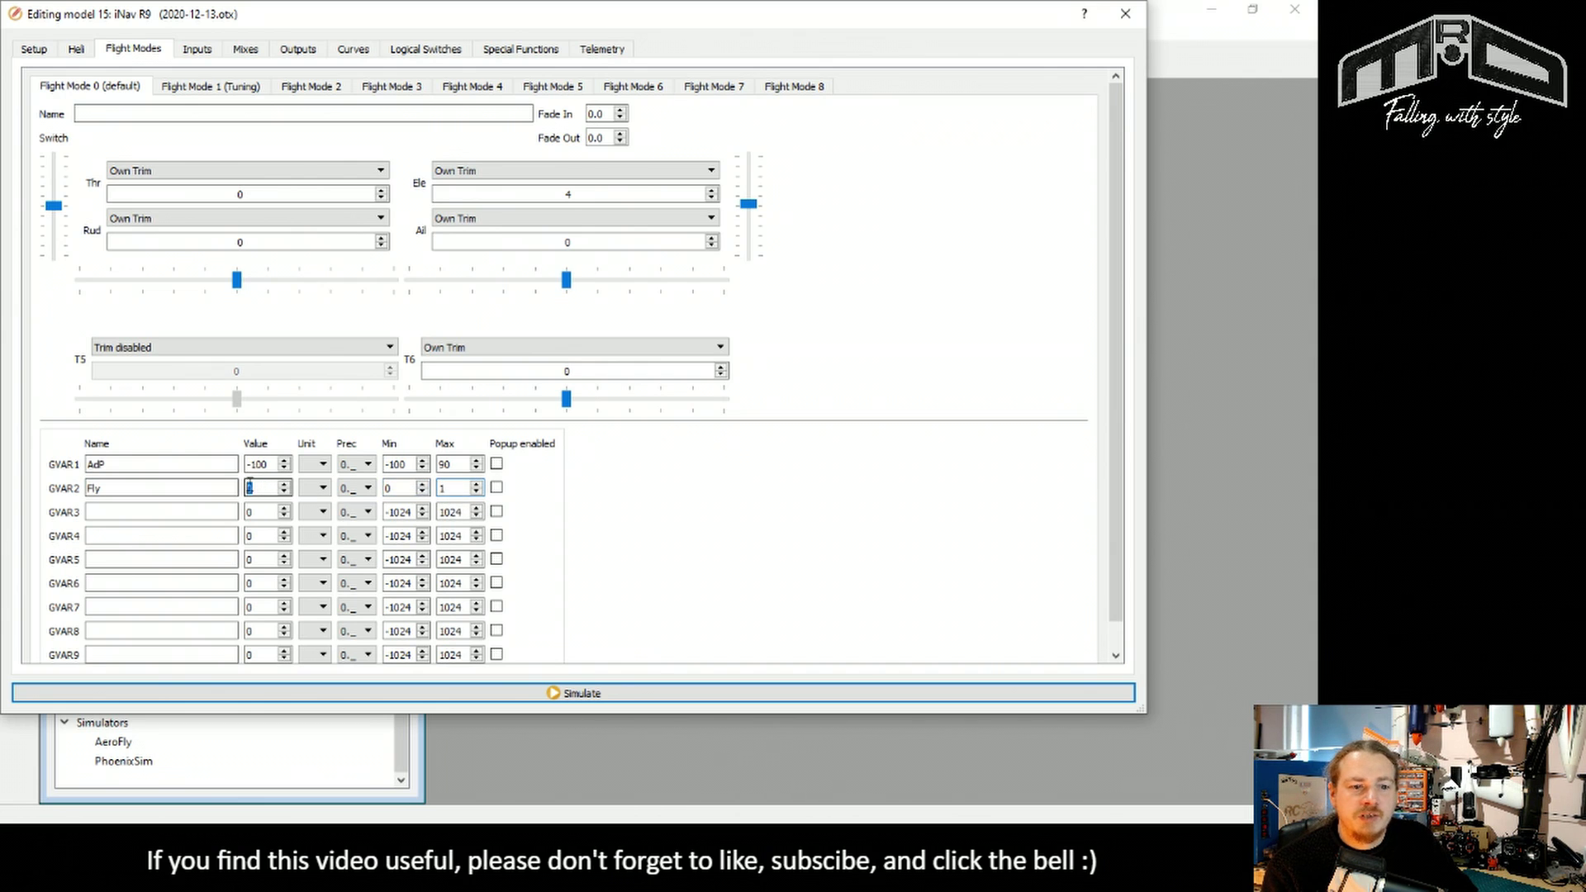
# Assign logical switch L02 as the trigger of special function SF2
pyautogui.click(526, 51)
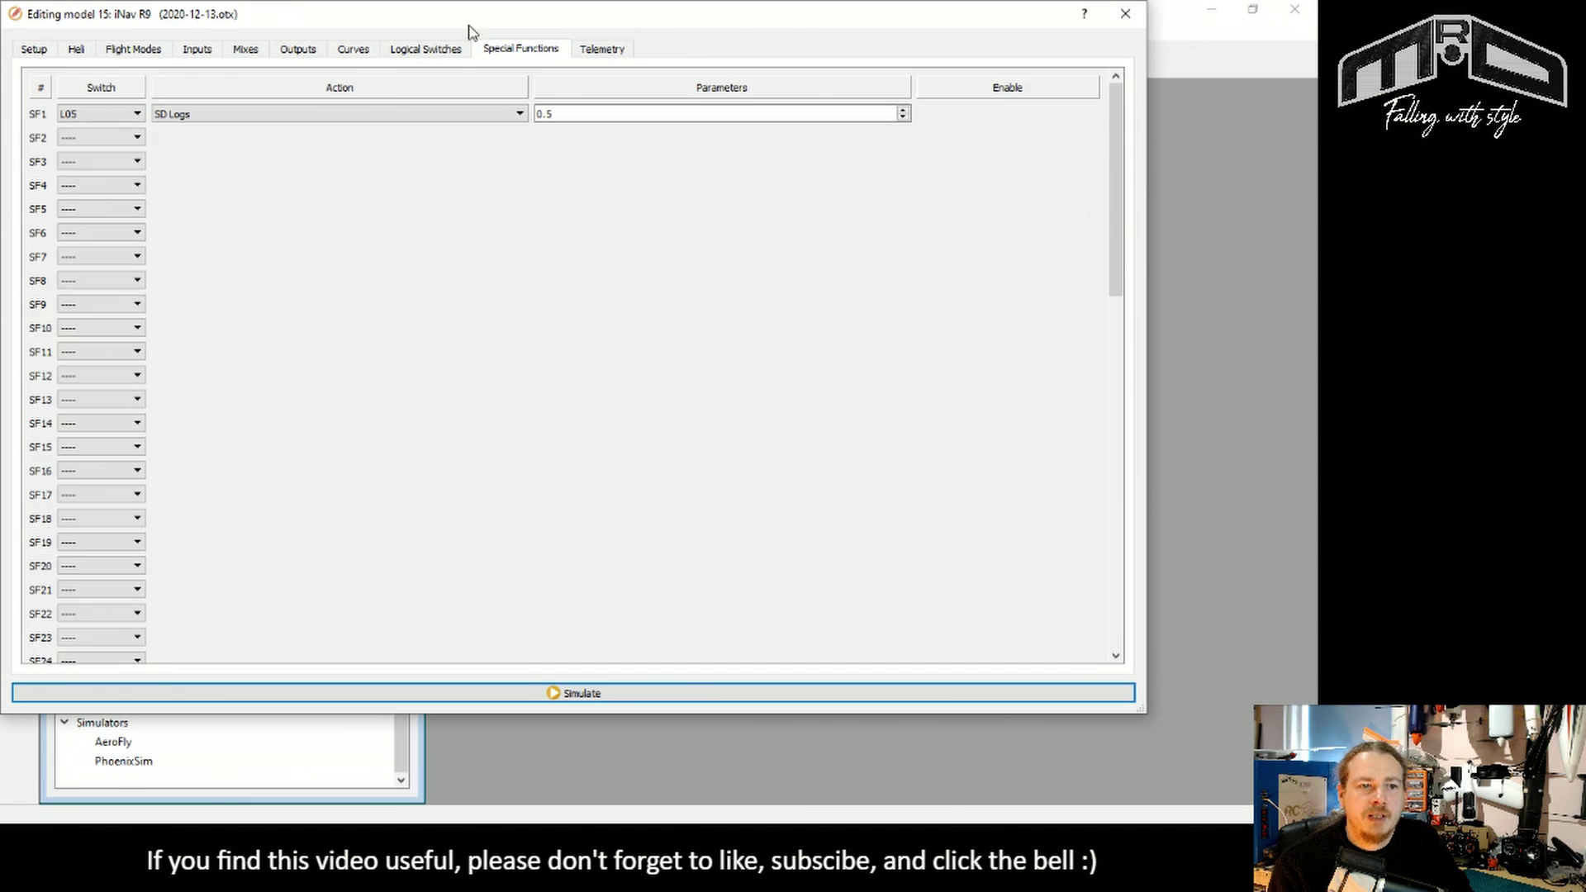
pyautogui.click(74, 141)
pyautogui.press('l')
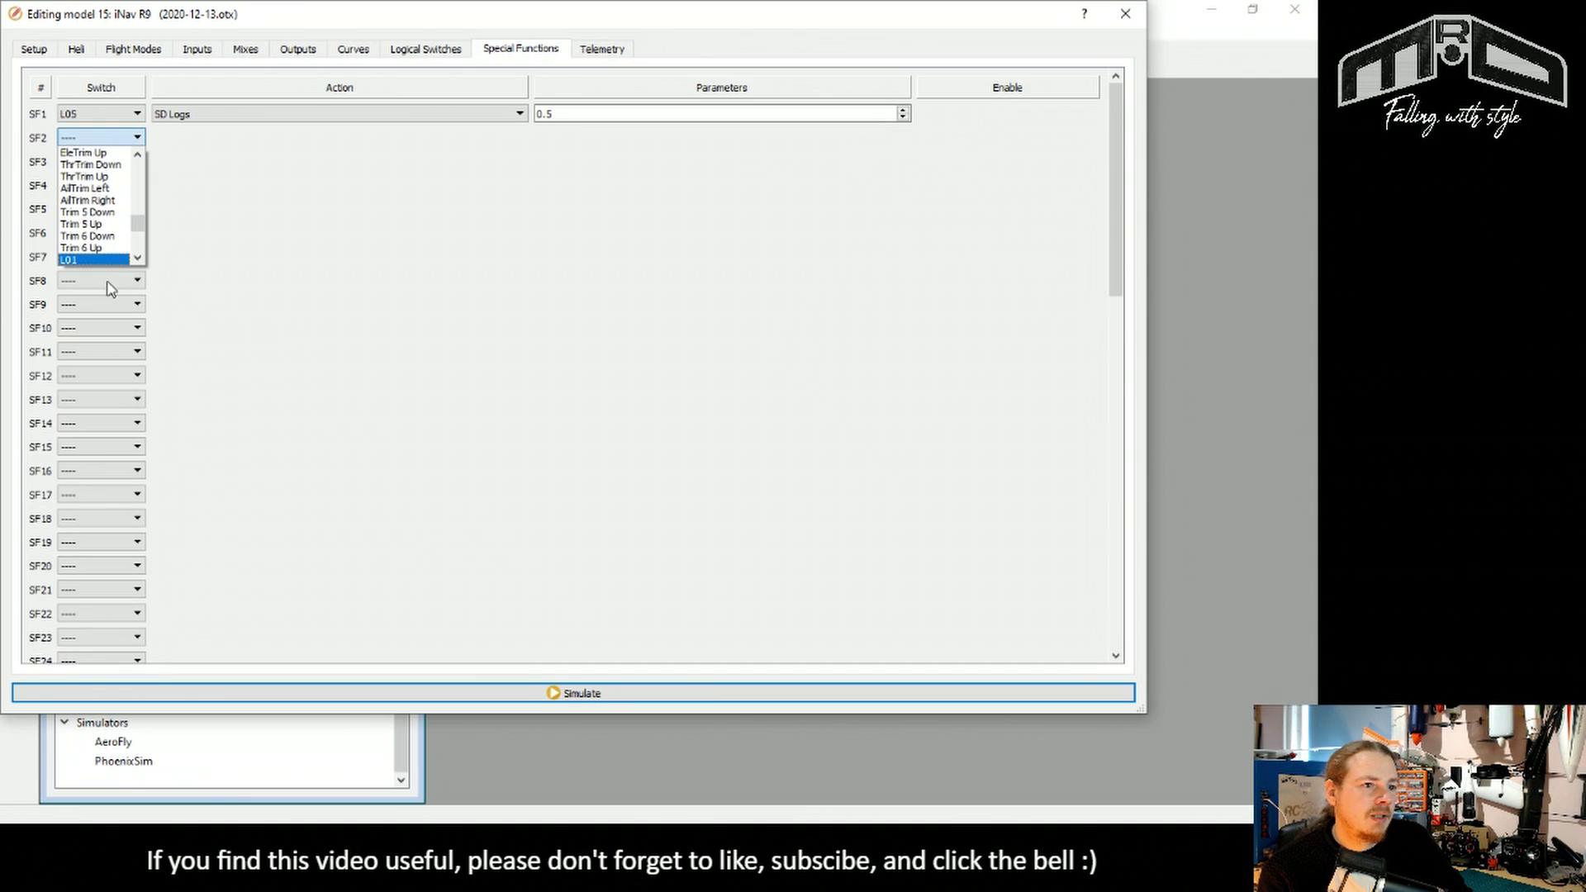
pyautogui.click(137, 259)
pyautogui.press('Down')
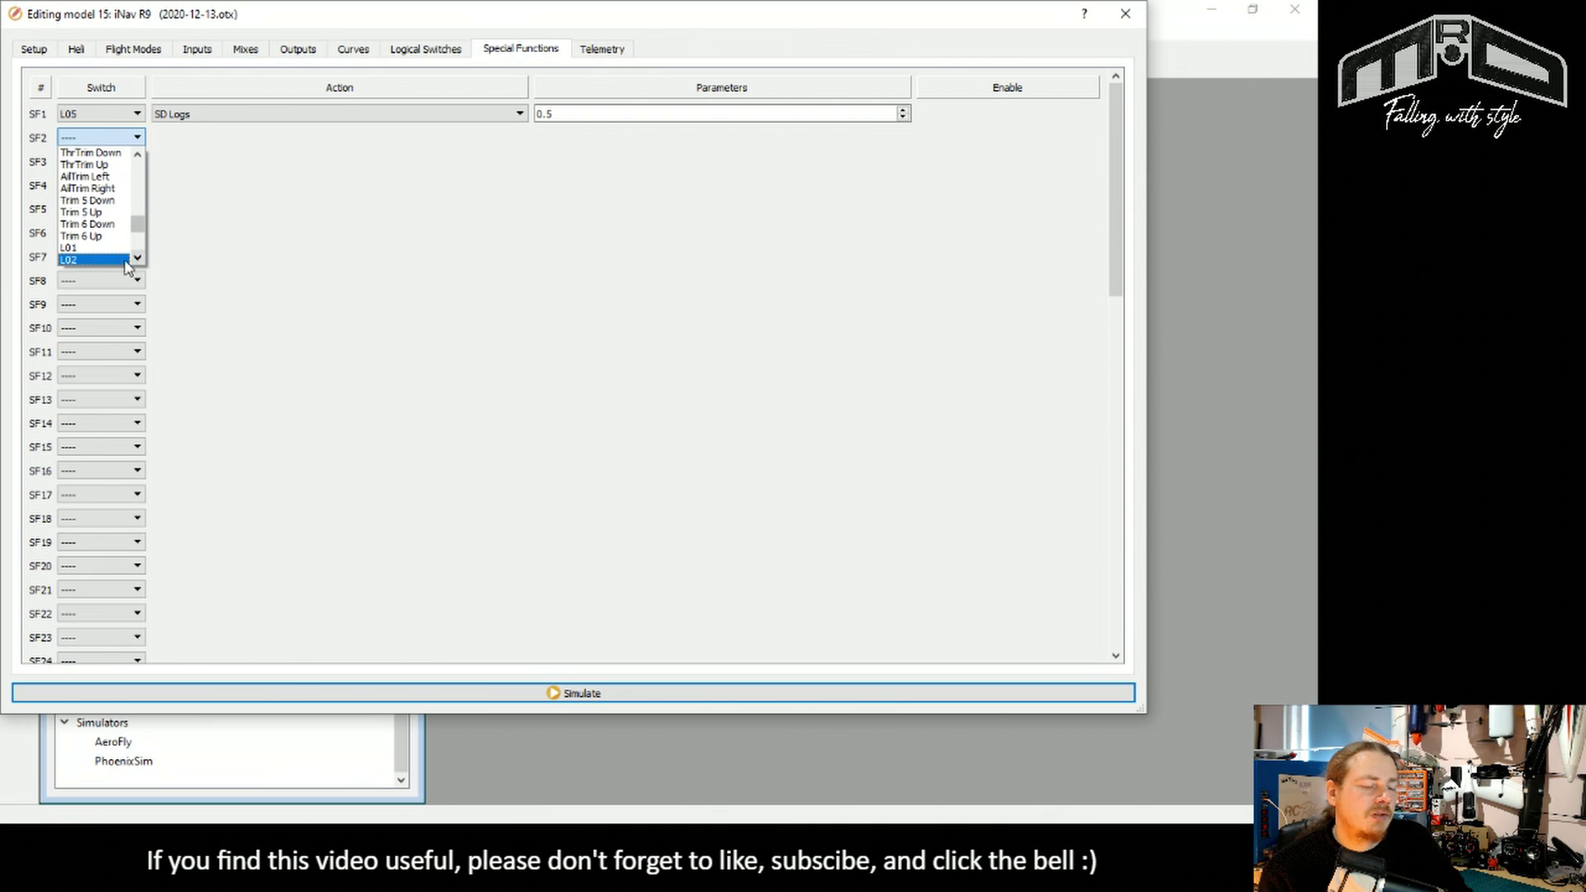
pyautogui.click(121, 261)
# Set SF2's action to Adjust GV2 with Value 1 and enable it
pyautogui.click(203, 138)
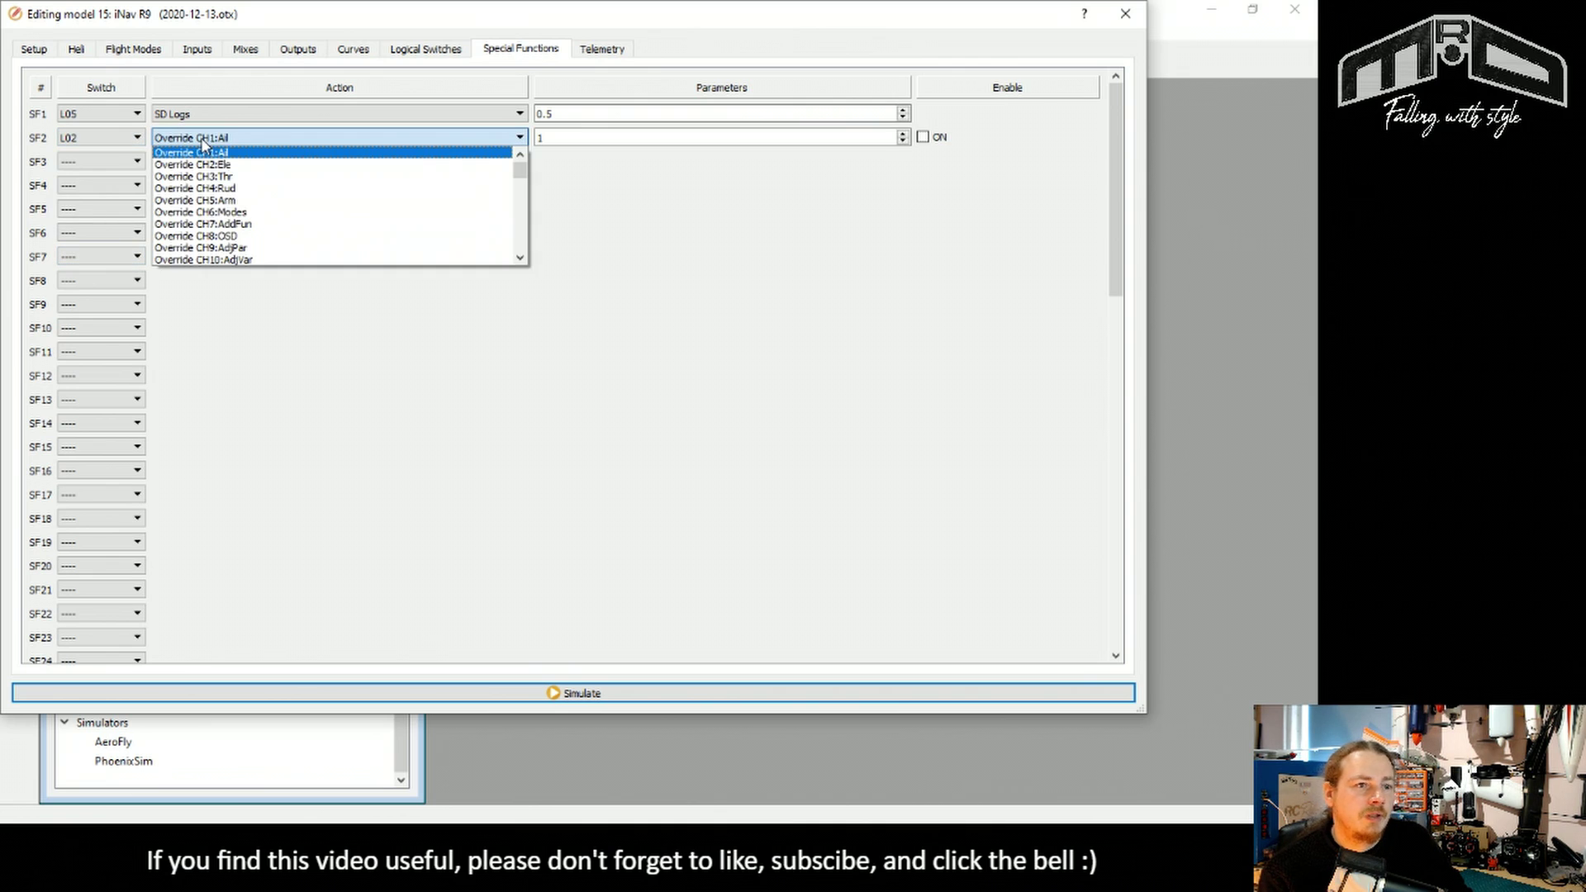
pyautogui.press('a')
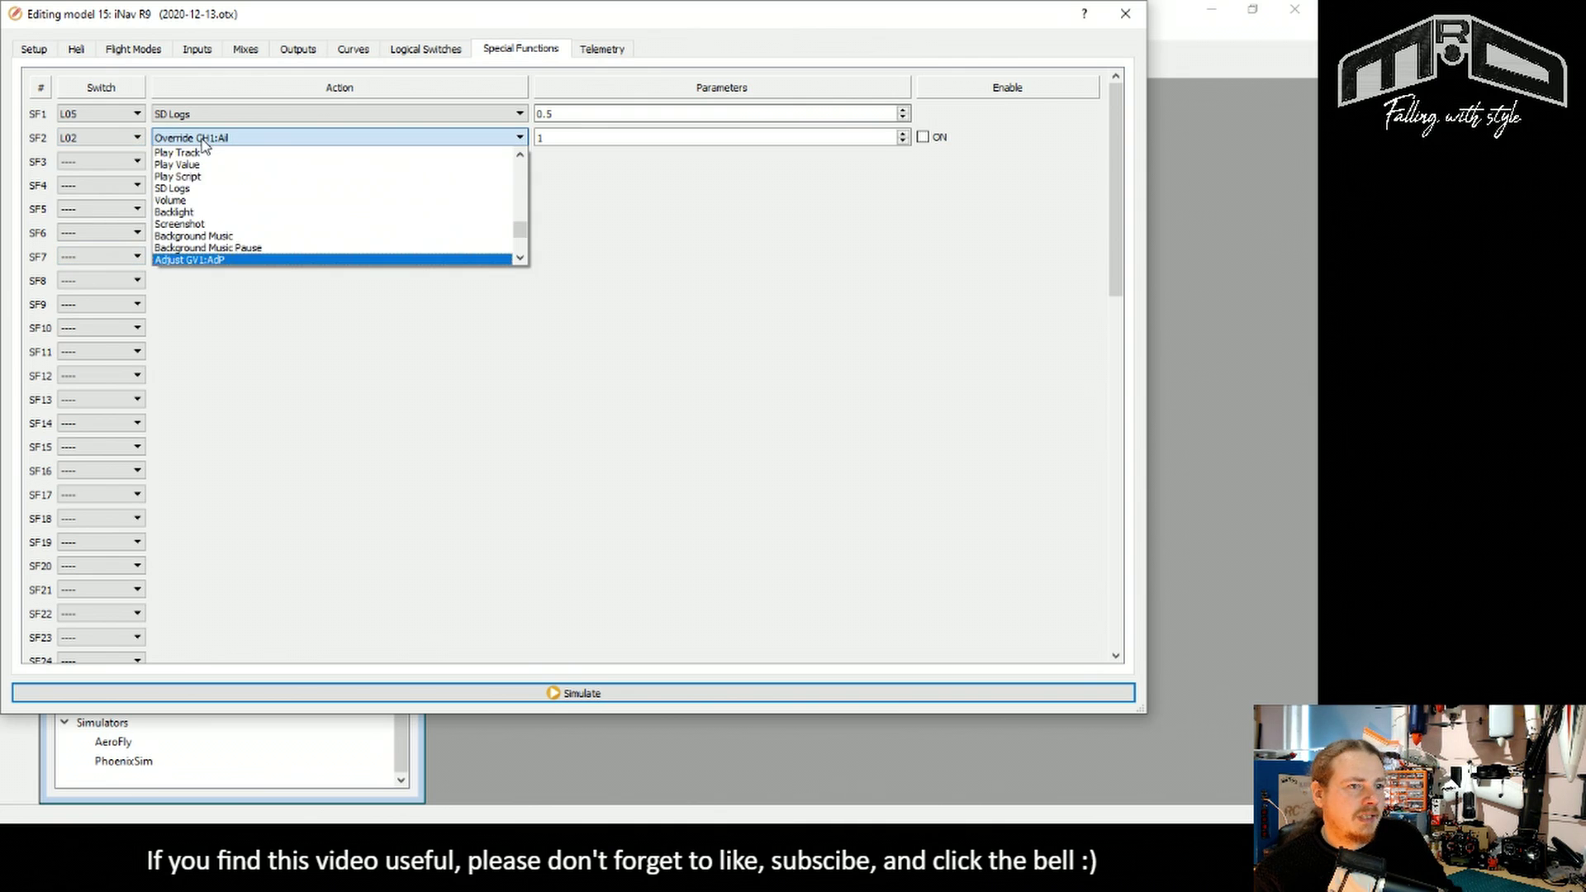
pyautogui.click(521, 260)
pyautogui.click(227, 261)
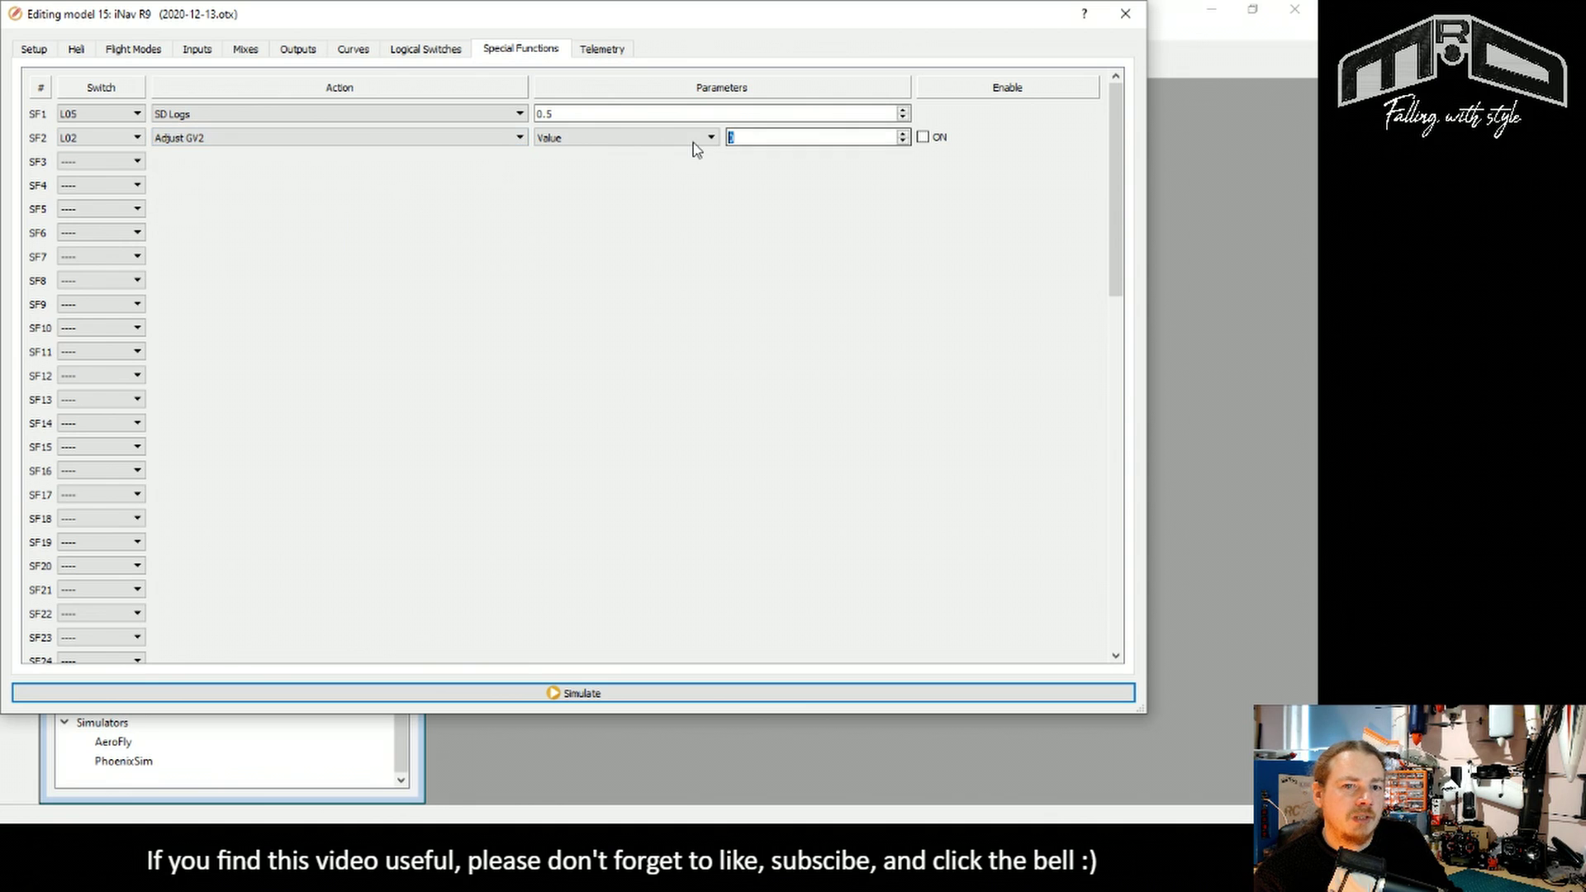
pyautogui.write('1')
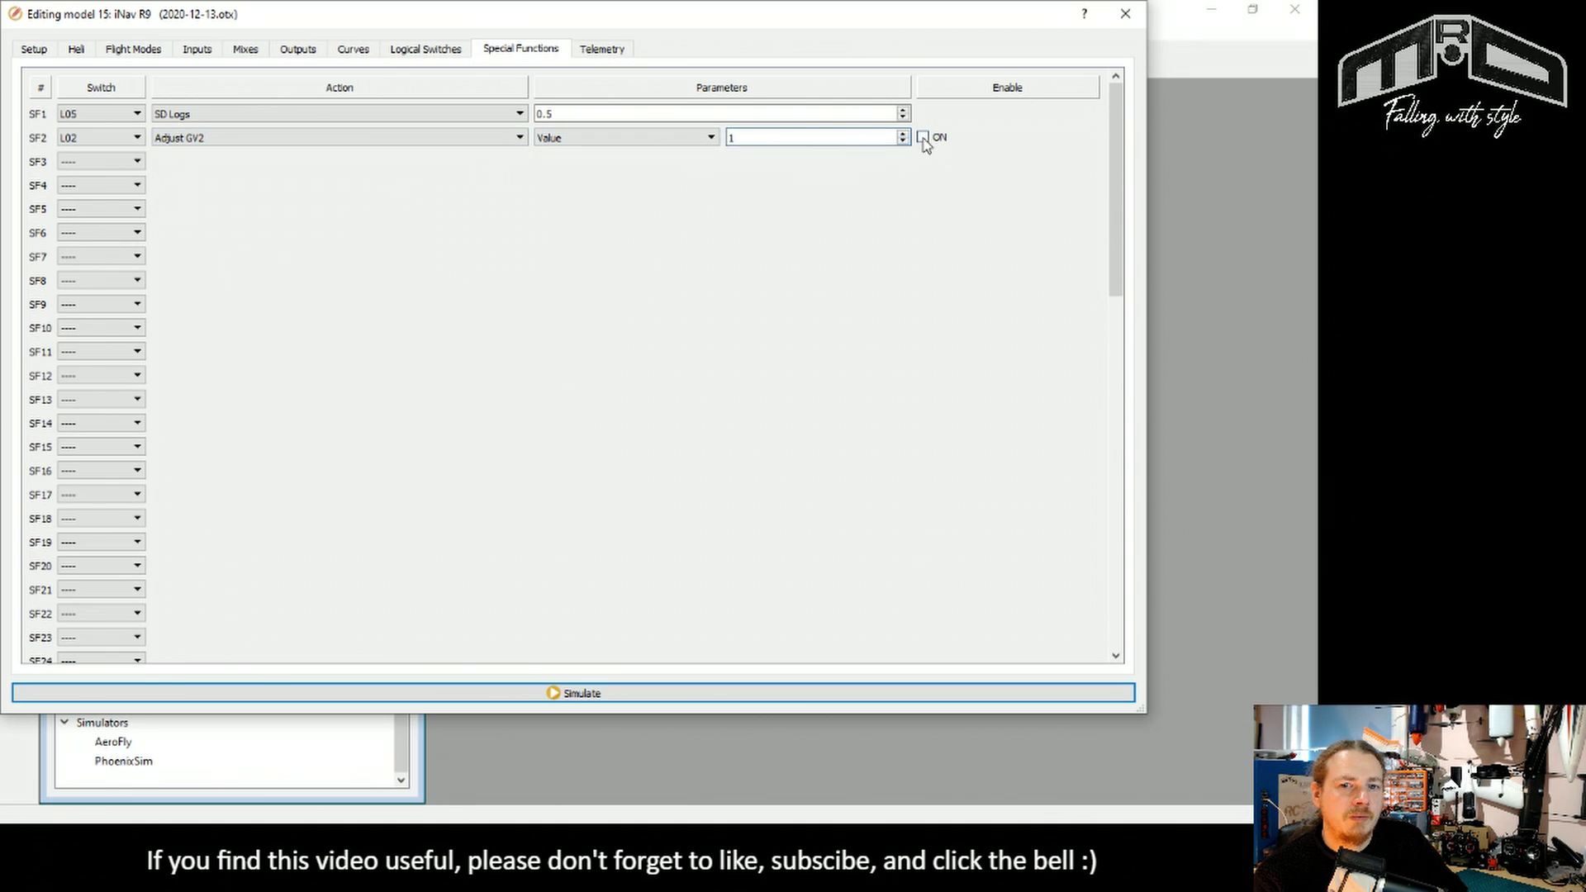
pyautogui.click(922, 138)
# Set up special function SF3 on switch L03 to adjust GV2 to Value 0, and enable it
pyautogui.click(103, 165)
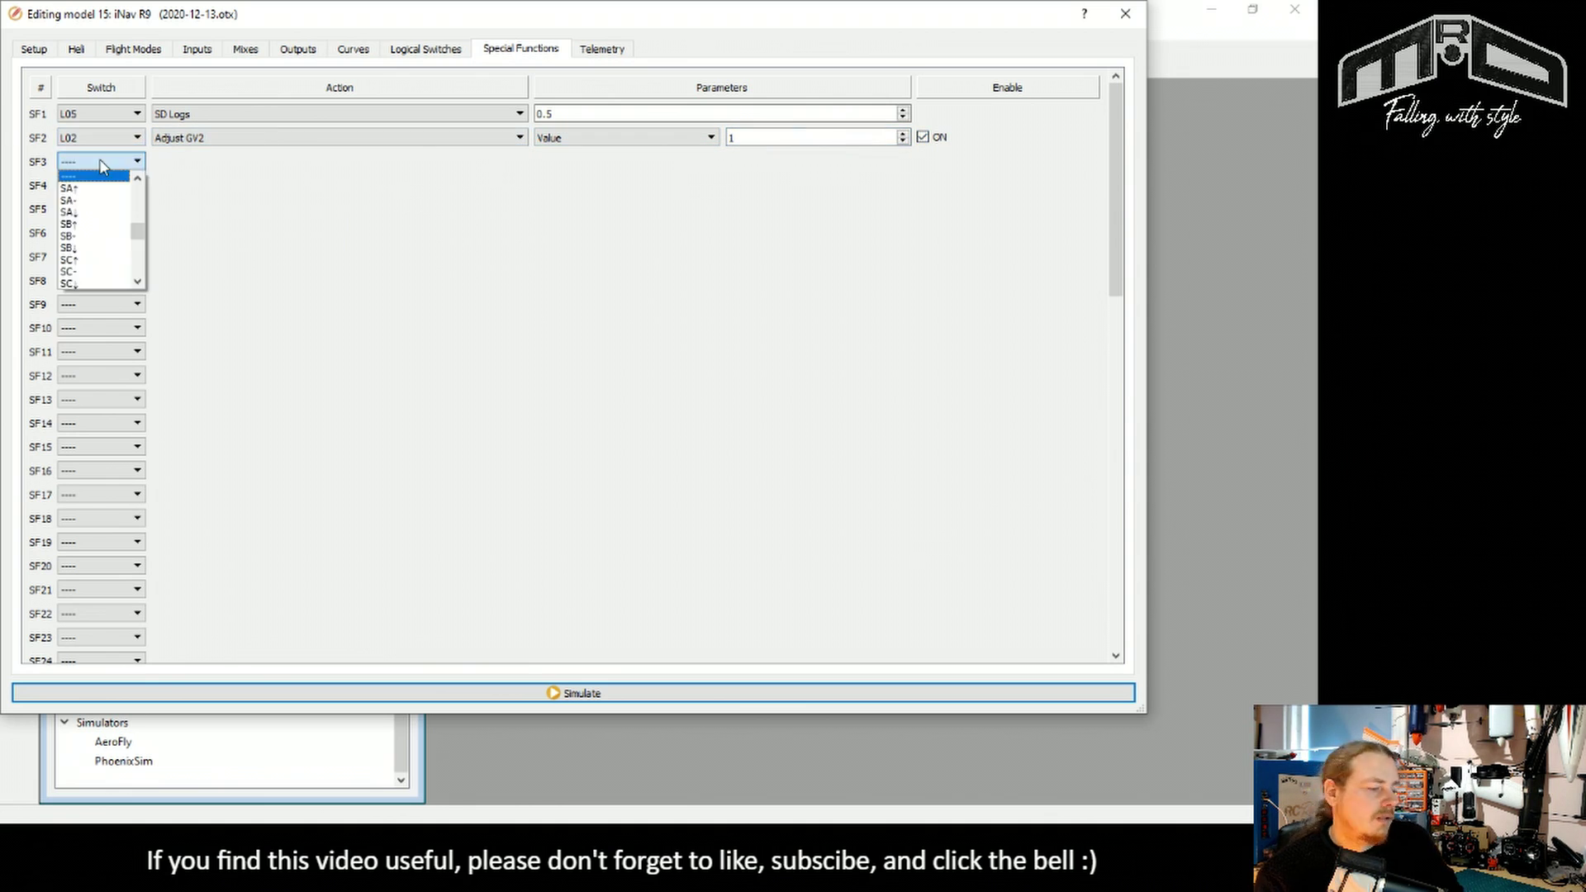
pyautogui.scroll(-10, 97, 232)
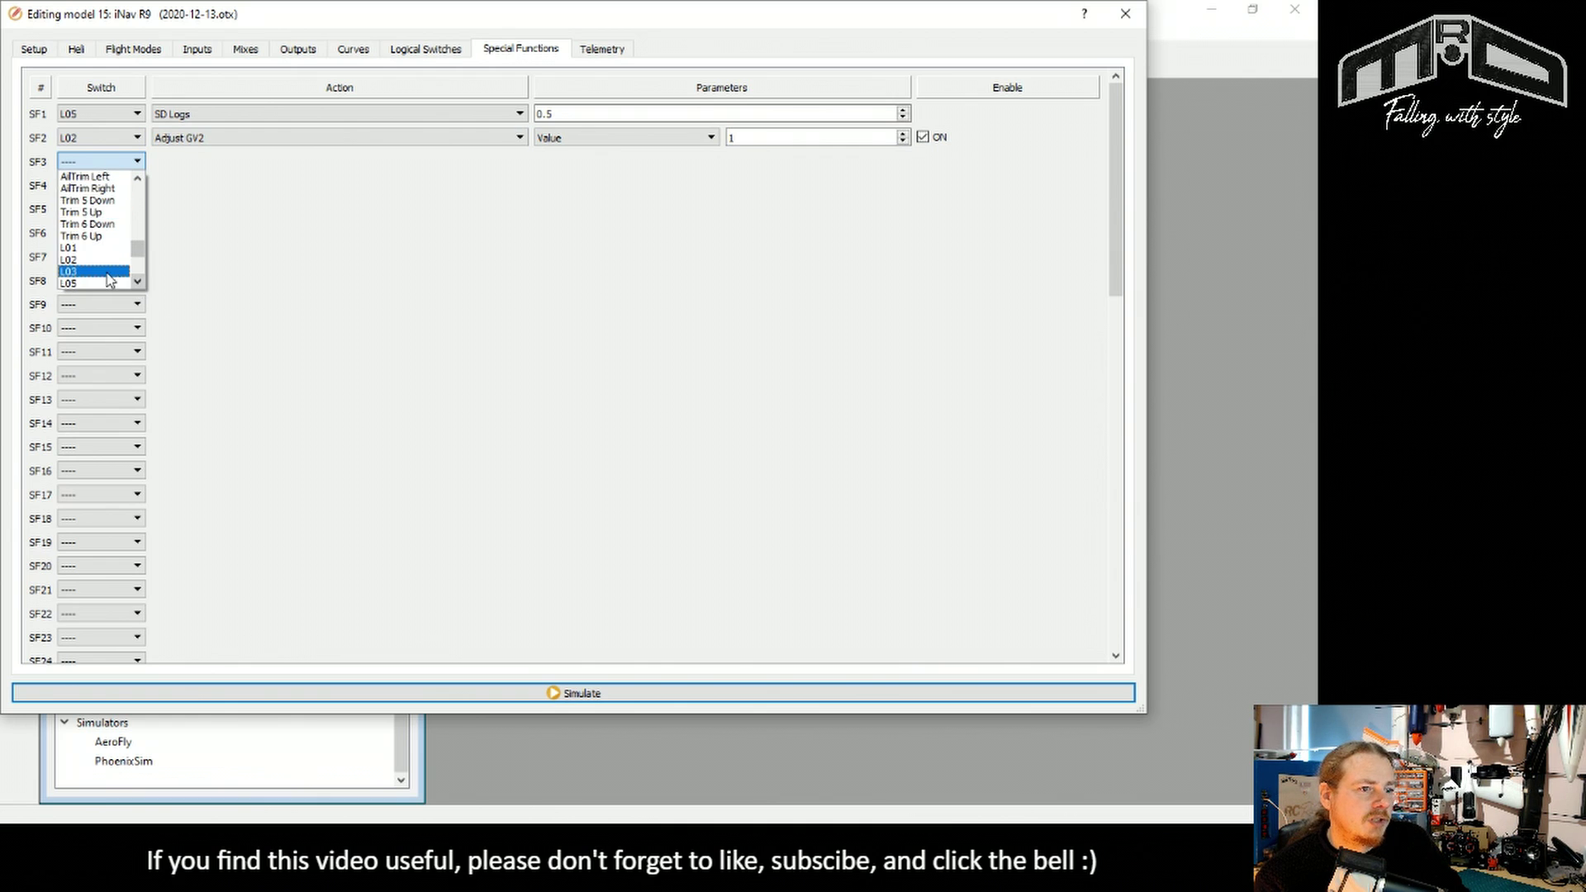
pyautogui.click(99, 275)
pyautogui.click(190, 163)
pyautogui.scroll(-10, 495, 281)
pyautogui.scroll(-1, 501, 285)
pyautogui.click(456, 283)
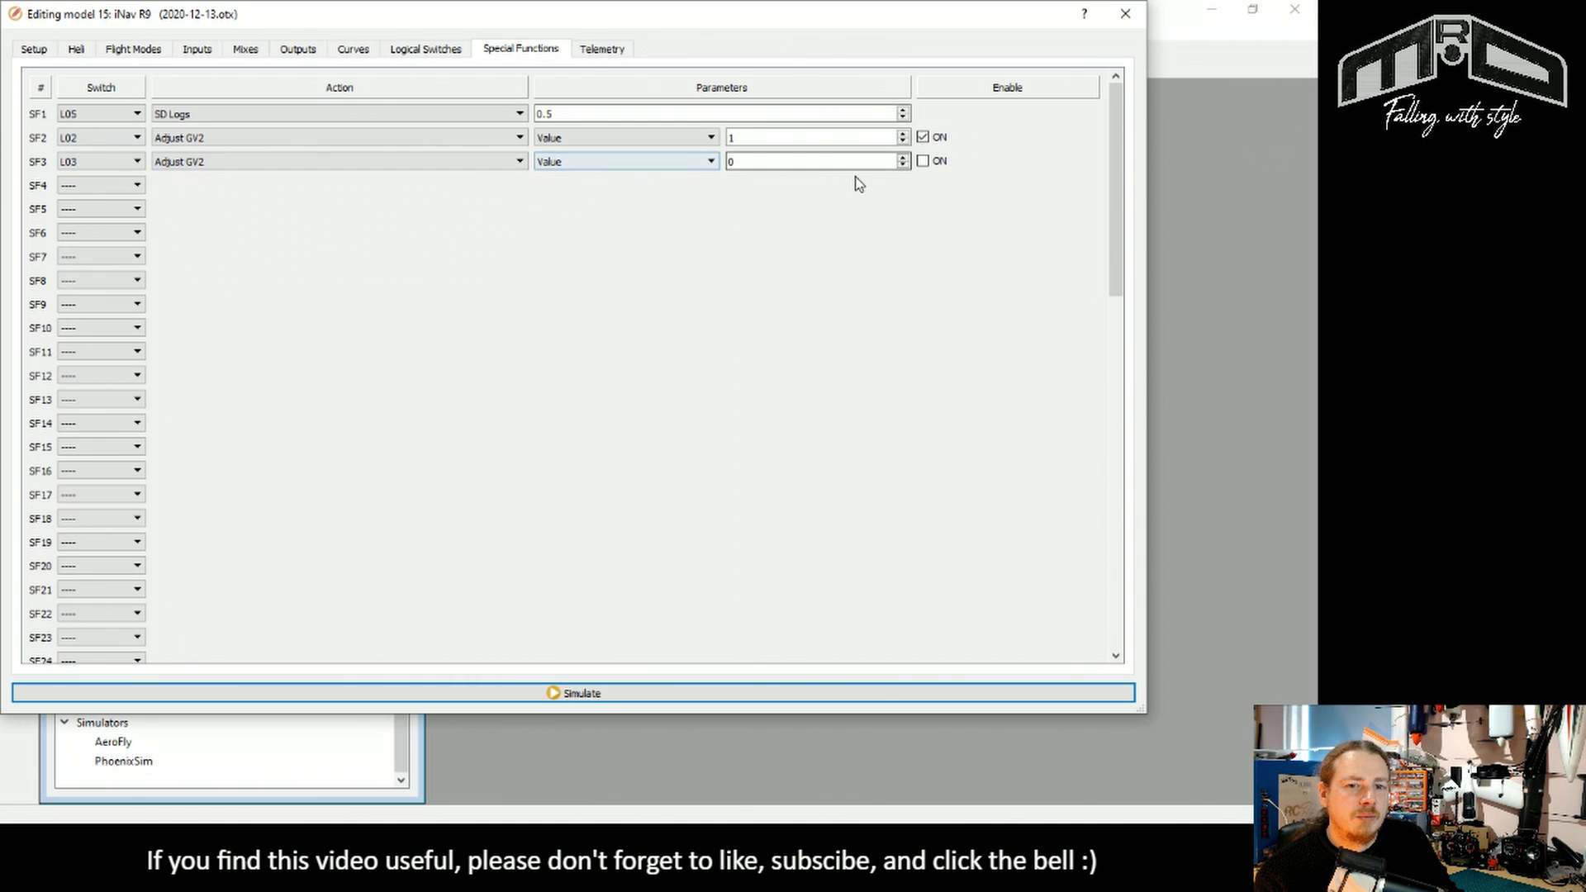
pyautogui.click(923, 160)
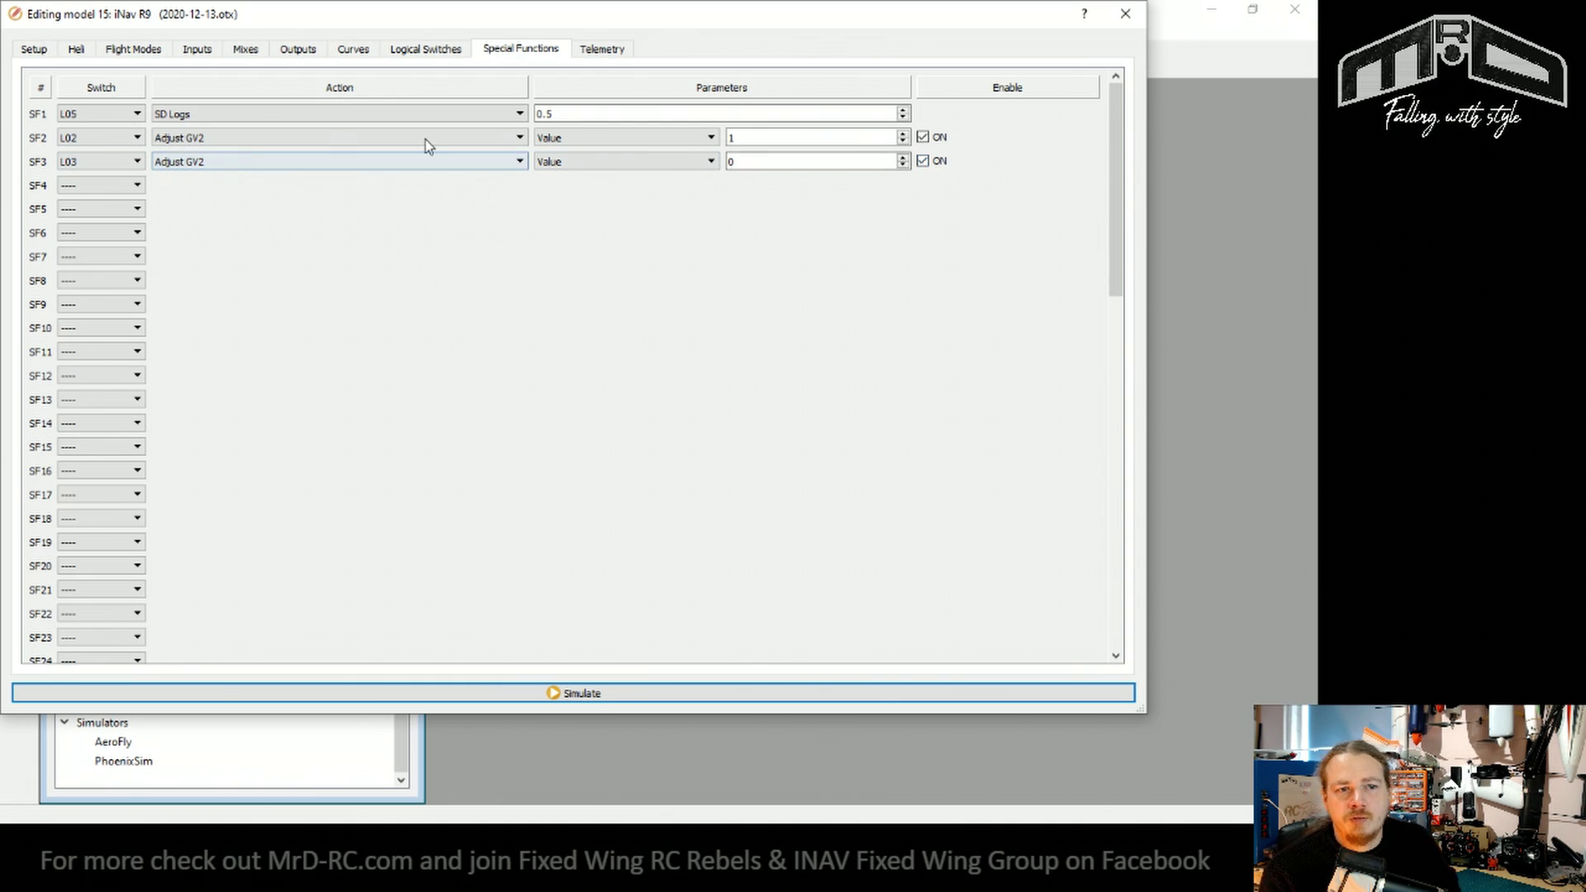
pyautogui.click(743, 161)
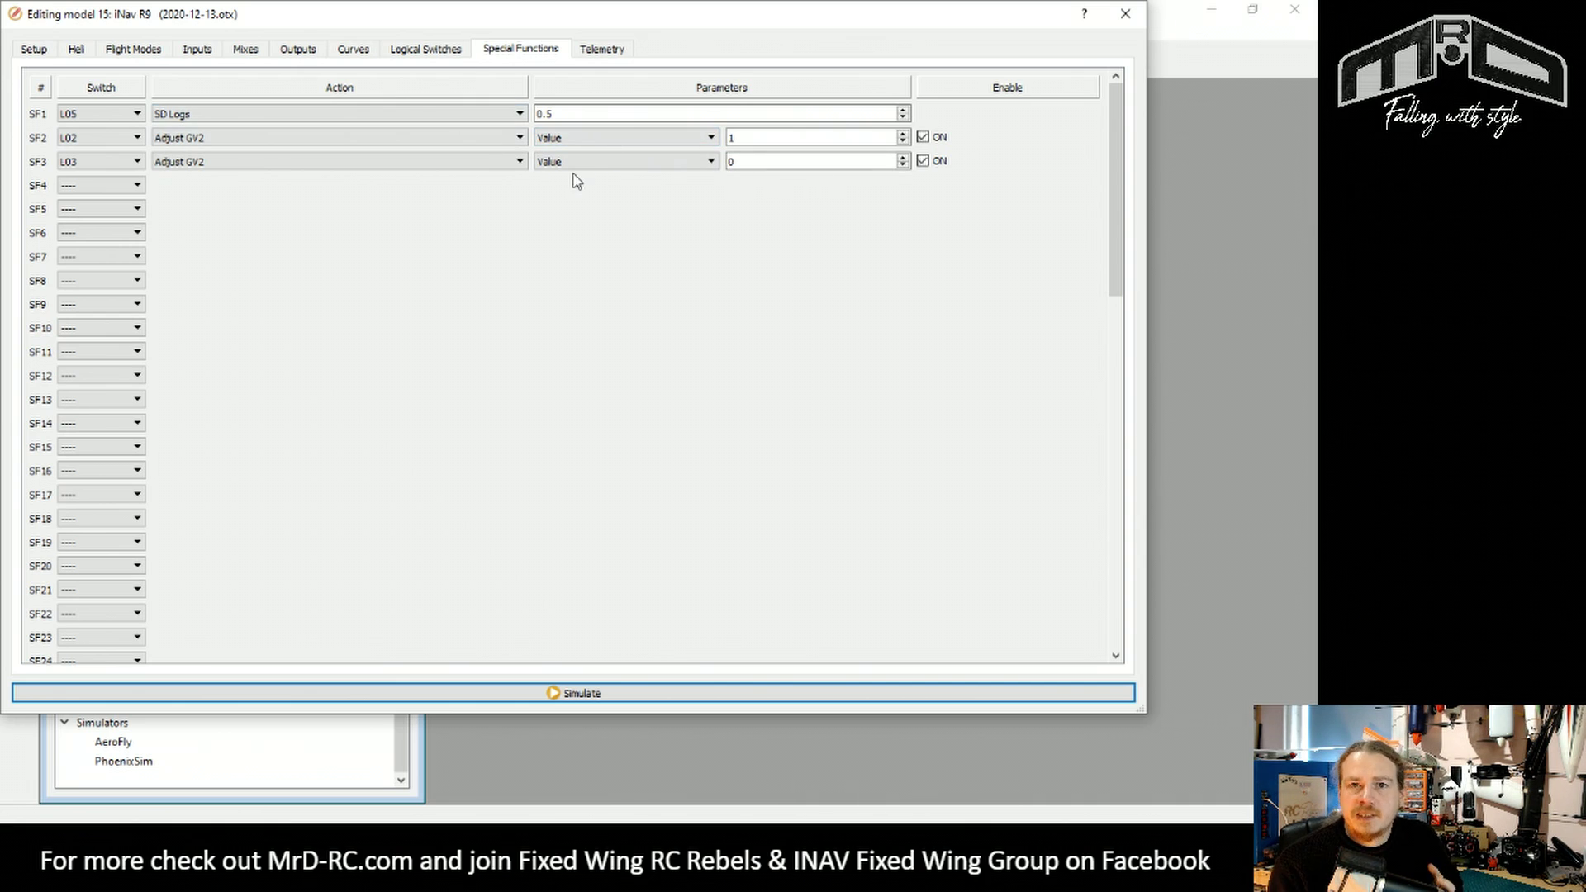
# Set logical switch L04 to a=x with GV2:Fly as V1 and 0 as V2
pyautogui.click(423, 50)
pyautogui.click(217, 185)
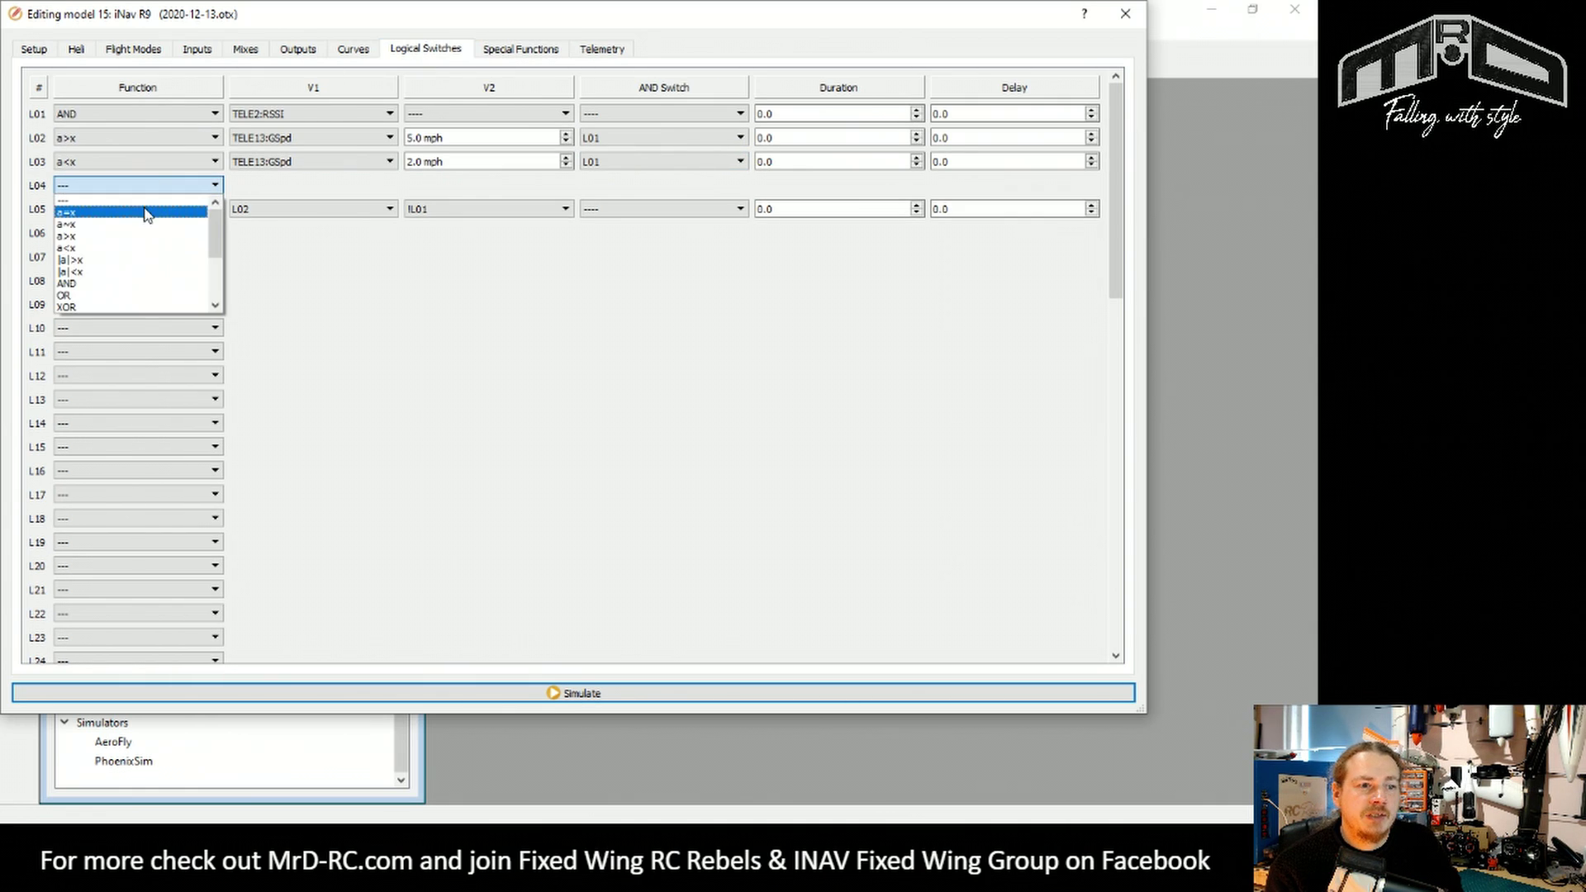
pyautogui.click(147, 213)
pyautogui.click(289, 187)
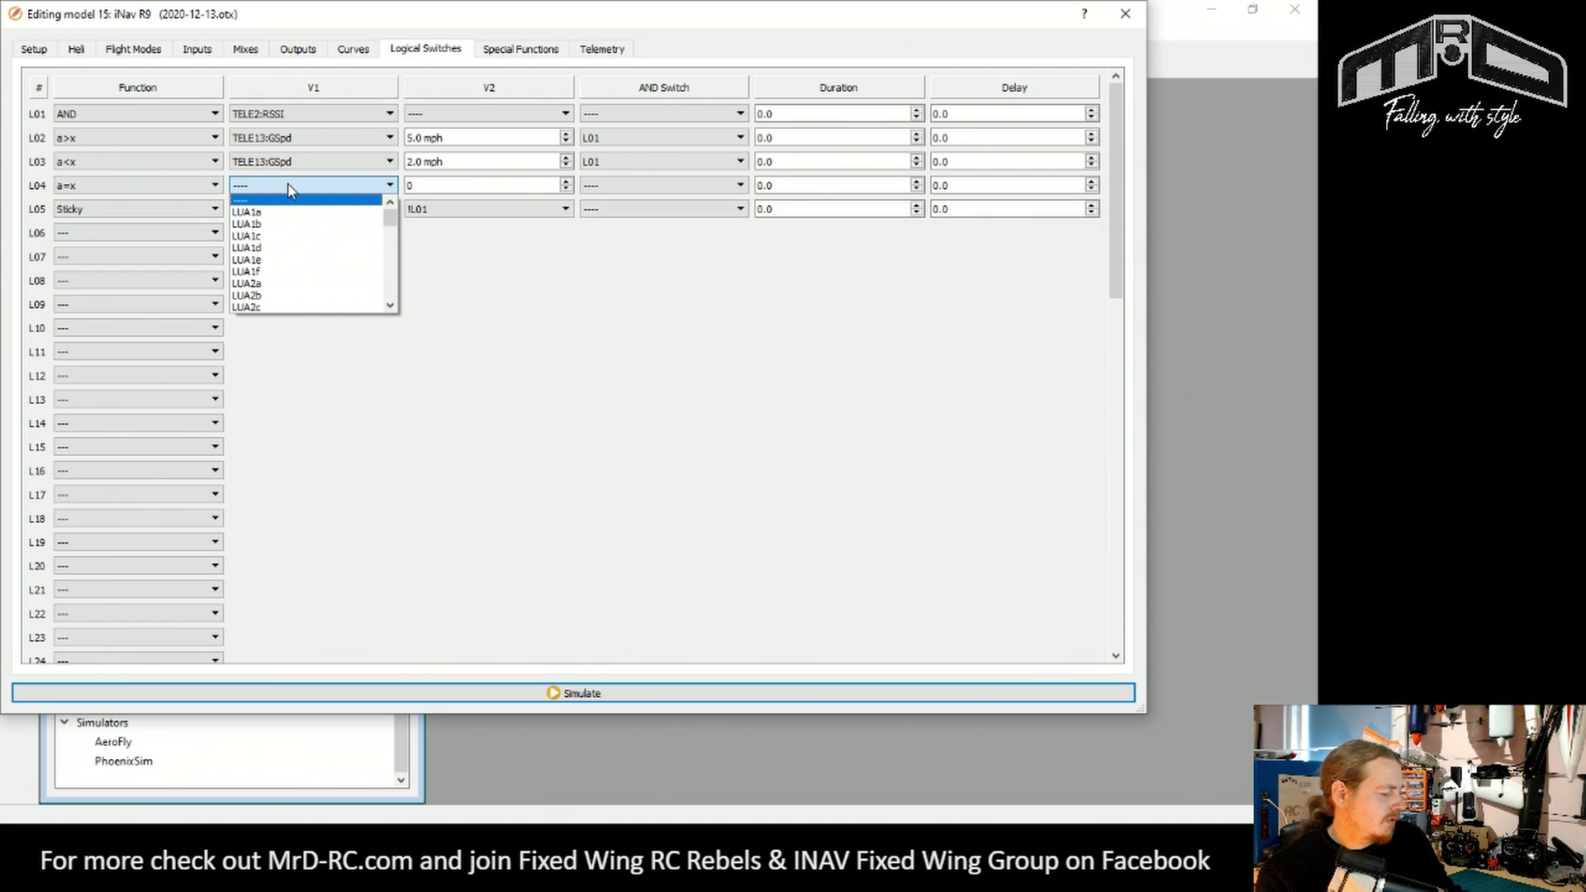
pyautogui.scroll(-15, 308, 248)
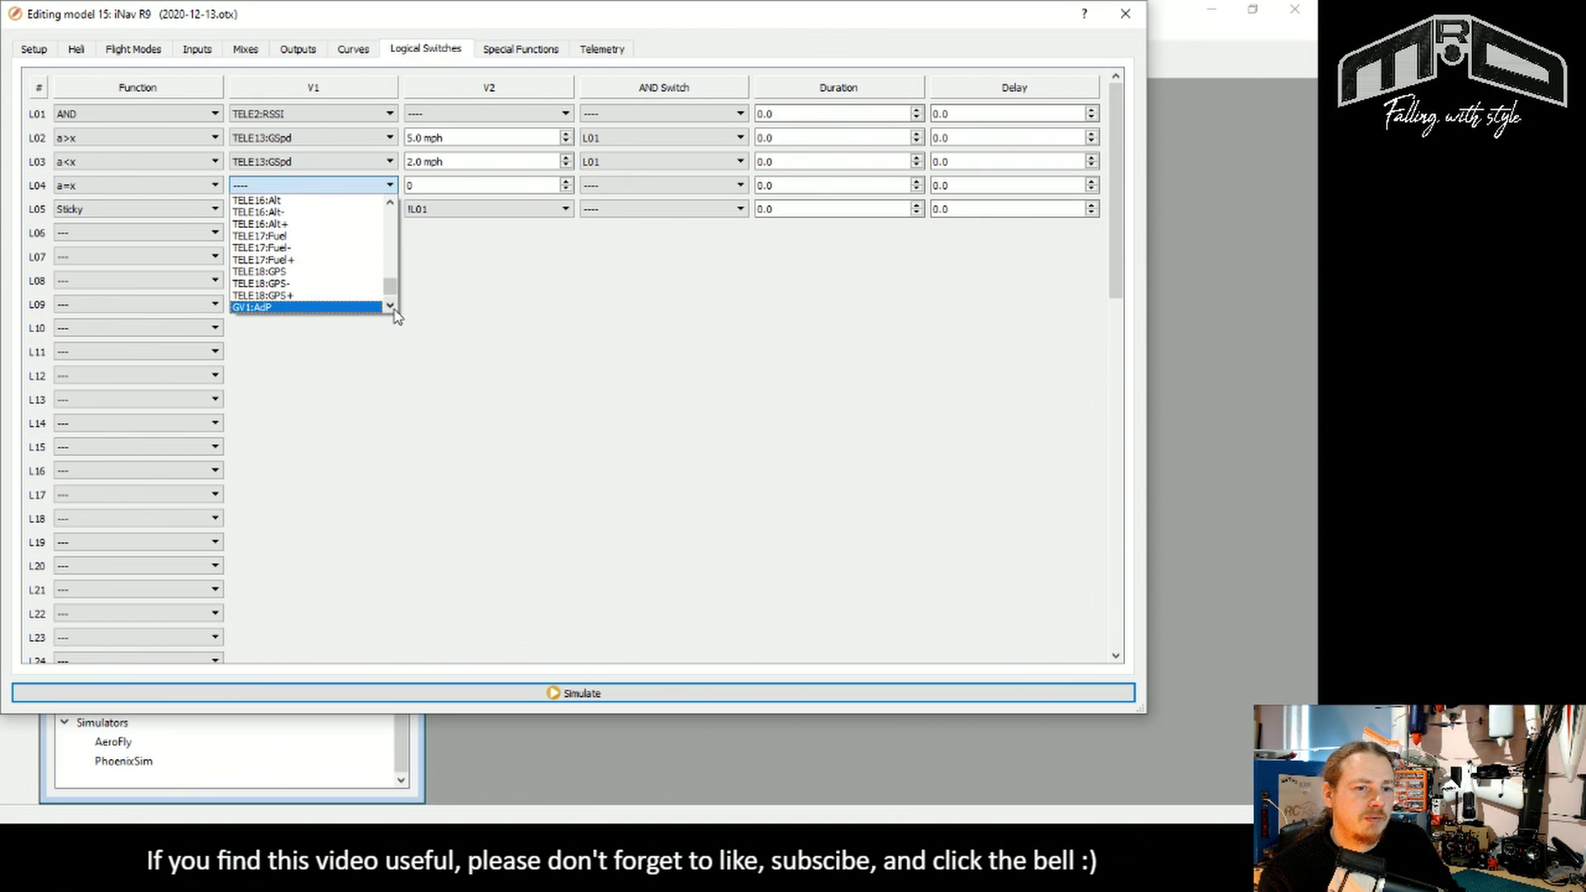
pyautogui.scroll(-1, 395, 316)
pyautogui.click(291, 308)
pyautogui.click(444, 187)
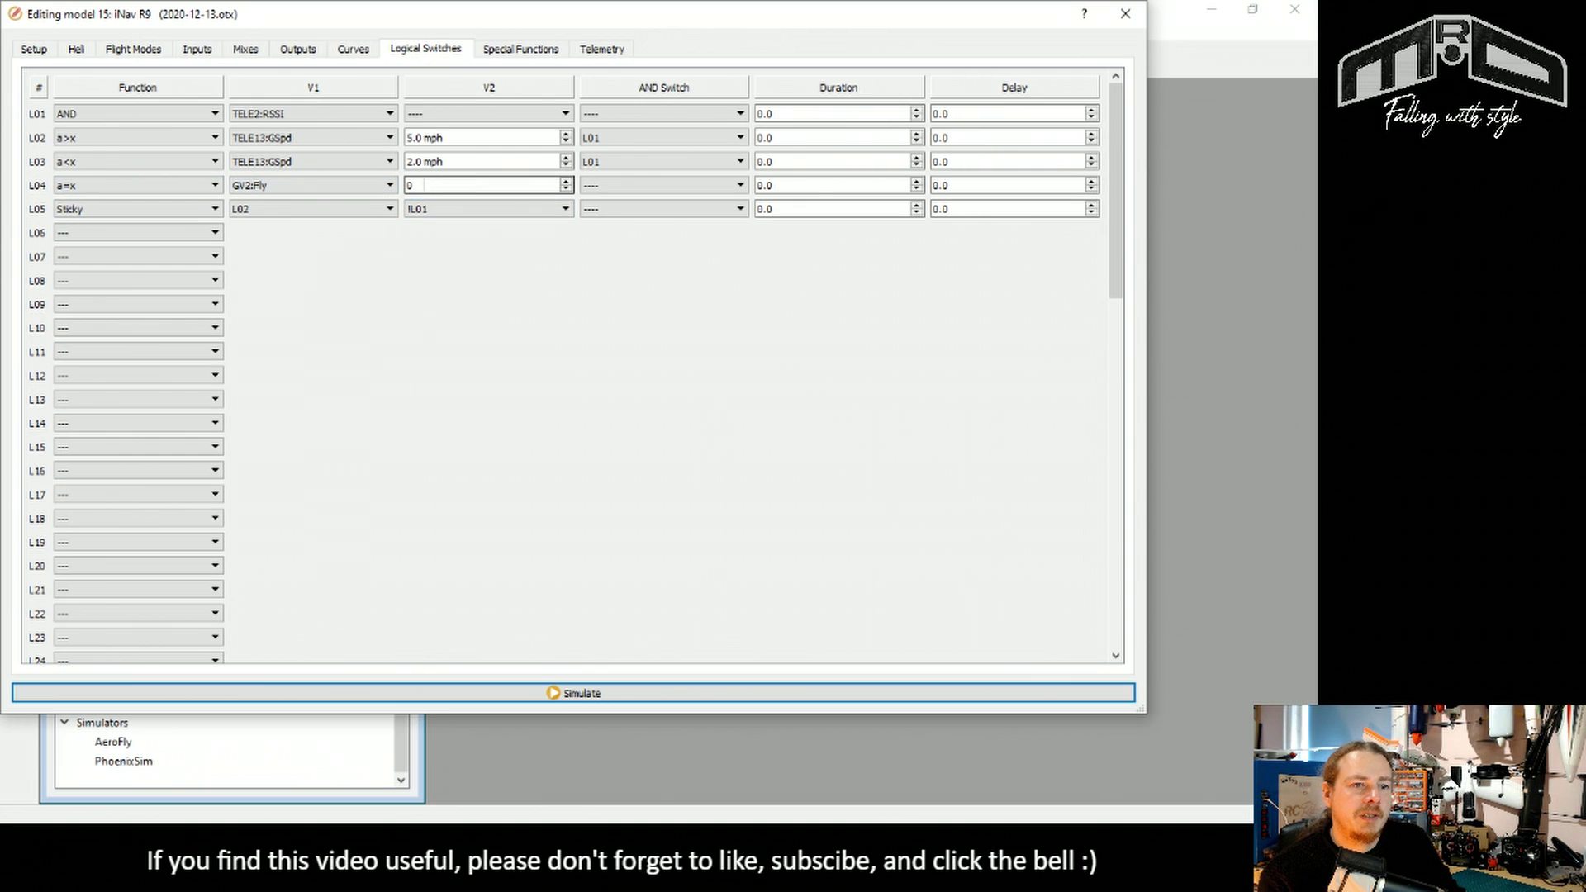
# Set L04's AND switch to !L01
pyautogui.click(595, 190)
pyautogui.moveTo(741, 241); pyautogui.dragTo(741, 204)
pyautogui.click(648, 224)
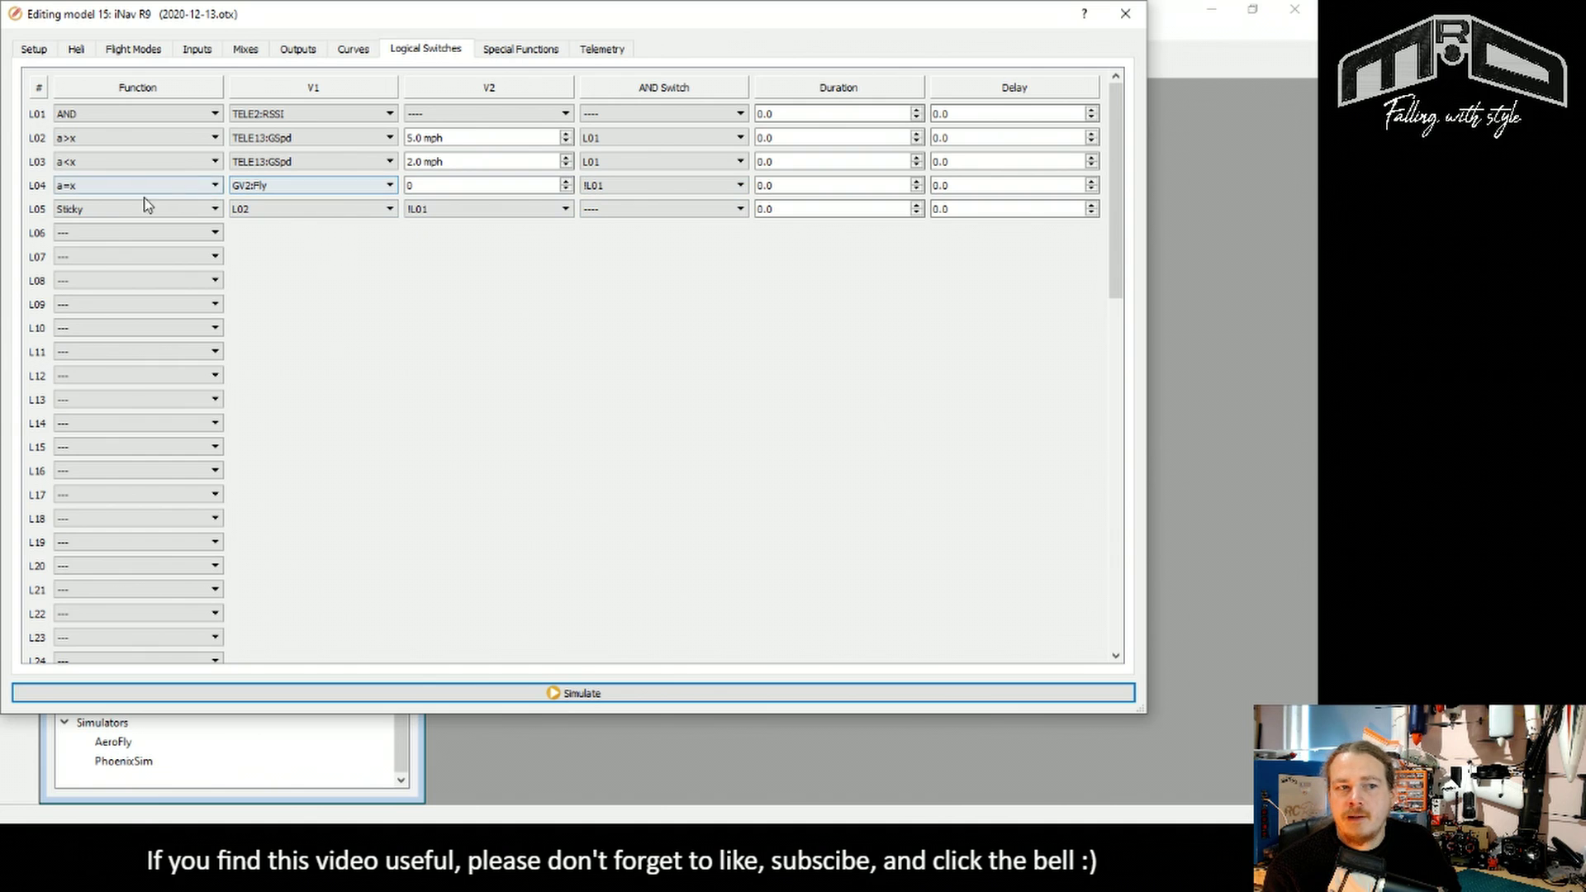
# Change V2 of the Sticky switch L05 to L04
pyautogui.click(498, 211)
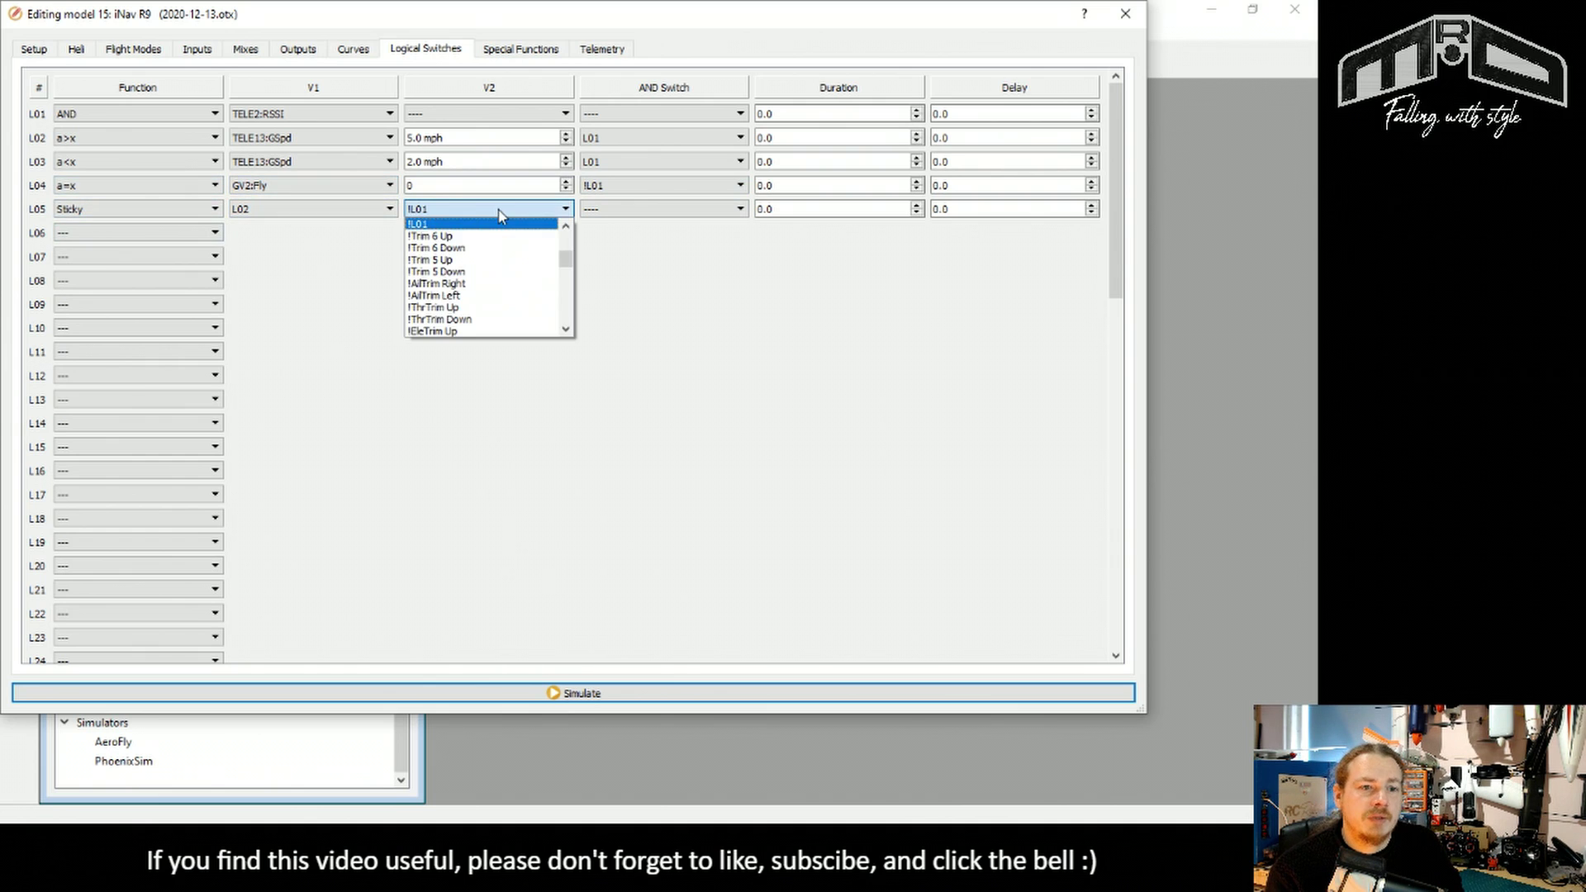
pyautogui.moveTo(565, 252); pyautogui.dragTo(575, 299)
pyautogui.click(415, 248)
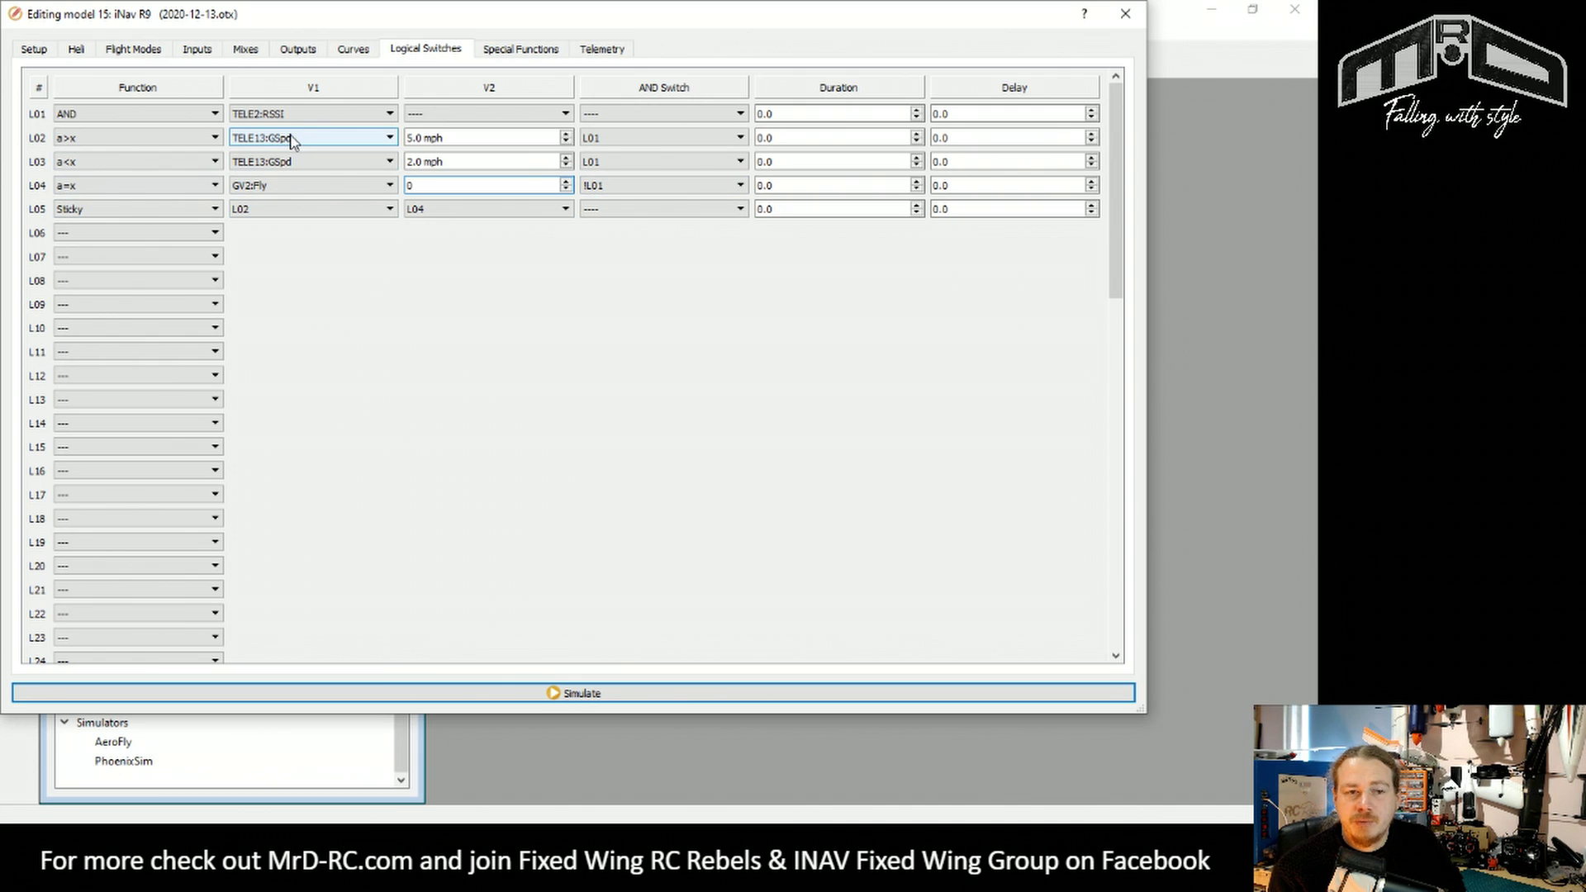
# Start the model simulation and toggle the simulated telemetry on, off and on again to check logical switches L01 to L05
pyautogui.click(610, 694)
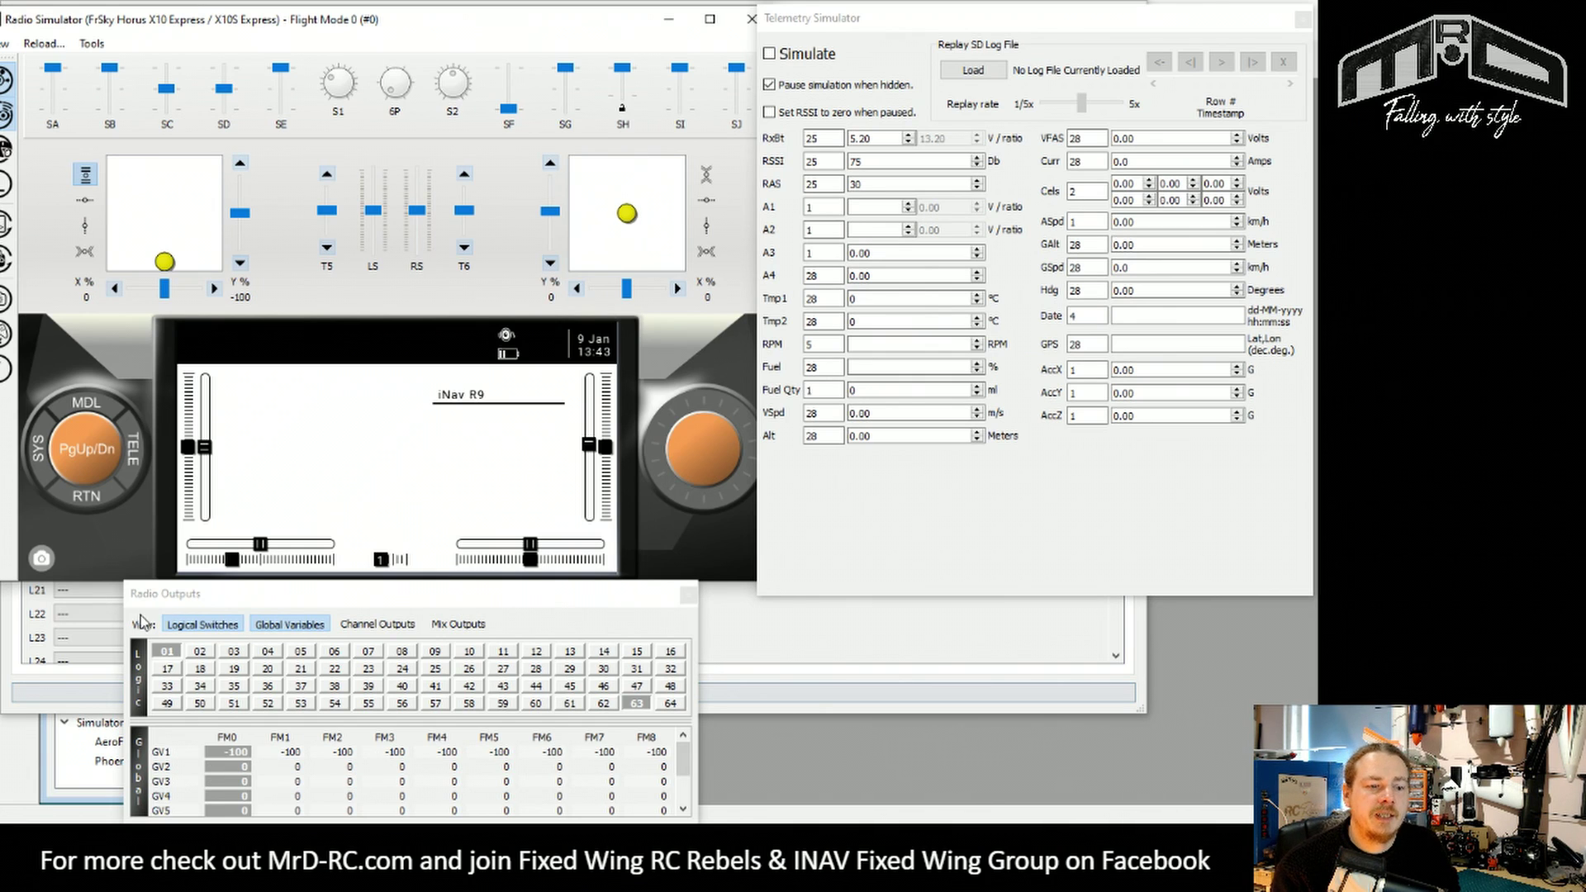
pyautogui.click(774, 67)
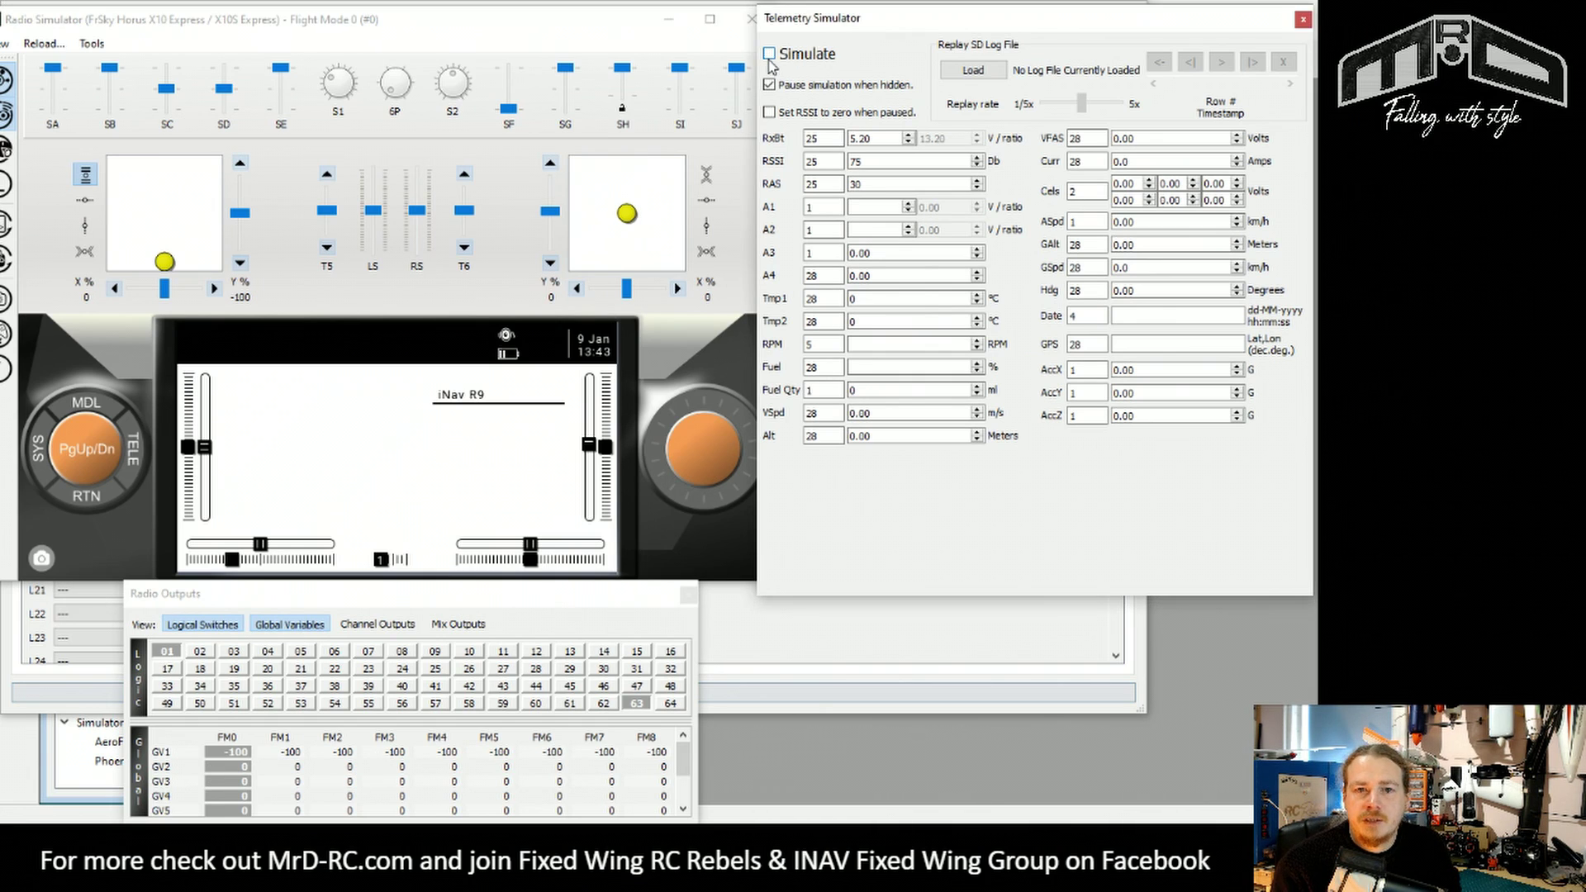
pyautogui.click(770, 55)
pyautogui.click(770, 55)
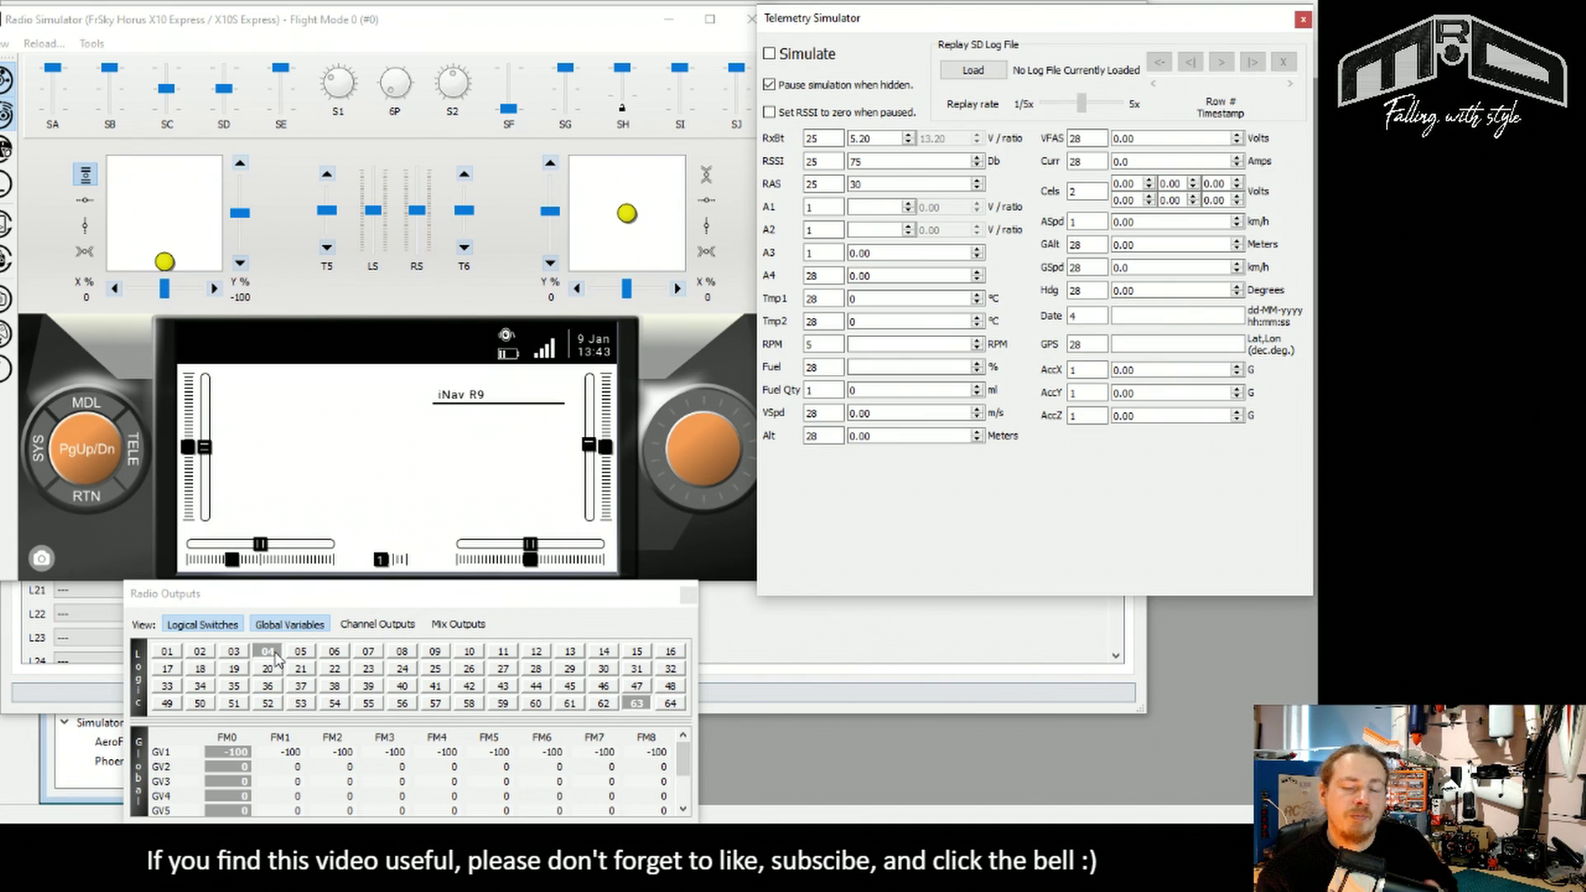
pyautogui.click(769, 53)
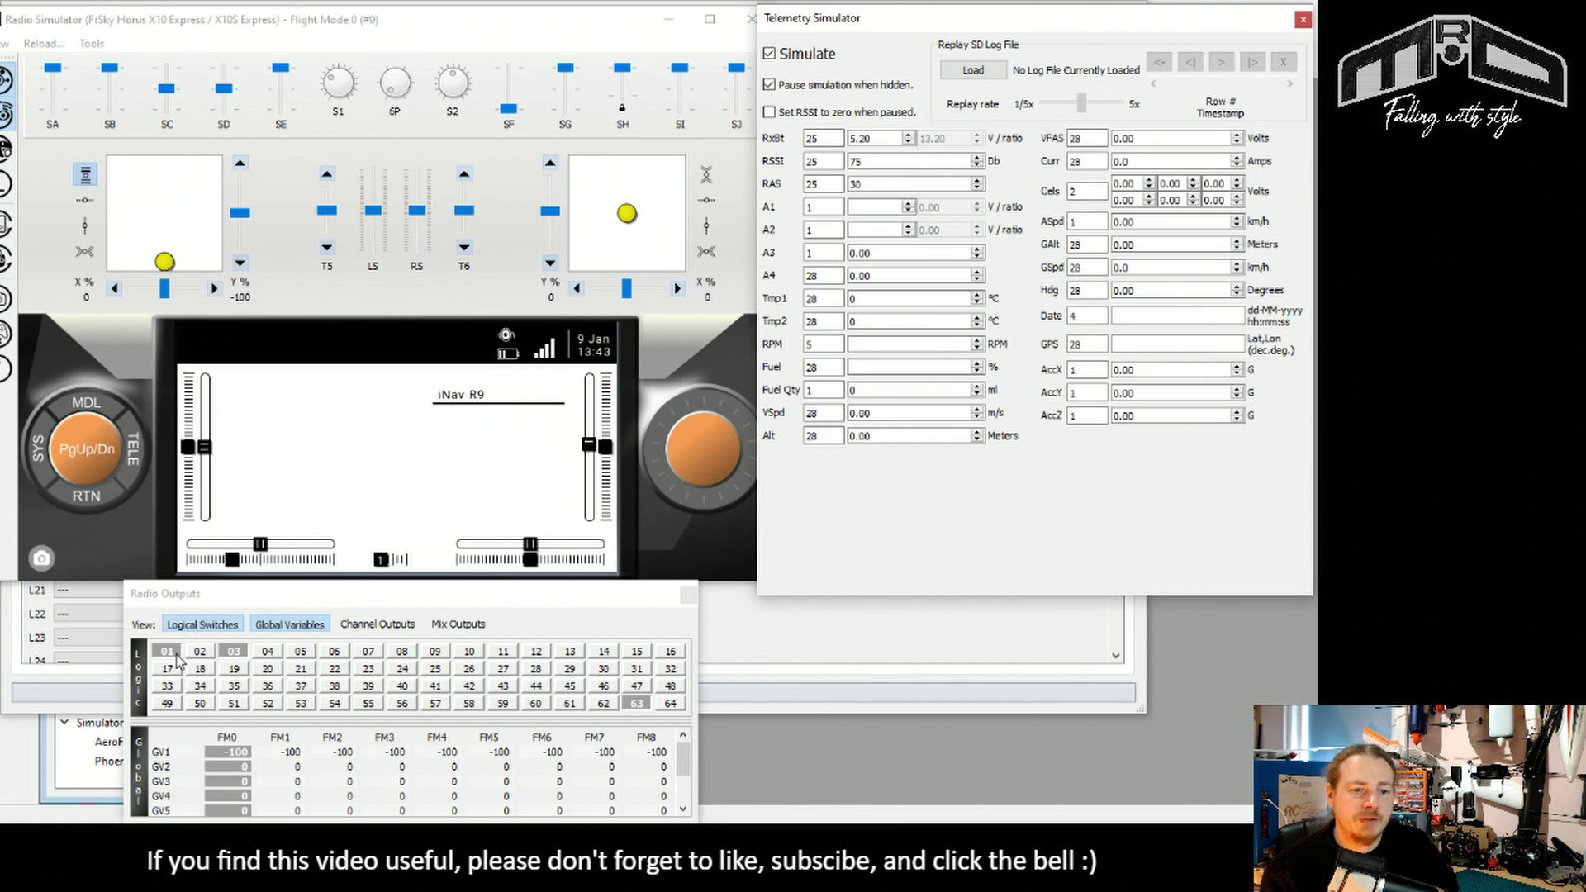
# Simulate a GSpd of 40 km/h followed by 0.1 km/h to check how GV2 and the logging switches respond
pyautogui.doubleClick(1121, 267)
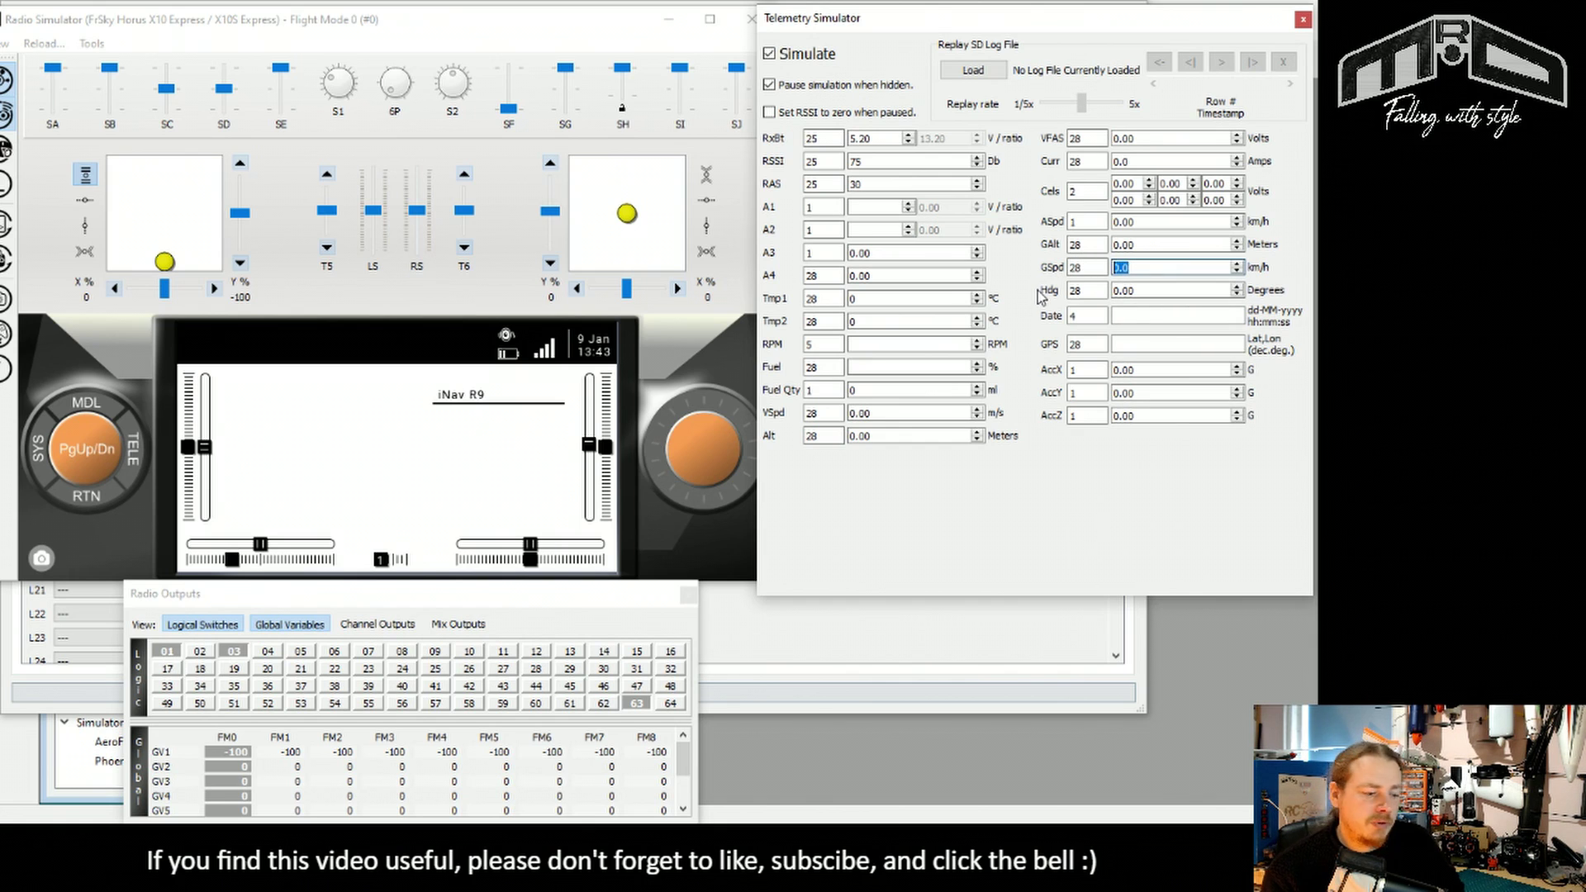
pyautogui.write('40')
pyautogui.press('Return')
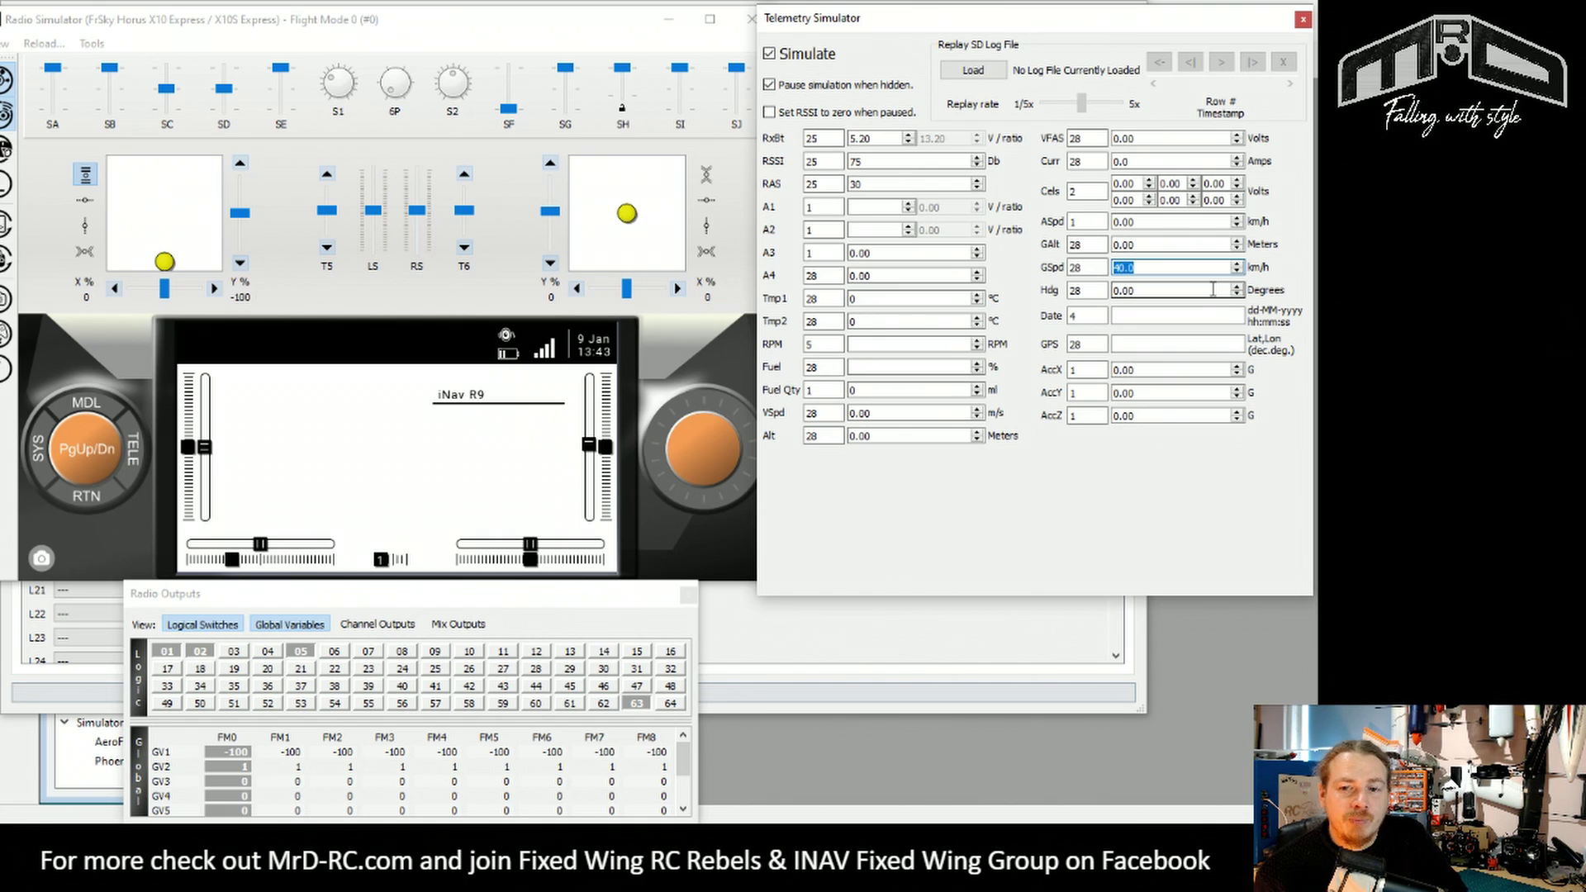
pyautogui.write('0.1')
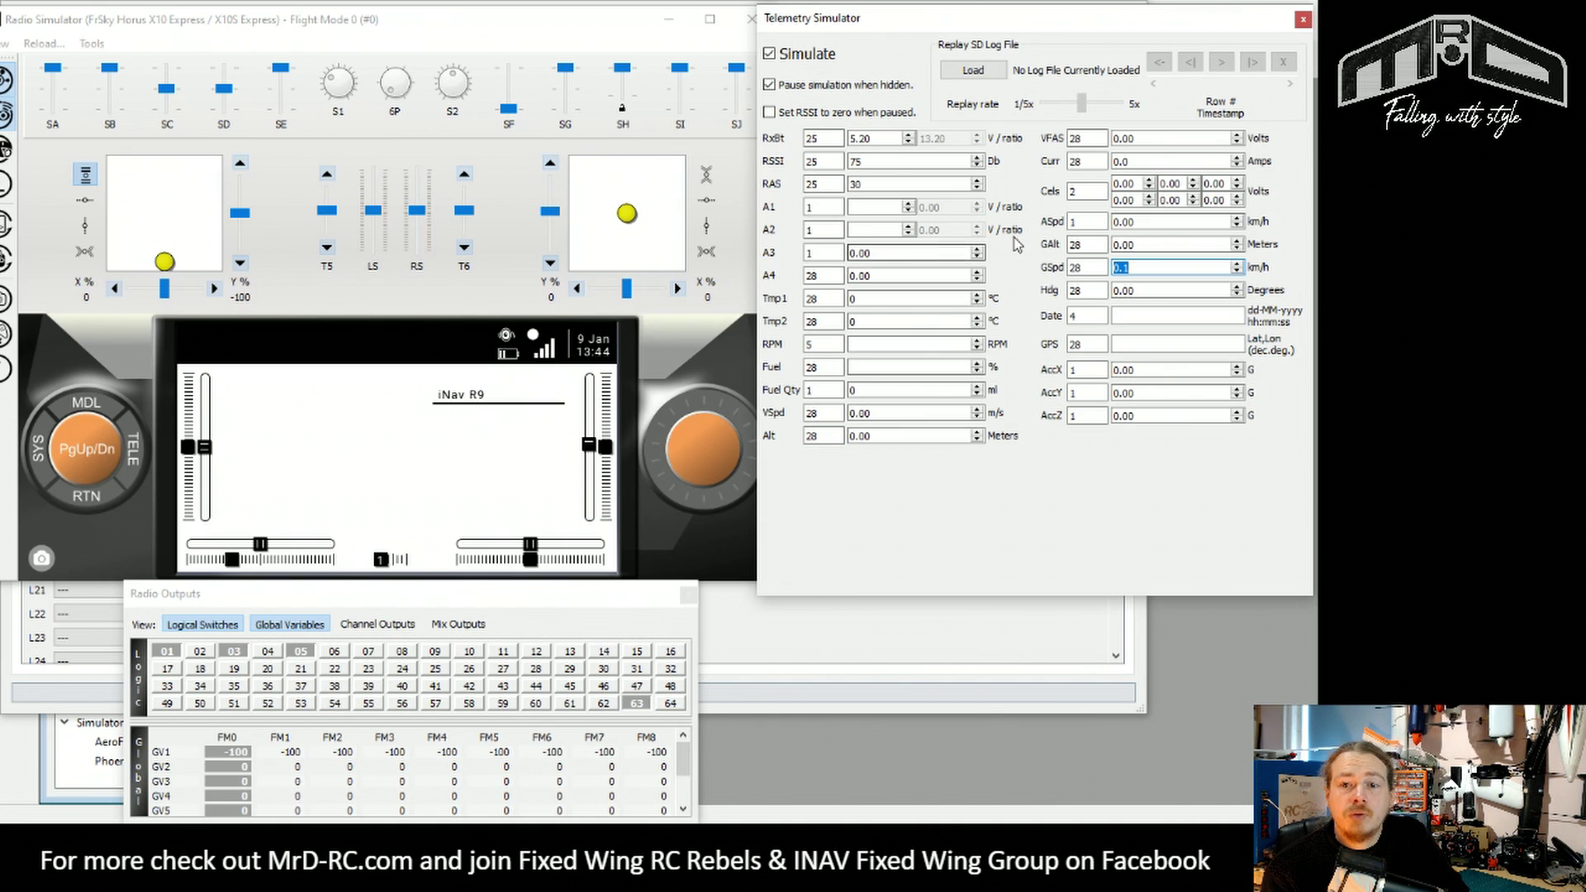
# Set the simulated GSpd back to 40 km/h and switch telemetry off and on to test an in-flight signal loss
pyautogui.write('40')
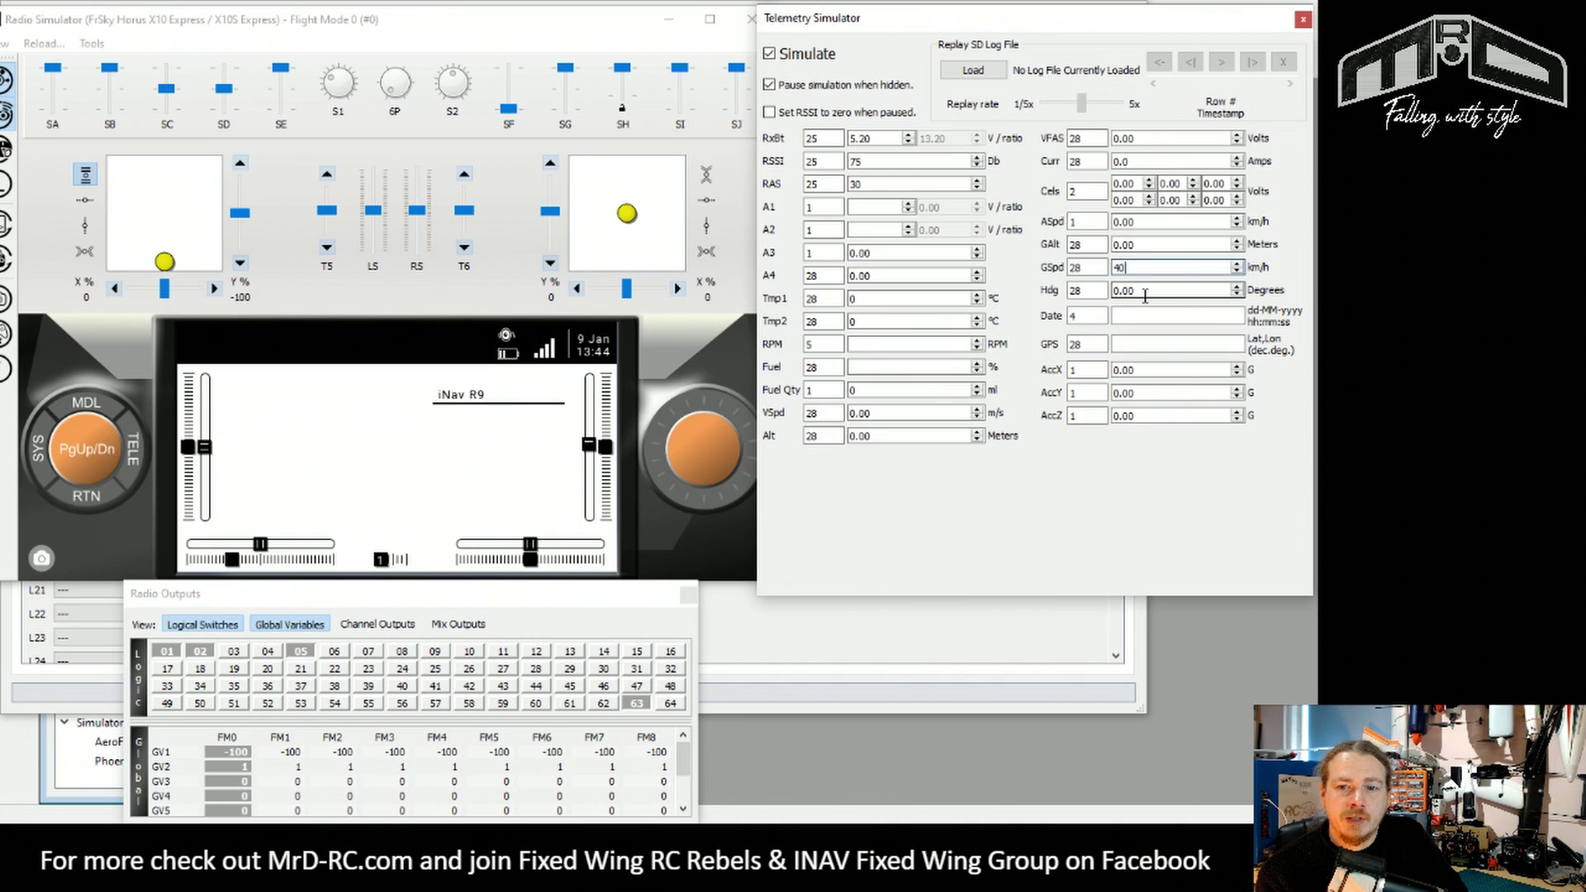
pyautogui.press('Return')
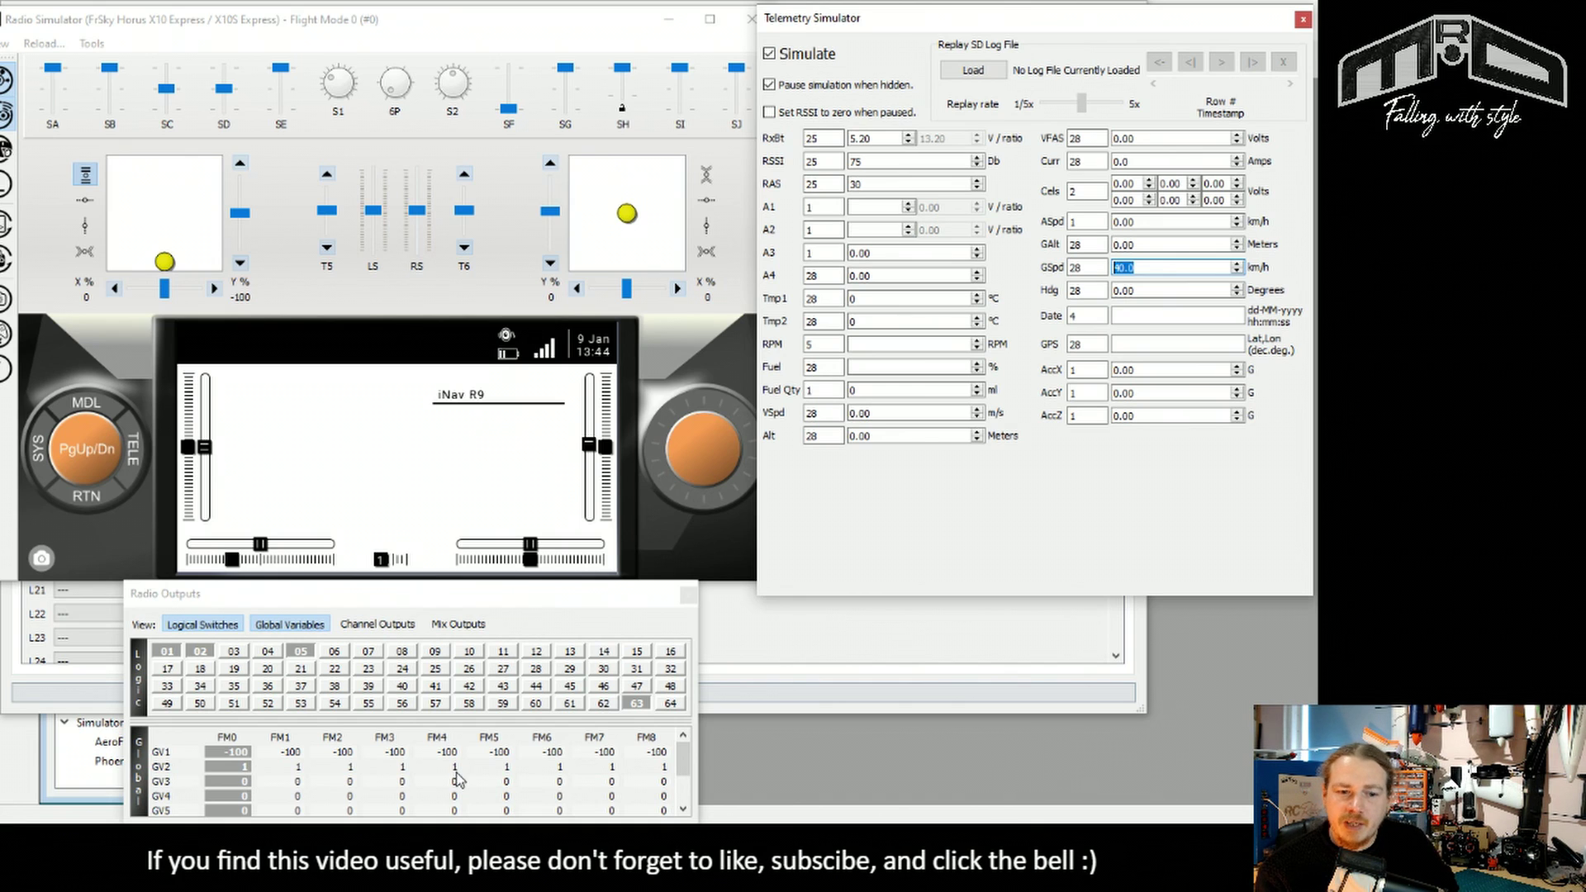
pyautogui.click(770, 55)
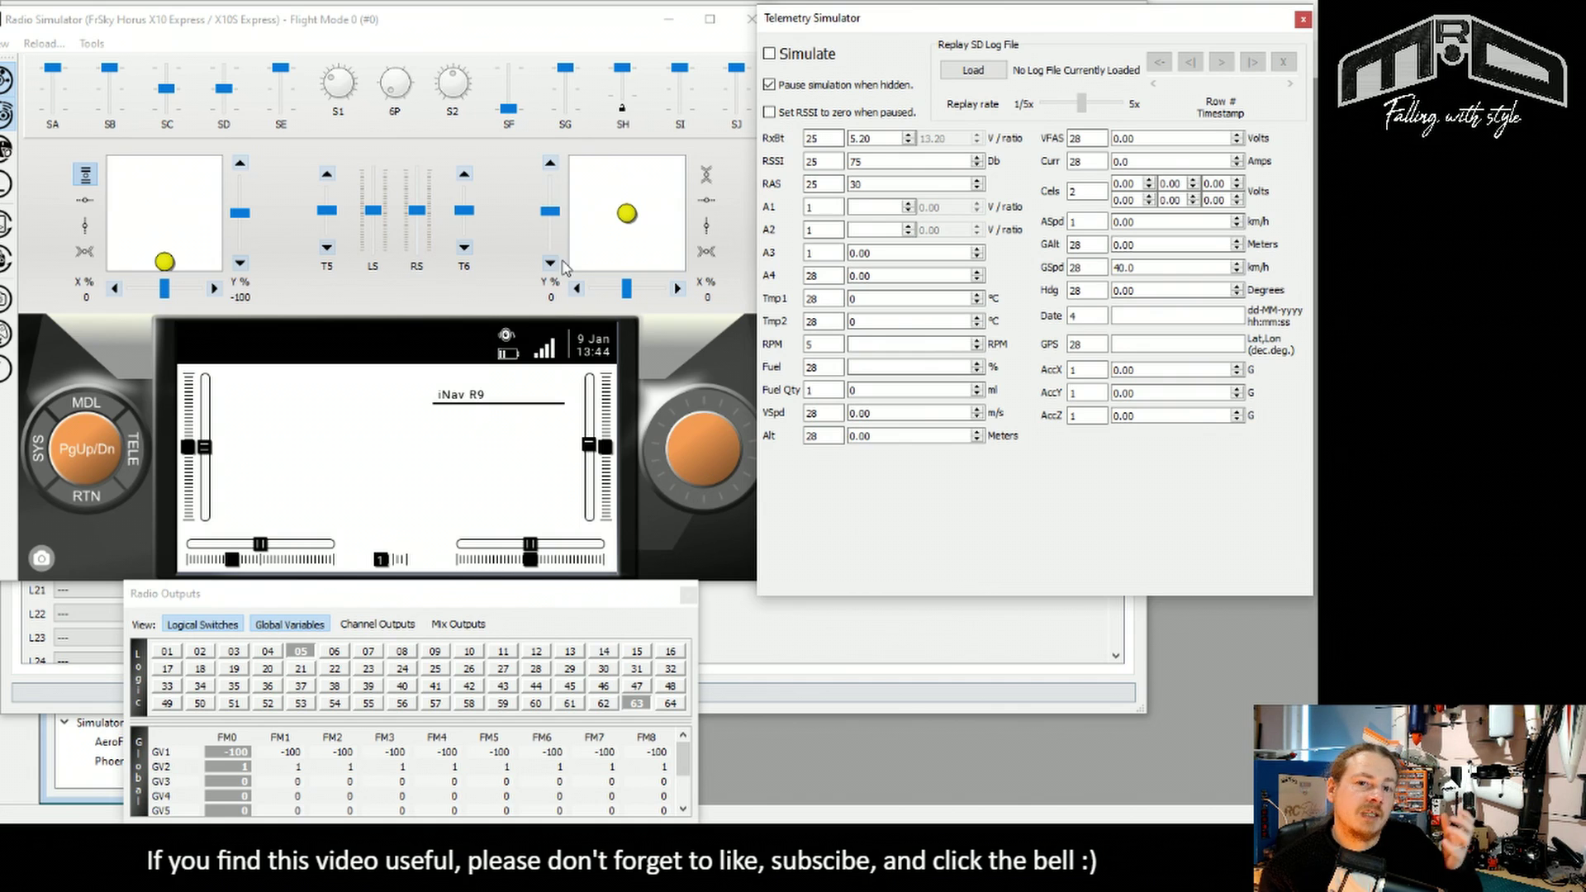
pyautogui.click(769, 55)
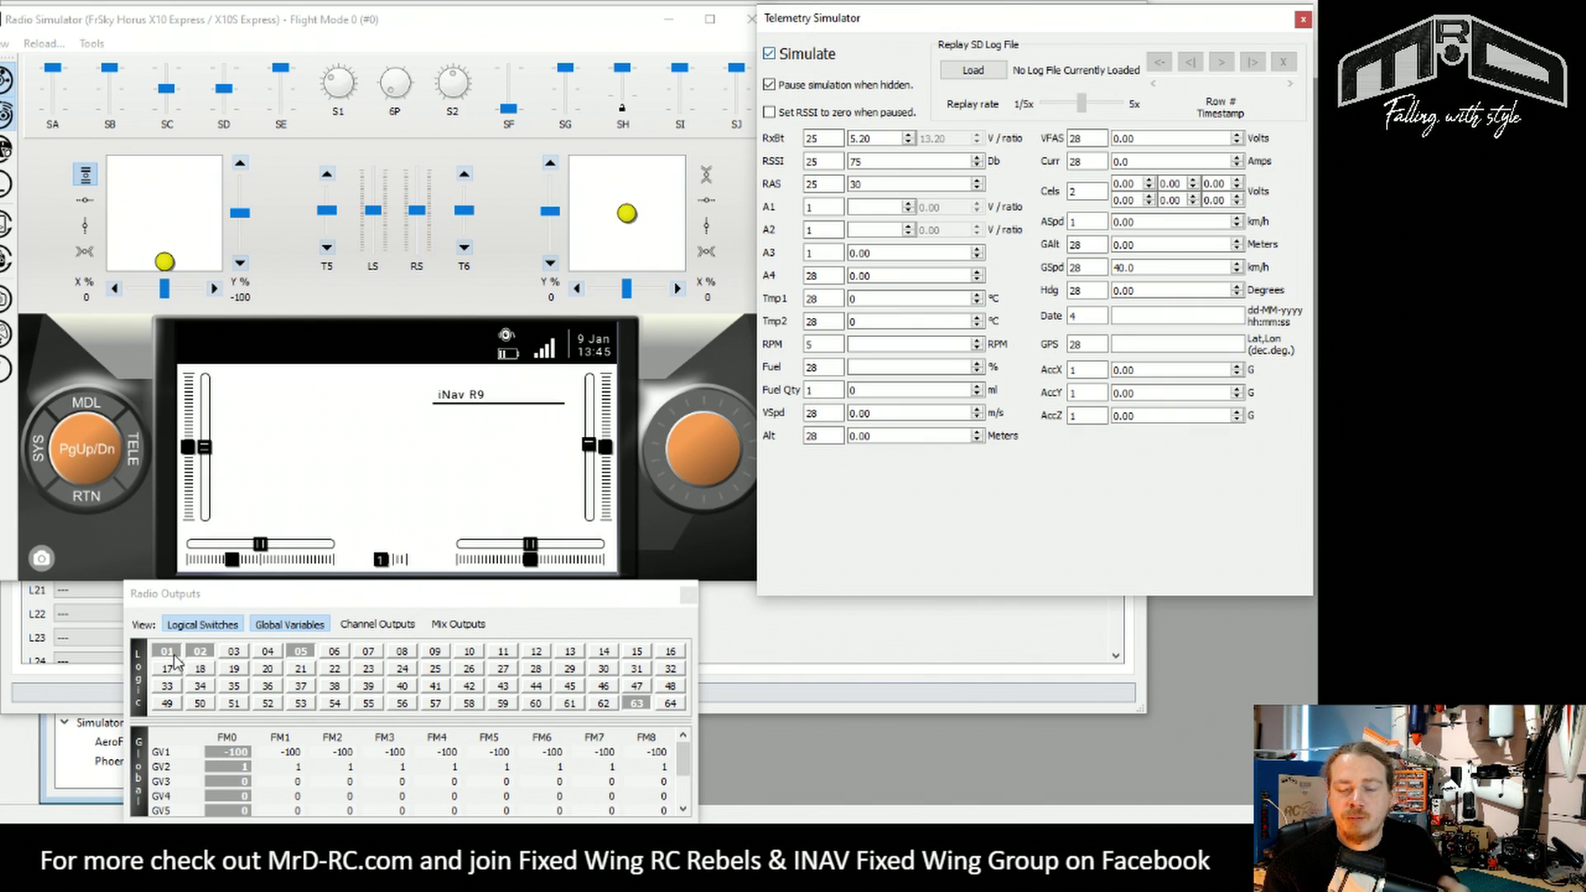
# Simulate a landing with GSpd at 0.1 km/h followed by switching telemetry off, and close the model simulation
pyautogui.doubleClick(1135, 269)
pyautogui.write('0.1')
pyautogui.press('Return')
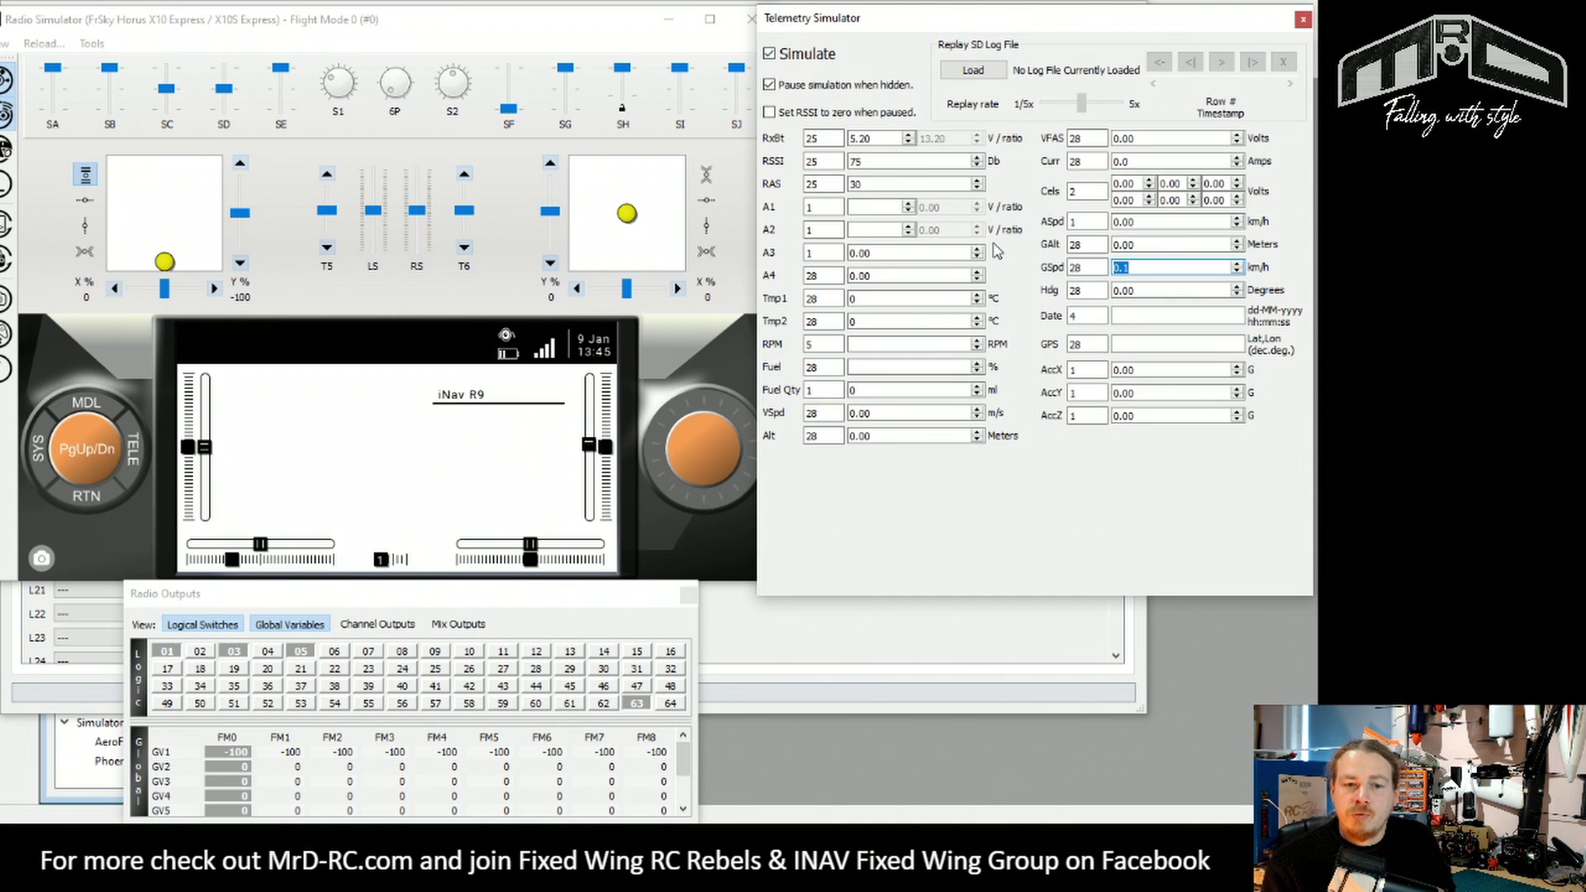
pyautogui.click(775, 56)
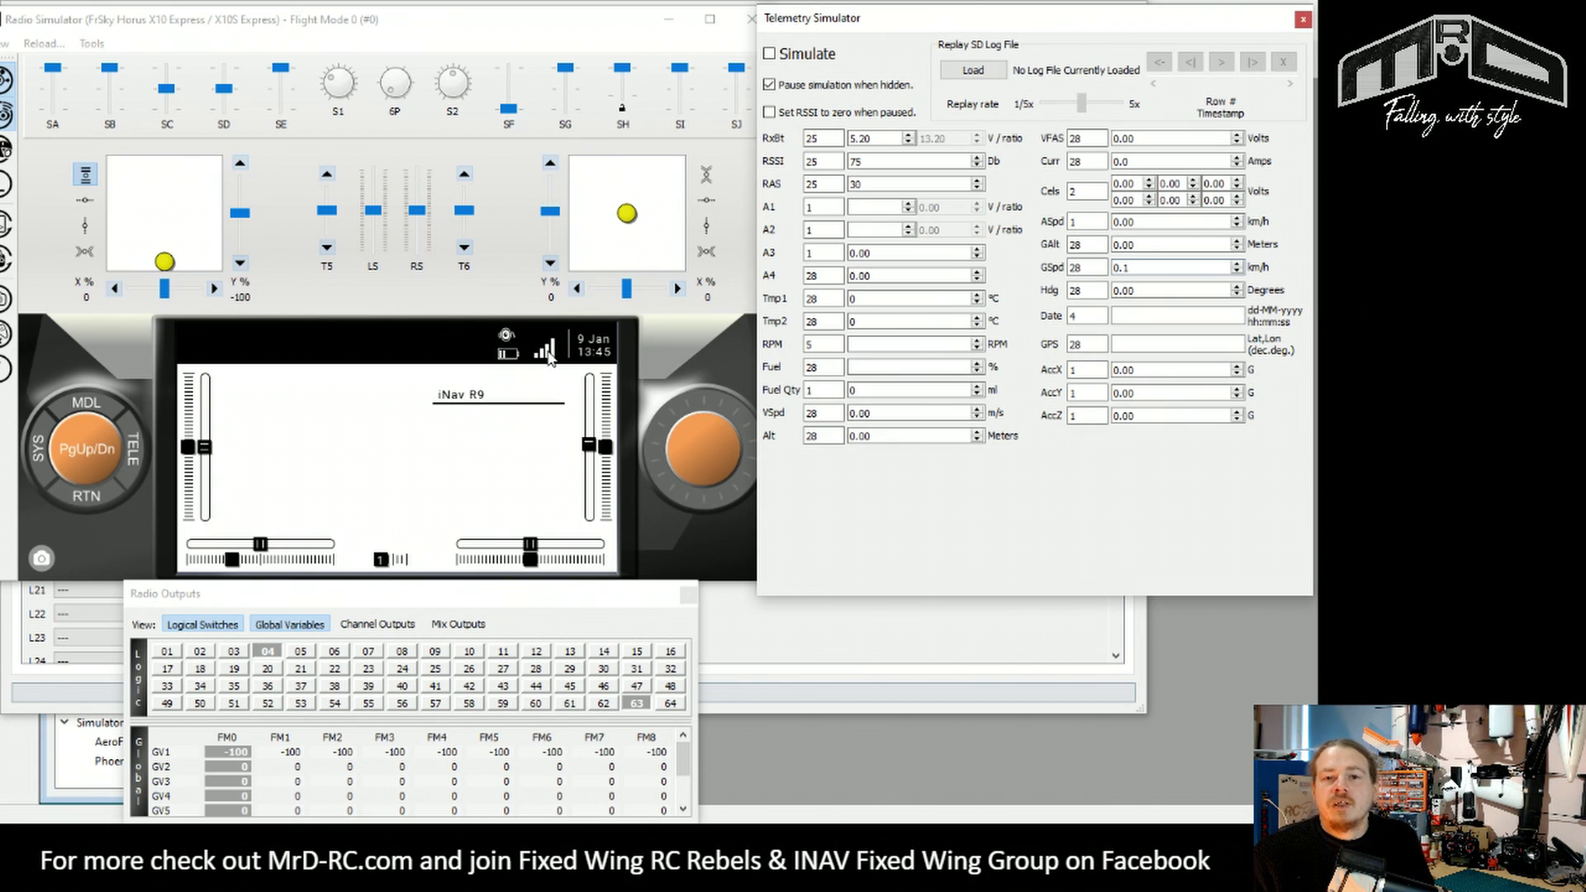
pyautogui.click(746, 18)
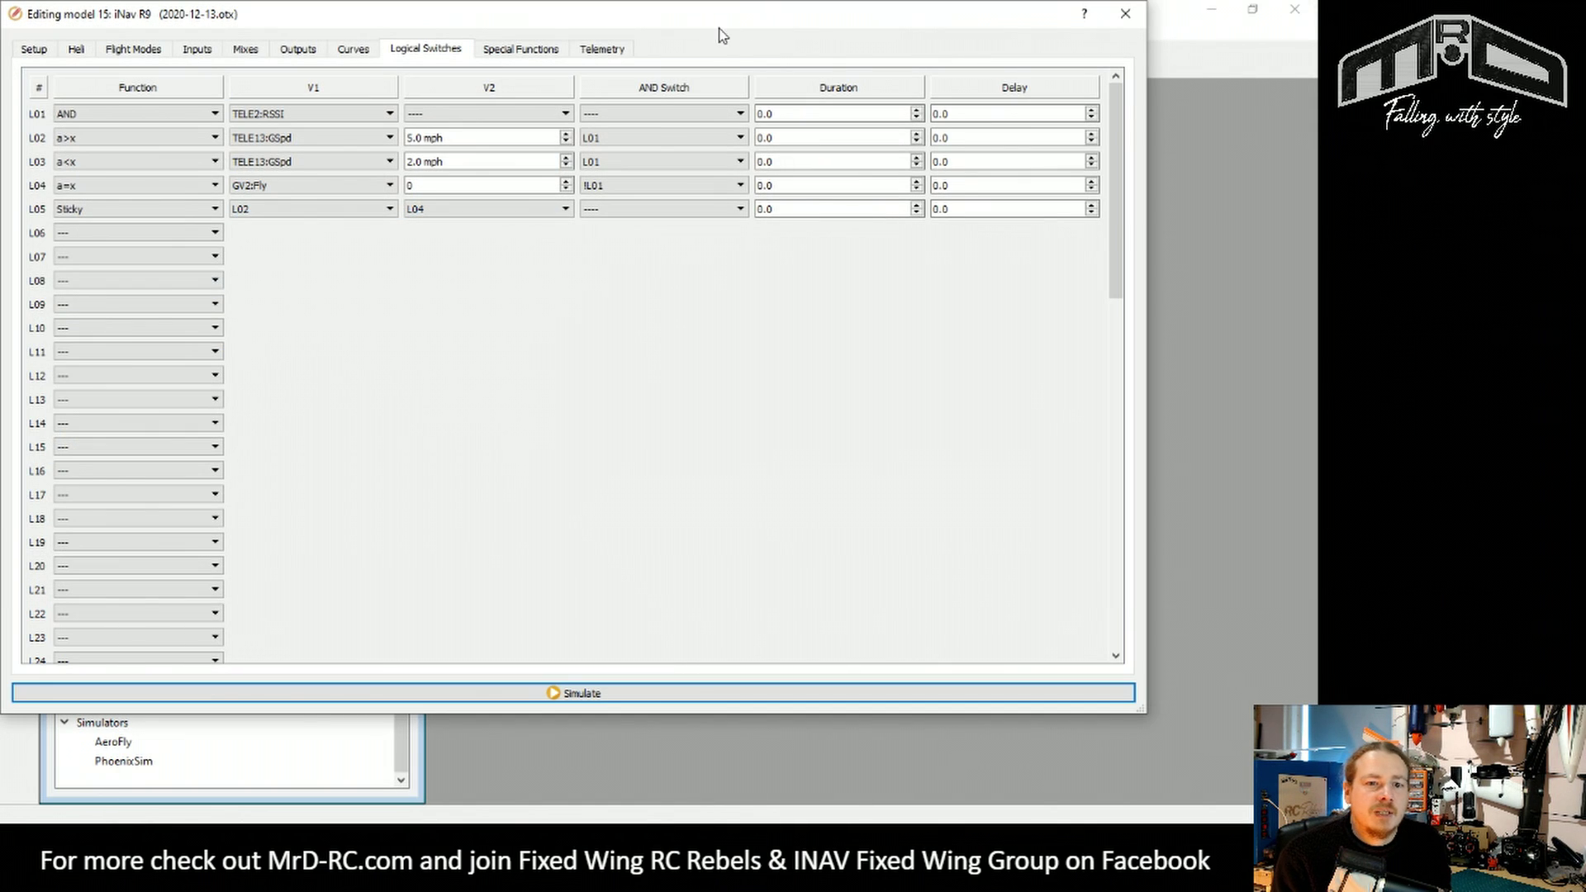
# Review the SD Logs and GV2 special functions SF1 to SF3 against the logical switches L01 to L05
pyautogui.click(522, 49)
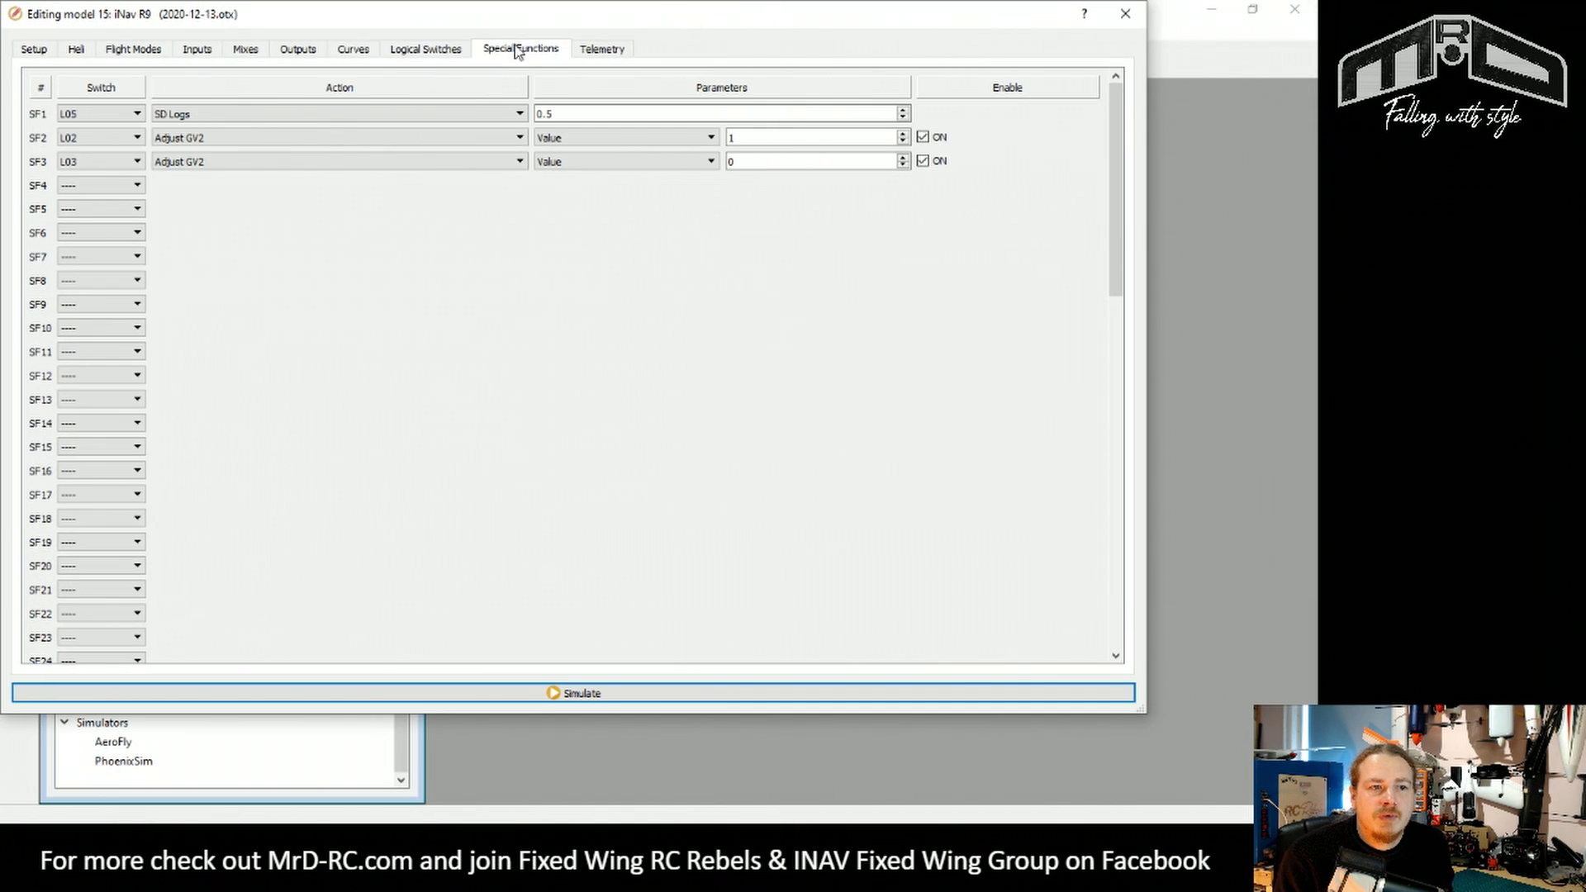
pyautogui.click(438, 50)
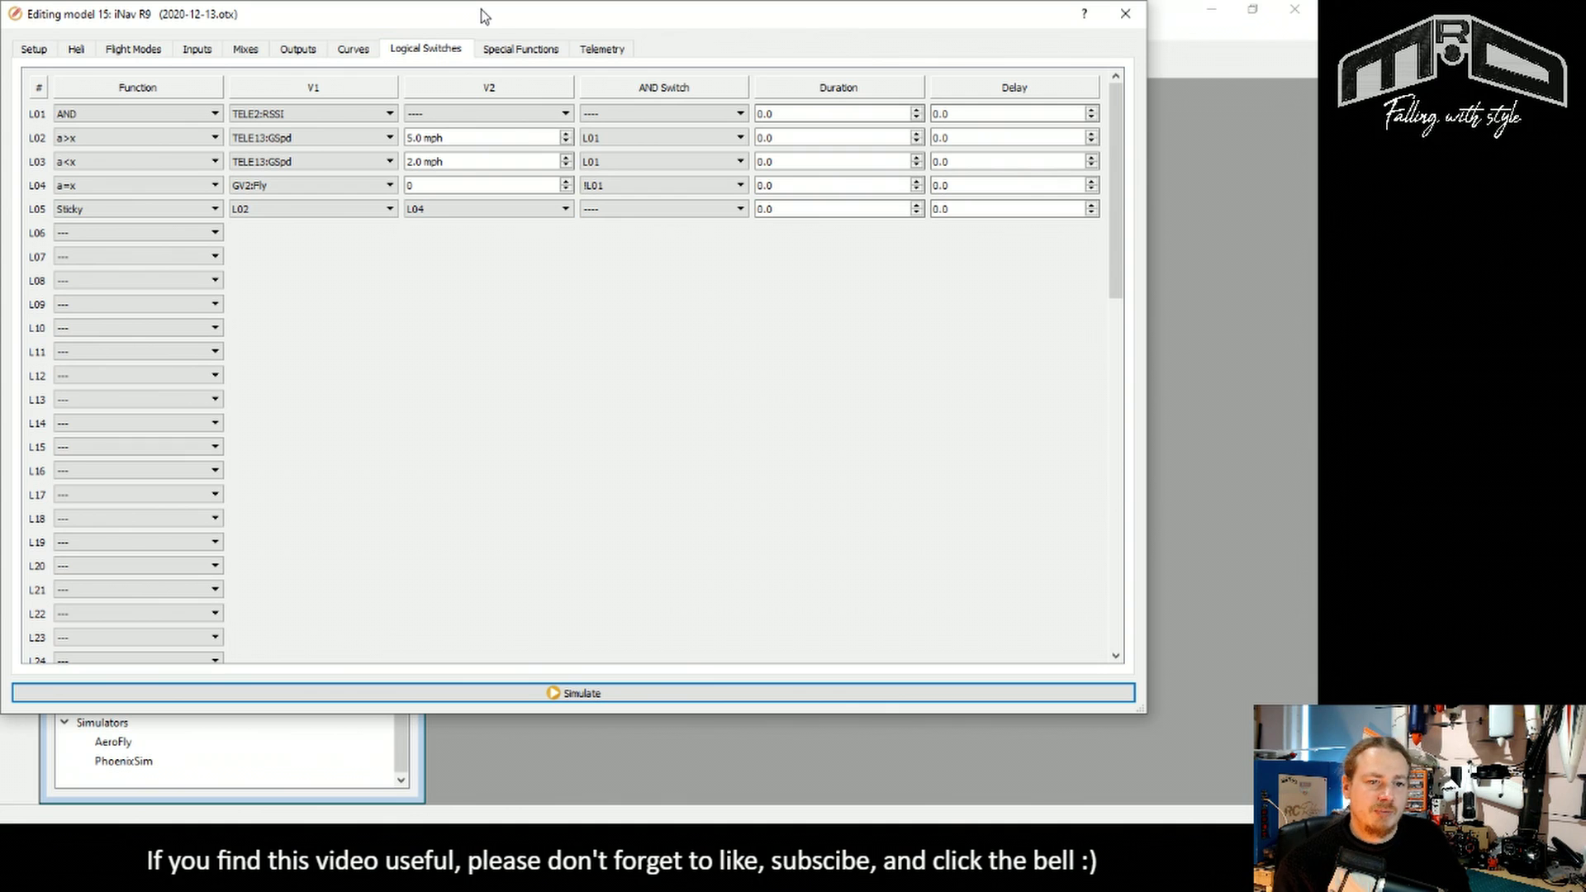
pyautogui.click(507, 51)
pyautogui.click(457, 56)
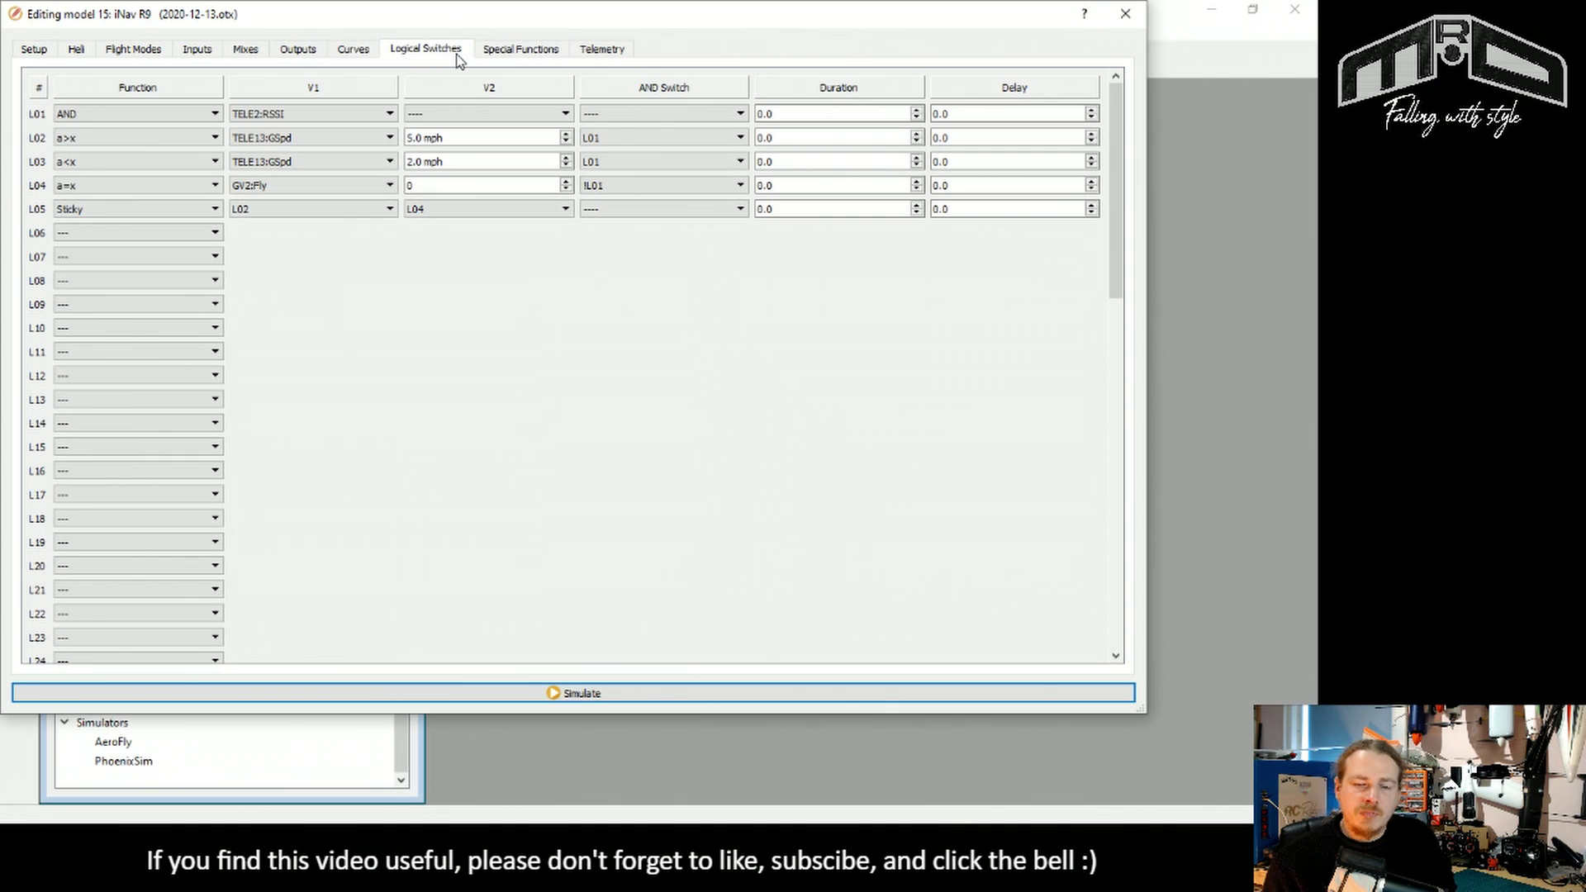